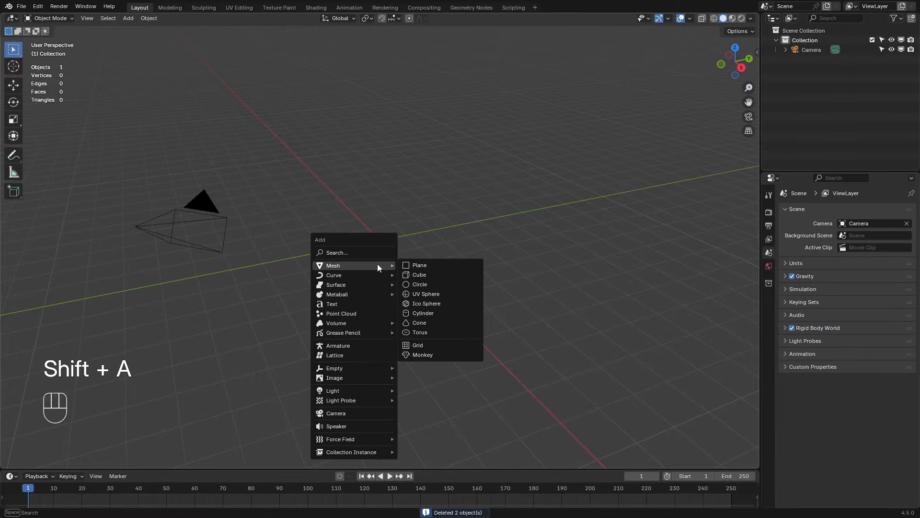
# Step: Add a cube mesh to the scene with a size of 3 m
pyautogui.click(424, 274)
pyautogui.click(49, 460)
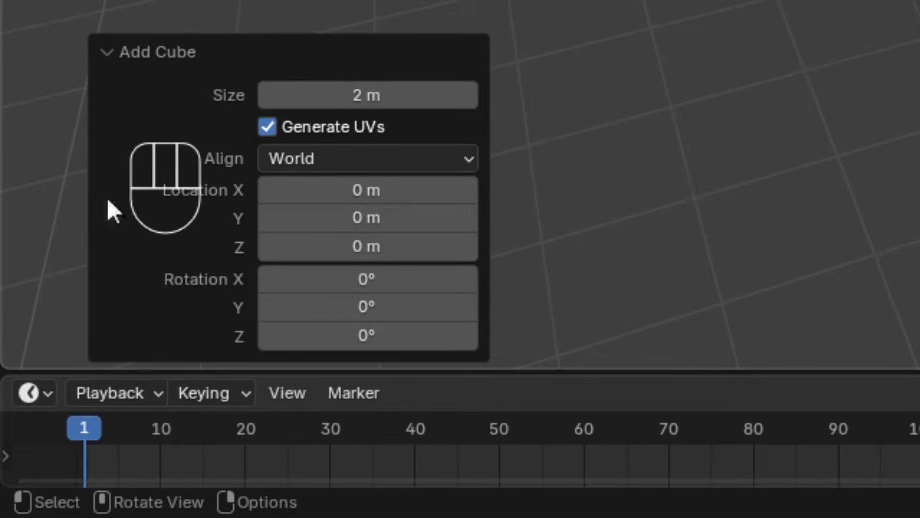
pyautogui.click(330, 94)
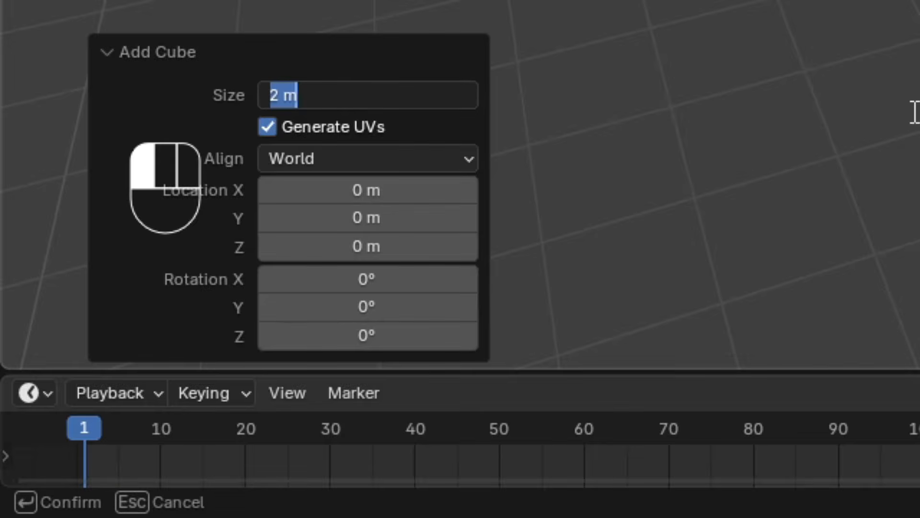
pyautogui.write('3')
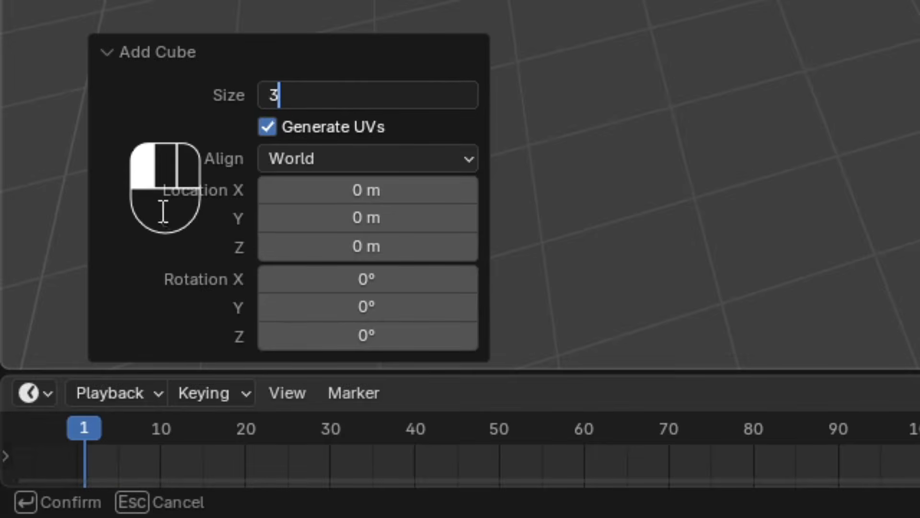
pyautogui.press('Return')
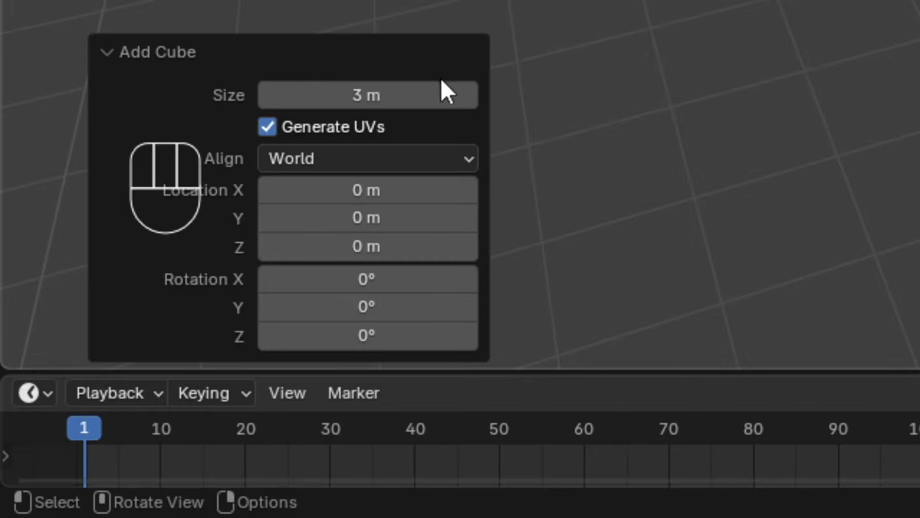
pyautogui.click(355, 94)
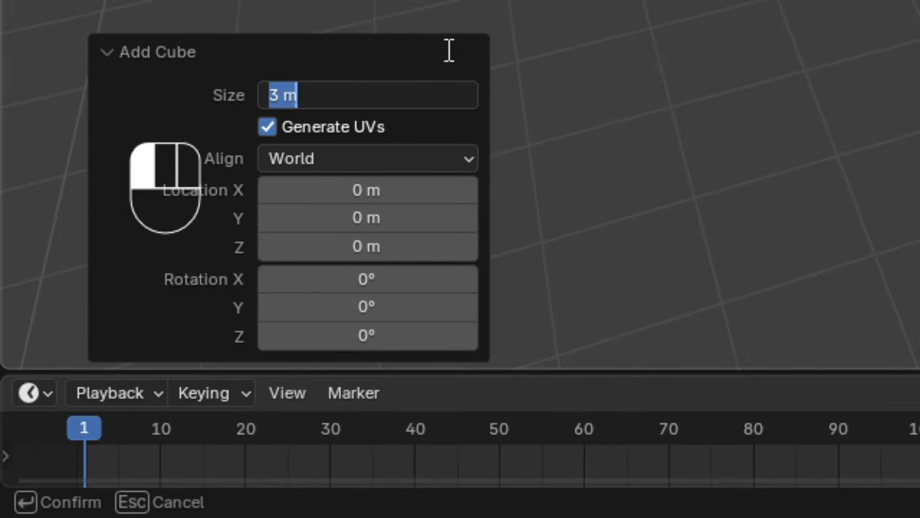
pyautogui.click(402, 54)
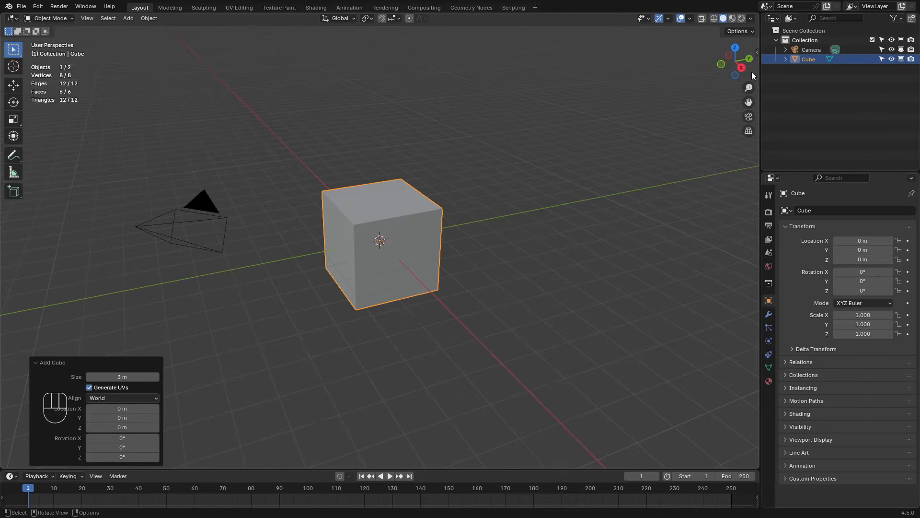
# Step: Raise the cube 1.5 m along the Z axis so that its base sits on the ground plane
pyautogui.click(746, 67)
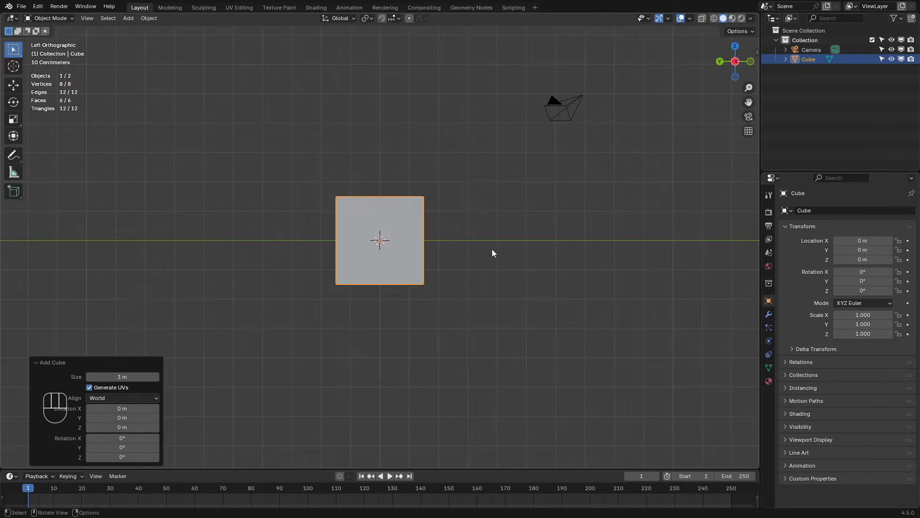
pyautogui.press('g')
pyautogui.press('z')
pyautogui.press('ctrl')
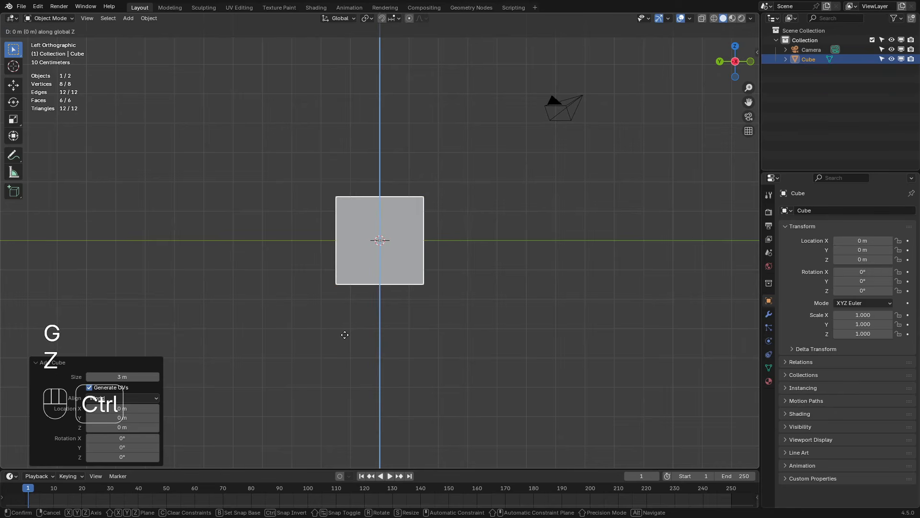
pyautogui.click(356, 298)
pyautogui.moveTo(356, 298); pyautogui.dragTo(445, 343, button='middle')
pyautogui.middleClick(445, 343)
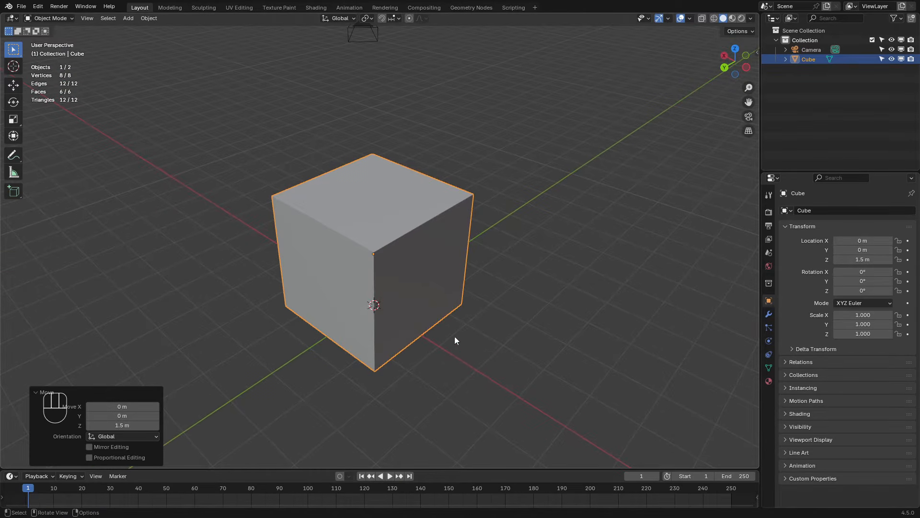
# Step: Edit the cube's mesh by faces and move its −X side face by −6 m along X to form a long room
pyautogui.press('Tab')
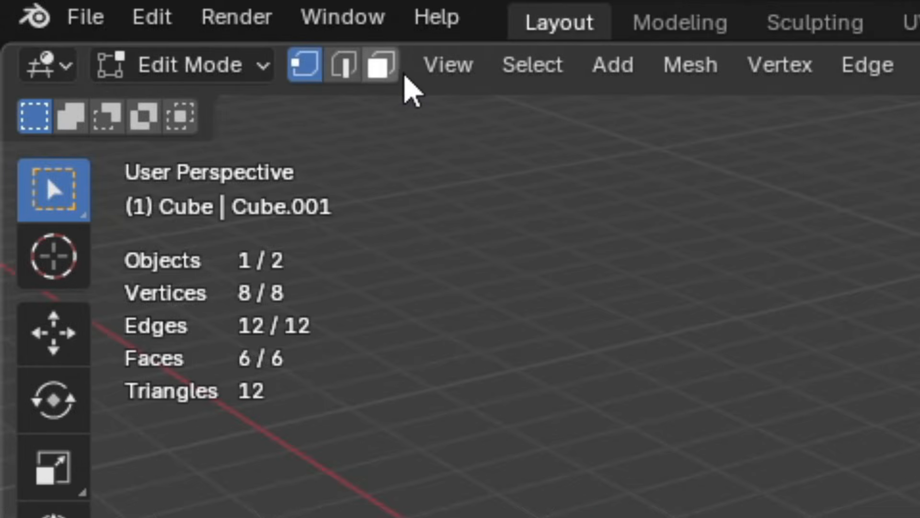
pyautogui.click(96, 19)
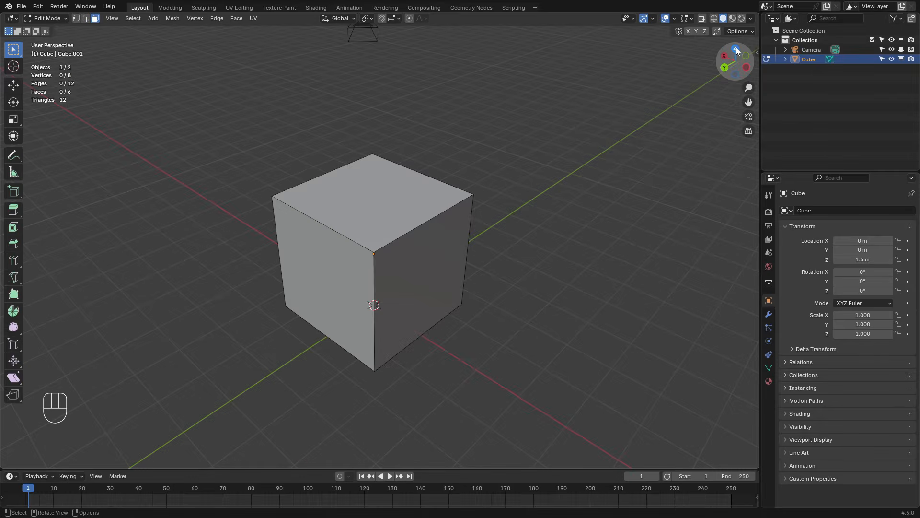
pyautogui.click(735, 49)
pyautogui.moveTo(440, 323); pyautogui.dragTo(559, 258, button='middle')
pyautogui.click(361, 288)
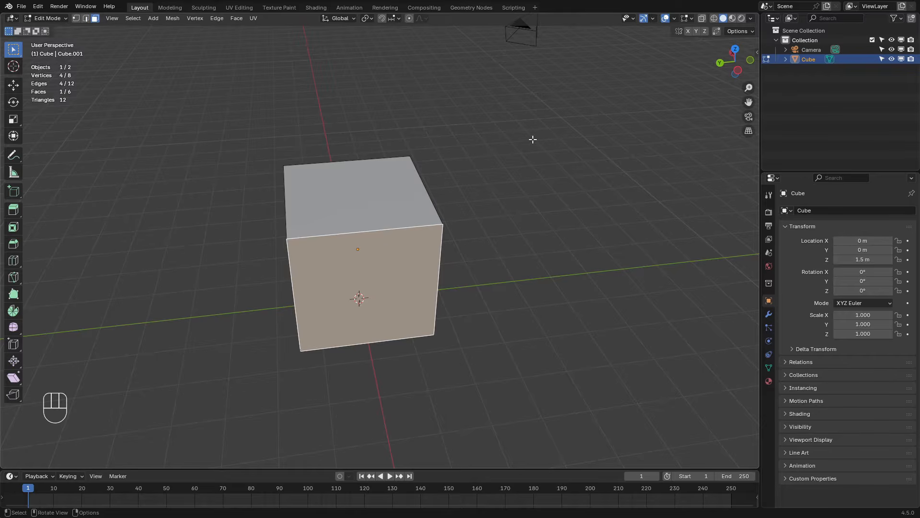
pyautogui.click(735, 49)
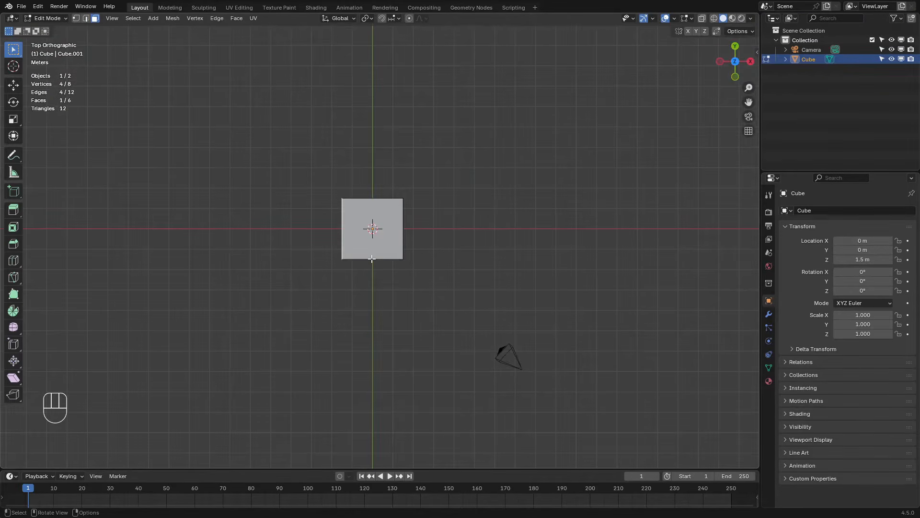
pyautogui.press('g')
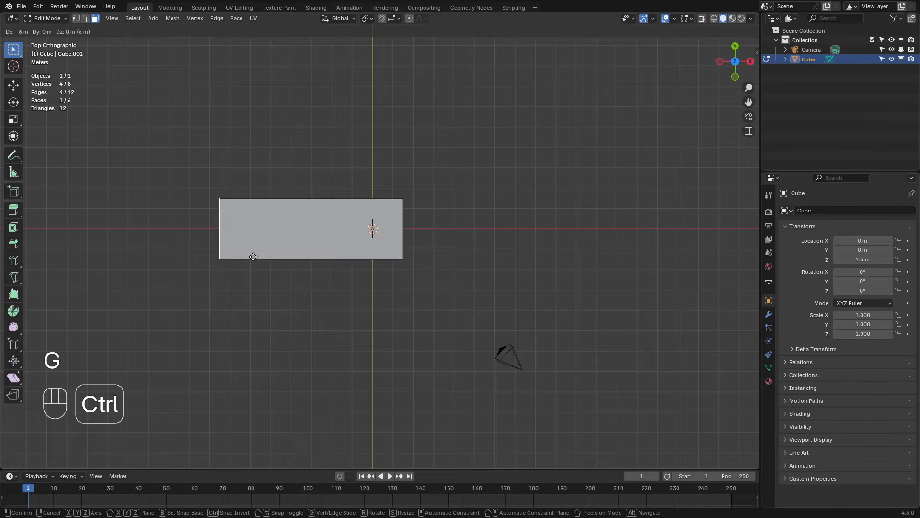
pyautogui.click(253, 256)
# Step: Extrude the long room's −X end face outward by 3 m
pyautogui.keyDown('shift'); pyautogui.moveTo(249, 261); pyautogui.dragTo(583, 314, button='middle'); pyautogui.keyUp('shift')
pyautogui.press('e')
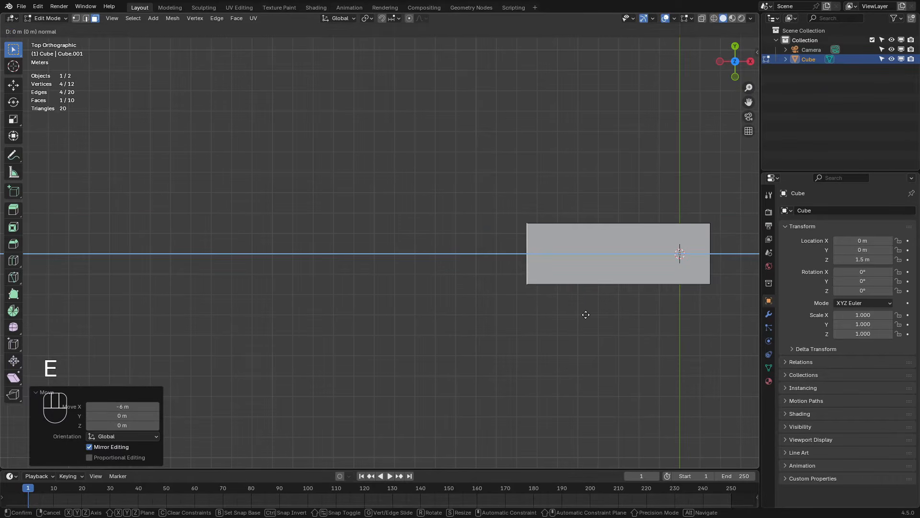
pyautogui.press('ctrl')
pyautogui.click(522, 319)
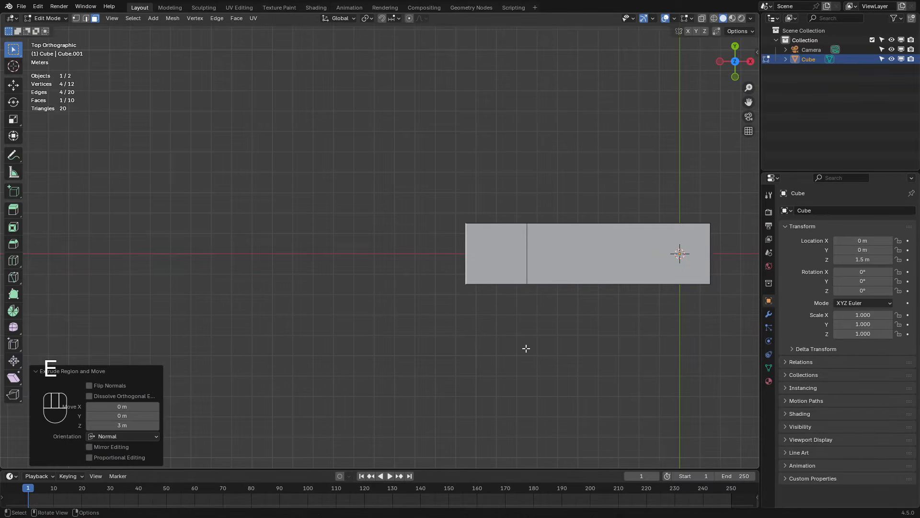
# Step: Extrude the −Y side face of the 3 m end segment into a side corridor
pyautogui.moveTo(526, 348); pyautogui.dragTo(528, 271, button='middle')
pyautogui.click(527, 270)
pyautogui.click(738, 53)
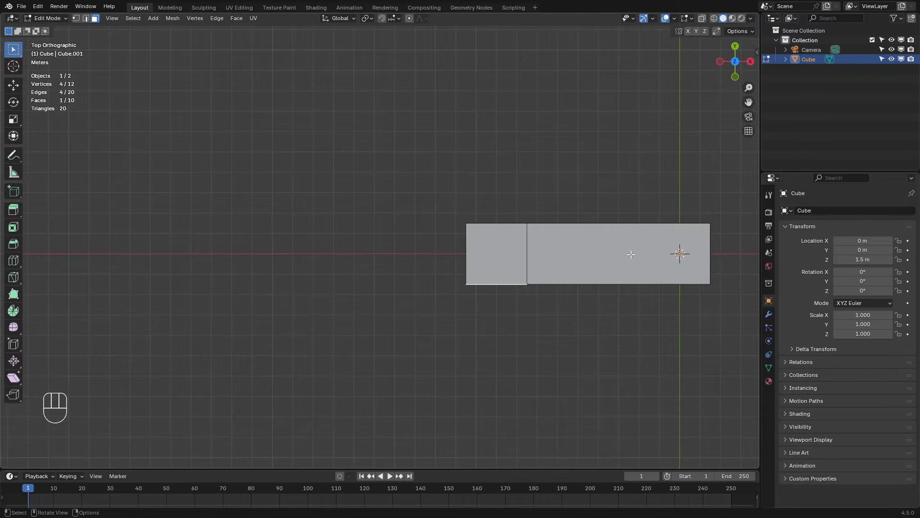
pyautogui.press('e')
pyautogui.press('ctrl')
pyautogui.click(633, 357)
# Step: Extrude the +Y side face of the long first room outward by 2 m to widen it
pyautogui.moveTo(633, 357); pyautogui.dragTo(173, 241, button='middle')
pyautogui.click(173, 241)
pyautogui.moveTo(738, 52); pyautogui.dragTo(726, 59)
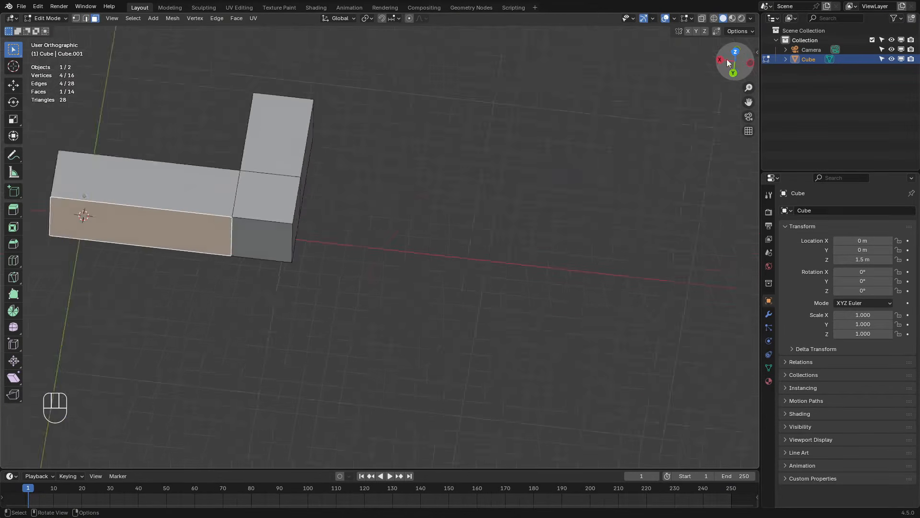
pyautogui.click(735, 52)
pyautogui.press('e')
pyautogui.press('ctrl')
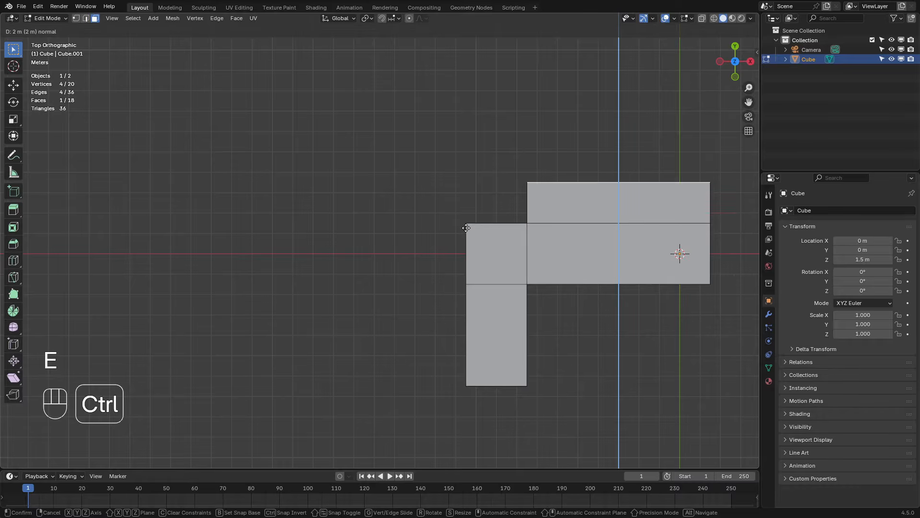
pyautogui.click(458, 246)
# Step: Extrude the −X end face of the corner segment outward by 10 m
pyautogui.moveTo(459, 246); pyautogui.dragTo(530, 225, button='middle')
pyautogui.click(388, 166)
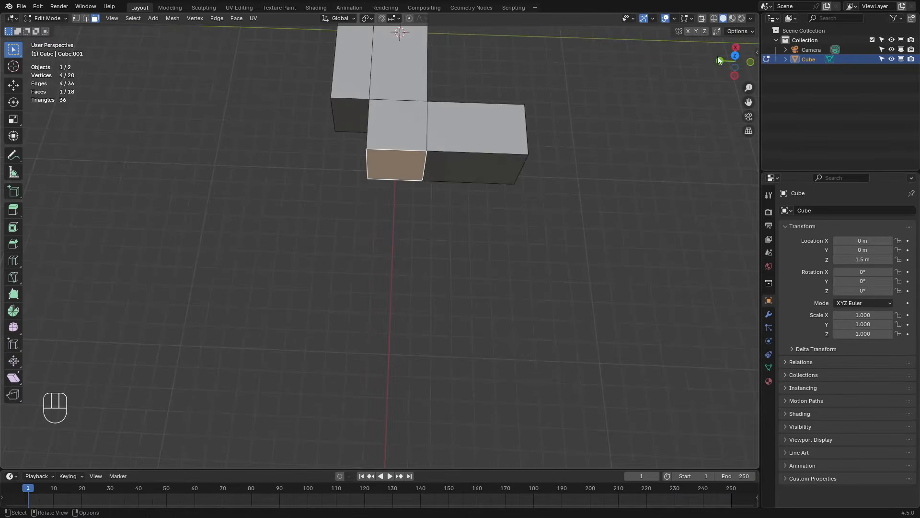
pyautogui.click(735, 56)
pyautogui.press('e')
pyautogui.press('ctrl')
pyautogui.click(360, 279)
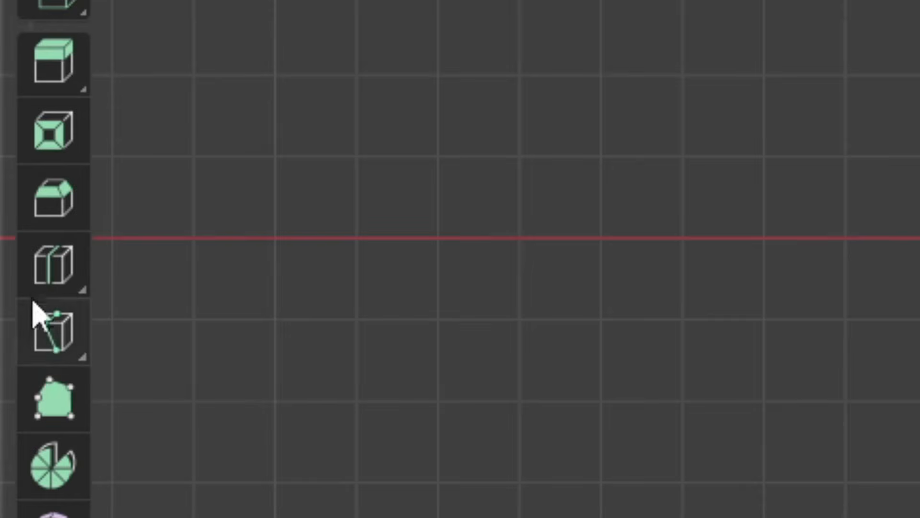
# Step: Add one centred loop cut across the 10 m segment and return to face selection
pyautogui.click(13, 262)
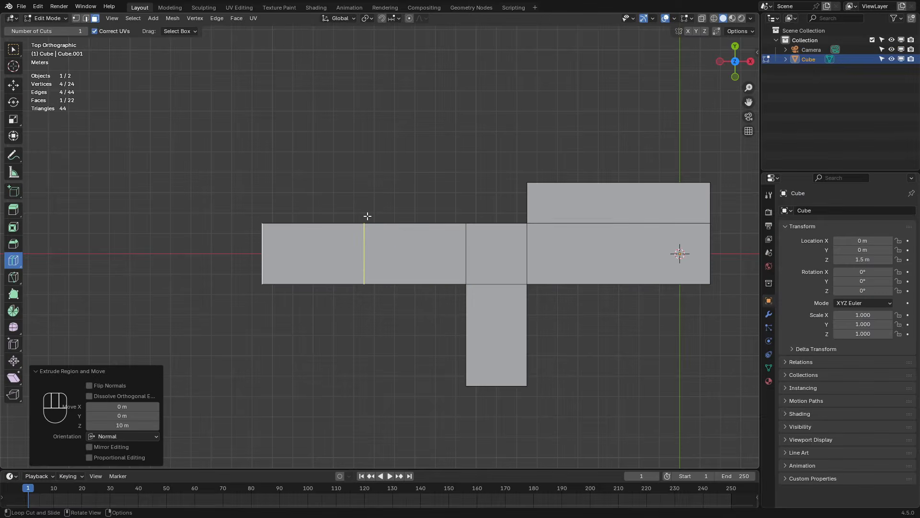
pyautogui.click(366, 214)
pyautogui.moveTo(366, 214); pyautogui.dragTo(269, 250, button='middle')
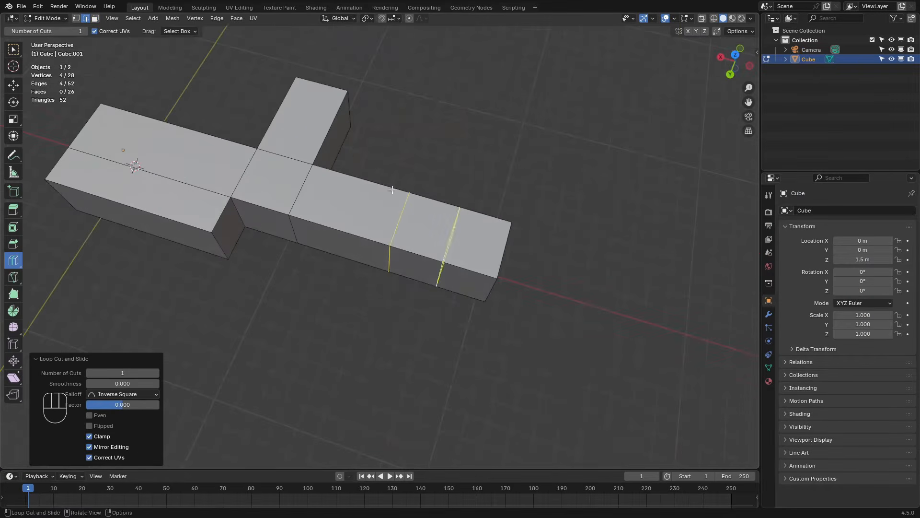
pyautogui.click(13, 50)
pyautogui.press('3')
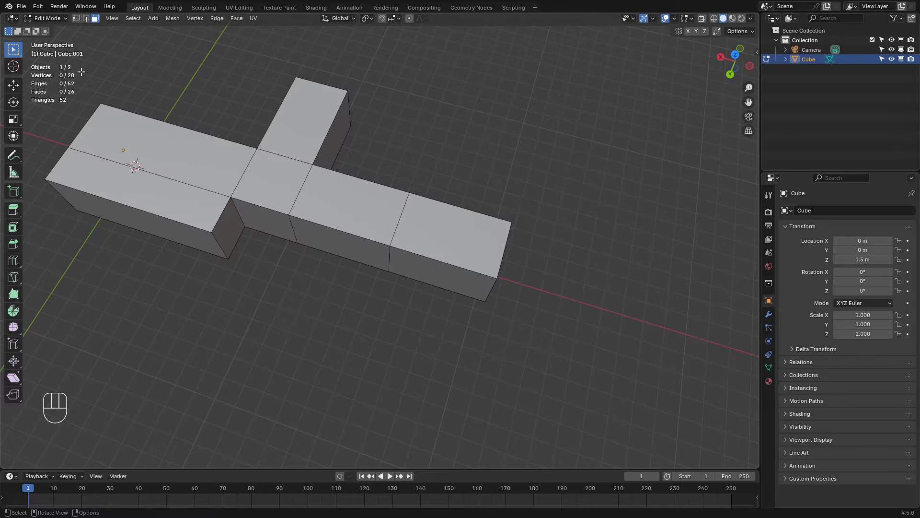
# Step: Extrude the +Y side face of the outer half of the divided segment by 4 m to make a room
pyautogui.click(415, 263)
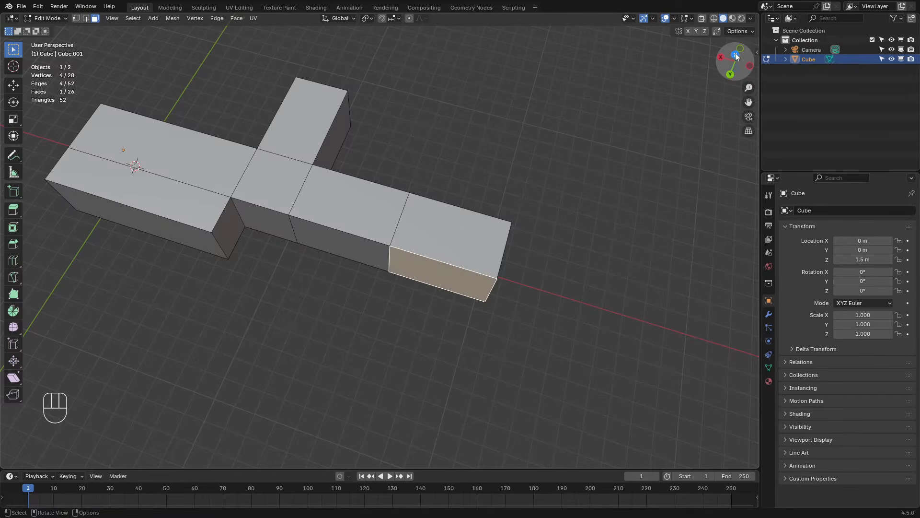
pyautogui.click(736, 54)
pyautogui.press('e')
pyautogui.click(475, 199)
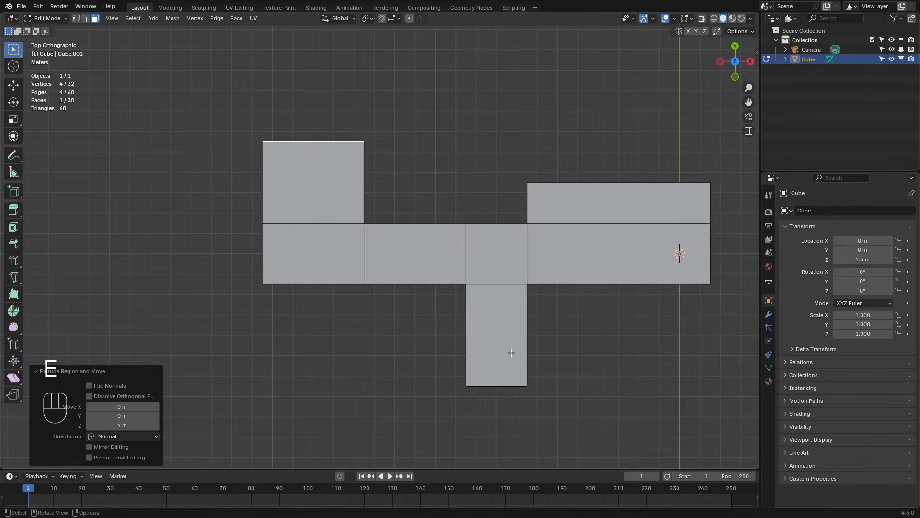
# Step: Continue the −Y corridor by extruding crossing side arms, a 6 m segment, another crossing with a +X arm and a 3 m end segment
pyautogui.moveTo(512, 351); pyautogui.dragTo(426, 288, button='middle')
pyautogui.press('e')
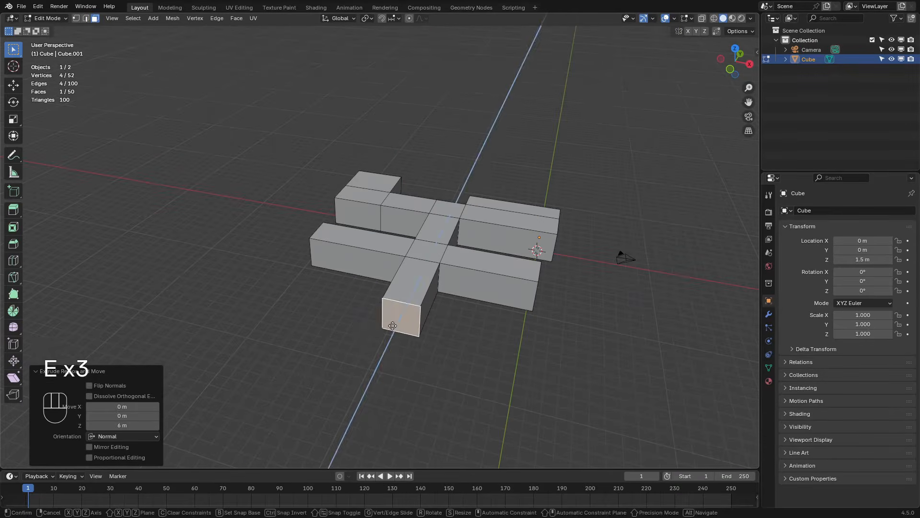
pyautogui.click(412, 338)
pyautogui.press('e')
pyautogui.click(386, 352)
pyautogui.press('e')
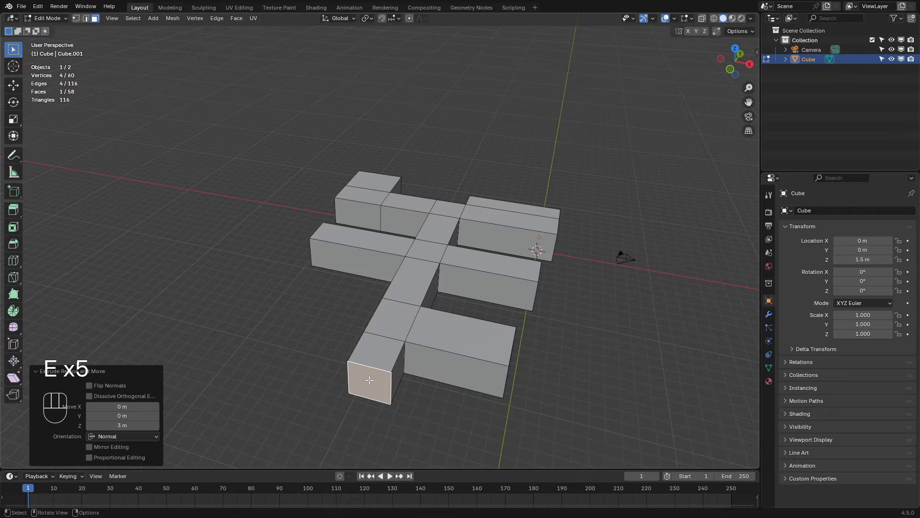
# Step: Widen the corridor's far −Y end by extrusion, and extrude a 6 m room toward −Y and a 6 m arm toward +X
pyautogui.press('e')
pyautogui.press('e')
pyautogui.moveTo(446, 417); pyautogui.dragTo(475, 393, button='middle')
pyautogui.click(479, 333)
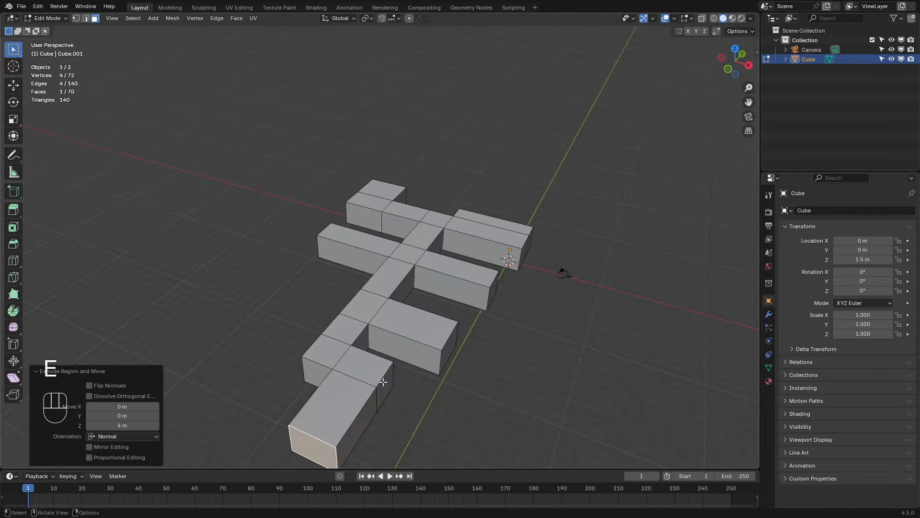
pyautogui.press('e')
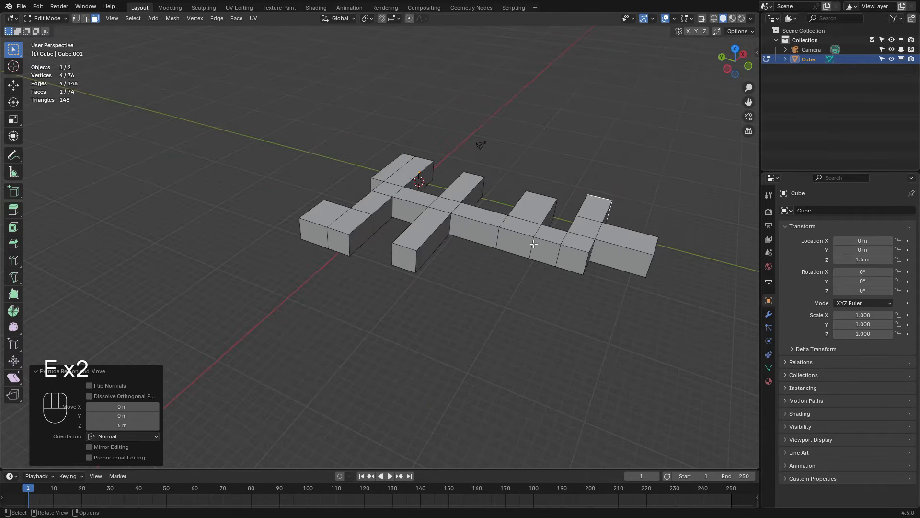
# Step: Extrude a wide room on the third crossing's −X side, and shorten the second crossing's −X arm by 5 m with a side room at its end
pyautogui.keyDown('ctrl'); pyautogui.click(518, 268); pyautogui.keyUp('ctrl')
pyautogui.moveTo(517, 269); pyautogui.dragTo(507, 232, button='middle')
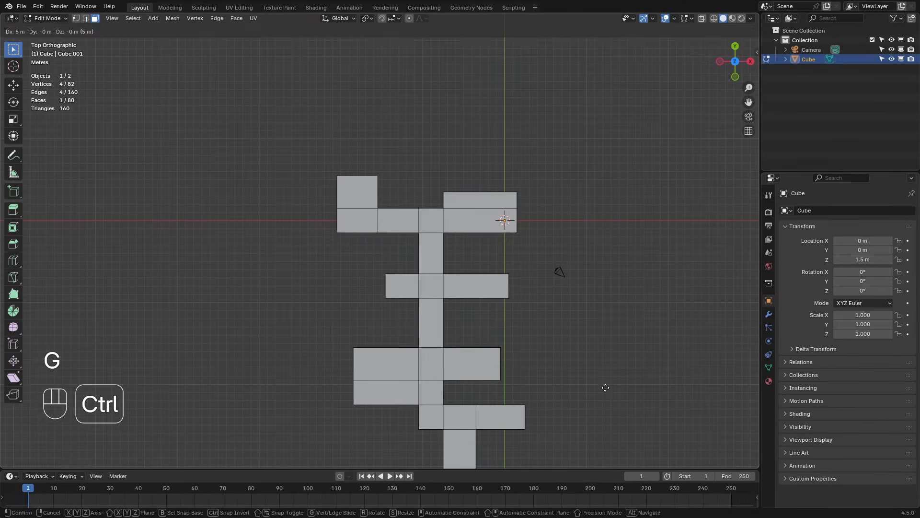
pyautogui.press('e')
pyautogui.press('e')
pyautogui.moveTo(489, 386); pyautogui.dragTo(403, 231, button='middle')
# Step: Extend the third crossing's +X arm by extruding two more segments from its end face
pyautogui.moveTo(709, 288); pyautogui.dragTo(494, 233, button='middle')
pyautogui.click(389, 329)
pyautogui.press('e')
pyautogui.click(408, 354)
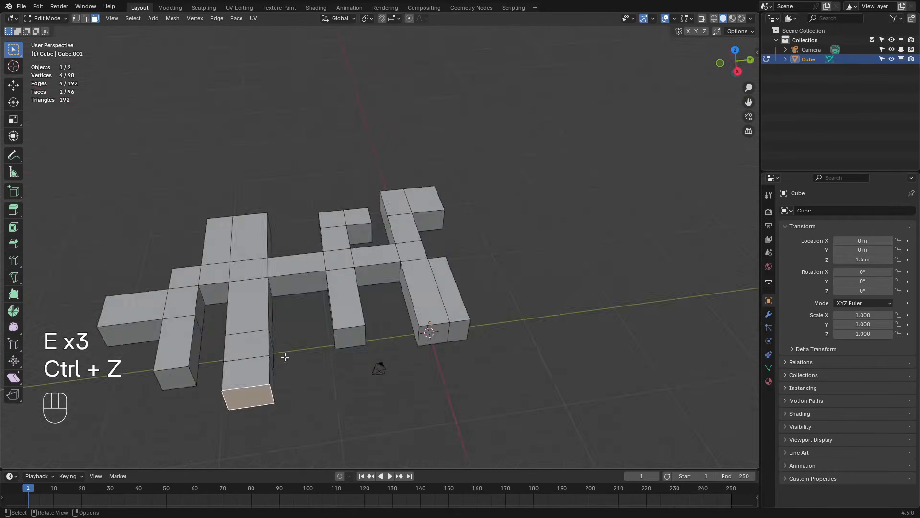
# Step: Extrude a short side block off the extended +X arm and a 7 m branch toward +Y from its end segment
pyautogui.press('e')
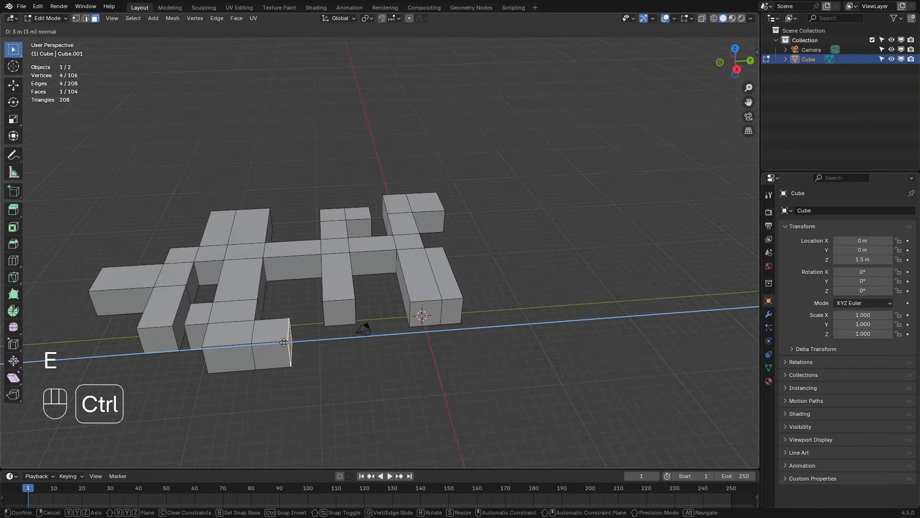
pyautogui.click(336, 339)
pyautogui.moveTo(551, 288); pyautogui.dragTo(431, 307, button='middle')
pyautogui.moveTo(360, 317); pyautogui.dragTo(468, 327, button='middle')
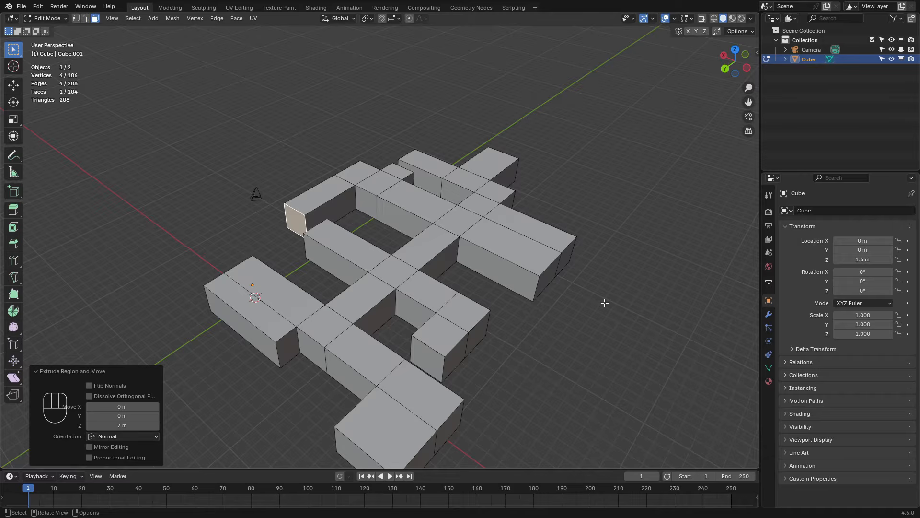
pyautogui.click(499, 357)
pyautogui.keyDown('shift'); pyautogui.click(310, 317); pyautogui.keyUp('shift')
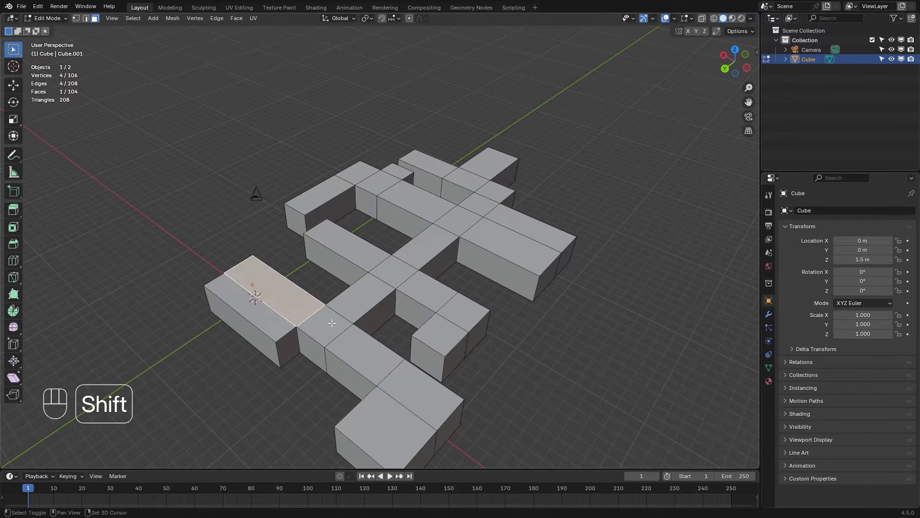
pyautogui.keyDown('shift'); pyautogui.click(354, 355); pyautogui.keyUp('shift')
pyautogui.press('e')
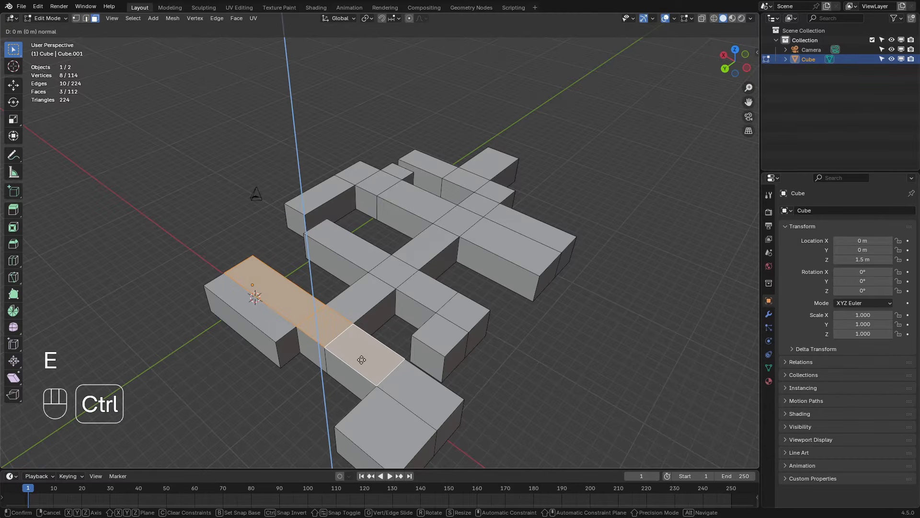
pyautogui.keyDown('ctrl'); pyautogui.click(362, 349); pyautogui.keyUp('ctrl')
pyautogui.moveTo(362, 349); pyautogui.dragTo(411, 314, button='middle')
pyautogui.keyDown('shift'); pyautogui.moveTo(454, 243); pyautogui.dragTo(421, 295, button='middle'); pyautogui.keyUp('shift')
pyautogui.hotkey('ctrl', 'z')
pyautogui.hotkey('ctrl', 'z')
pyautogui.keyDown('shift'); pyautogui.click(372, 211); pyautogui.keyUp('shift')
pyautogui.press('e')
pyautogui.keyDown('ctrl'); pyautogui.click(363, 271); pyautogui.keyUp('ctrl')
pyautogui.hotkey('ctrl', 'z')
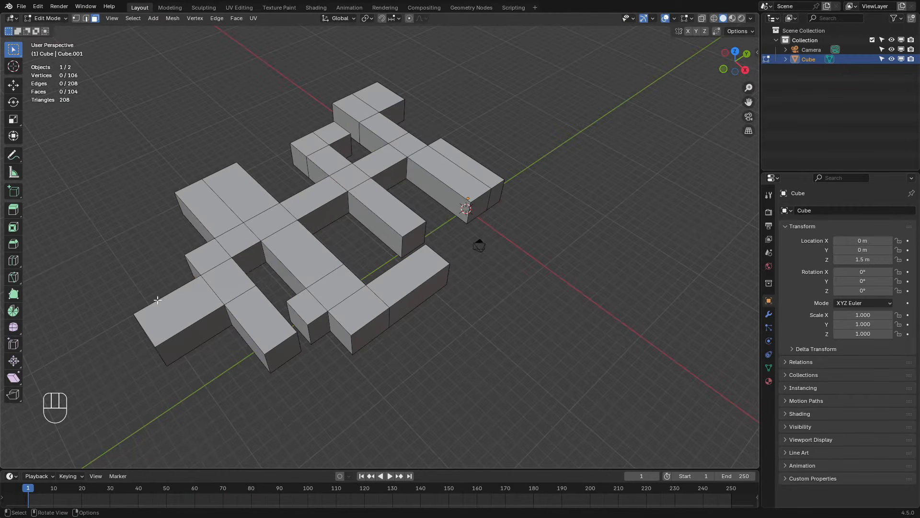
# Step: Cut a horizontal edge loop around all the walls with Loop Cut and slide it down close to the floor
pyautogui.click(13, 266)
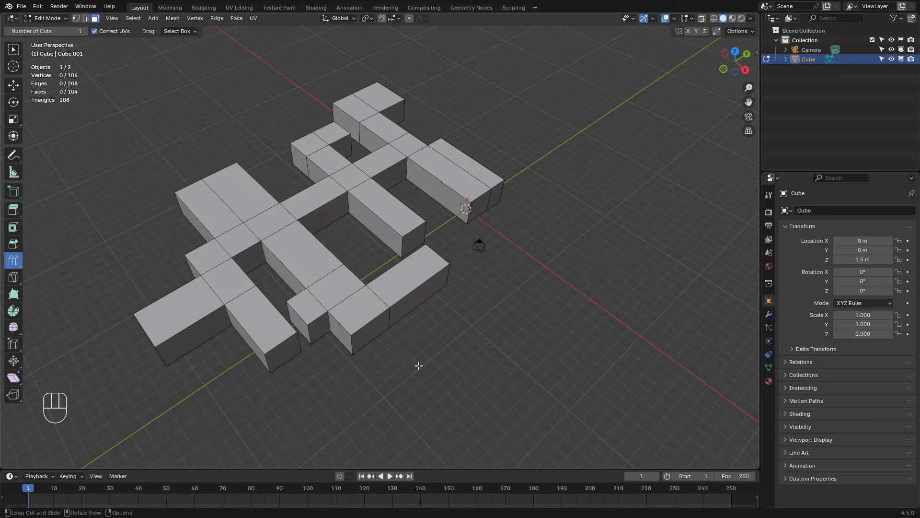
pyautogui.moveTo(419, 366); pyautogui.dragTo(417, 338, button='middle')
pyautogui.scroll(3, 416, 339)
pyautogui.moveTo(404, 373); pyautogui.dragTo(223, 315, button='middle')
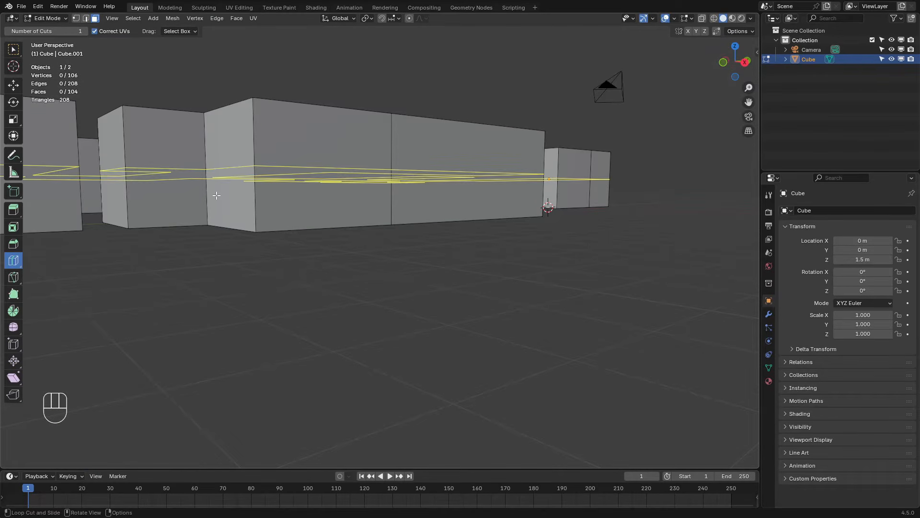
pyautogui.moveTo(221, 188); pyautogui.dragTo(220, 237)
# Step: Set the wall loop cut's slide factor to 0.9
pyautogui.click(496, 252)
pyautogui.moveTo(495, 239); pyautogui.dragTo(397, 239)
pyautogui.press('BackSpace')
pyautogui.press('BackSpace')
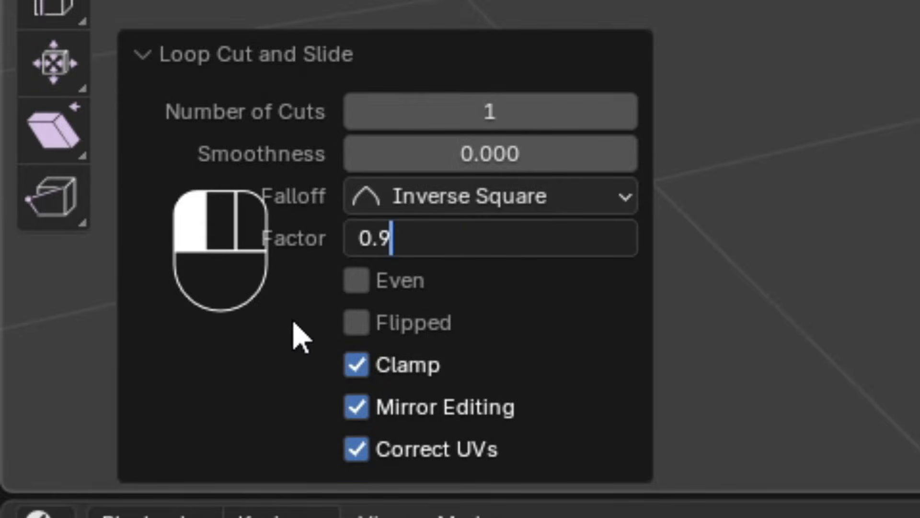
pyautogui.click(300, 338)
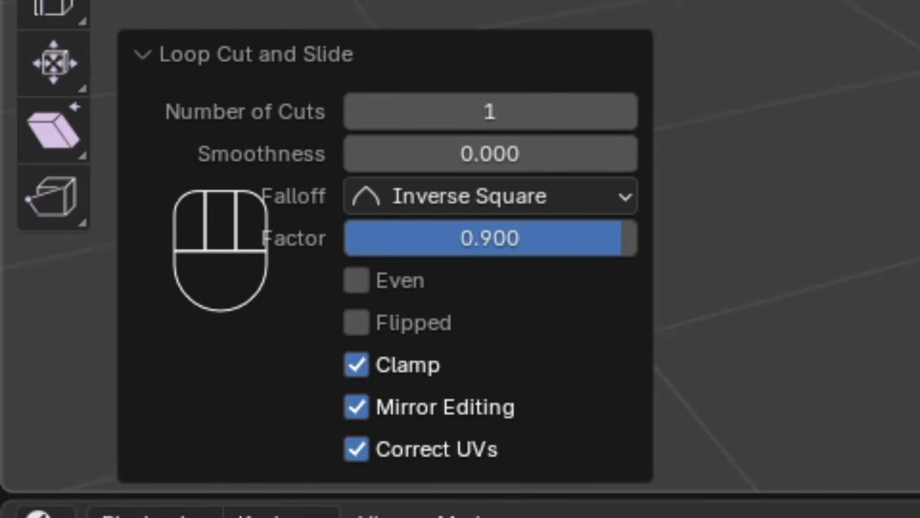
# Step: Move the wall loop cut closer to the floor by setting its slide factor to 0.95
pyautogui.click(516, 242)
pyautogui.moveTo(517, 251); pyautogui.dragTo(396, 251)
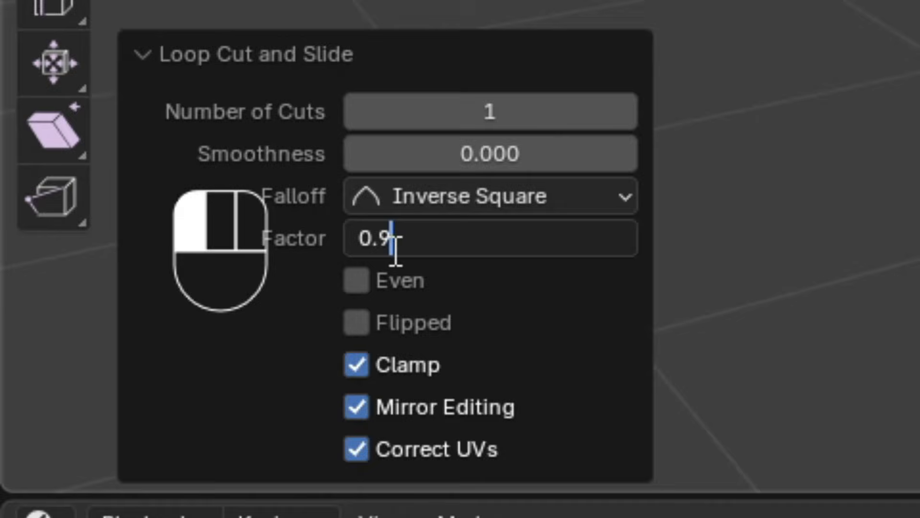
pyautogui.write('5')
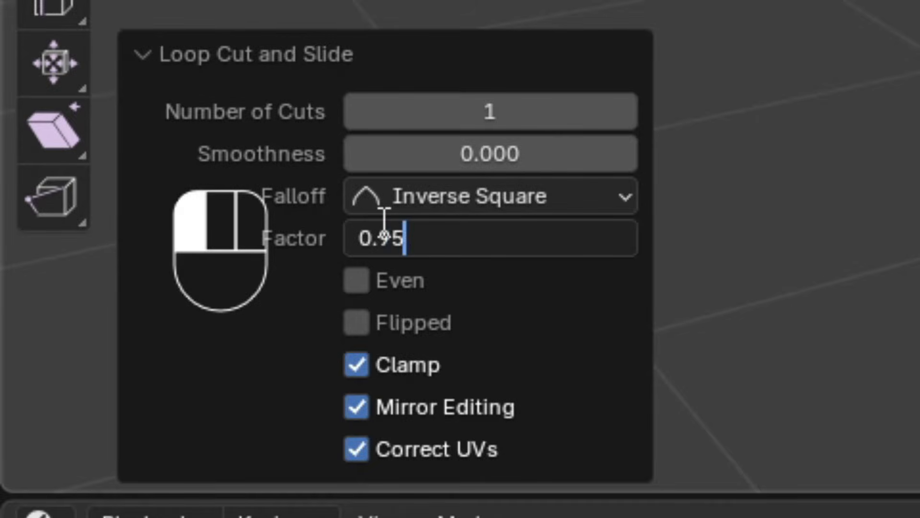
pyautogui.press('Return')
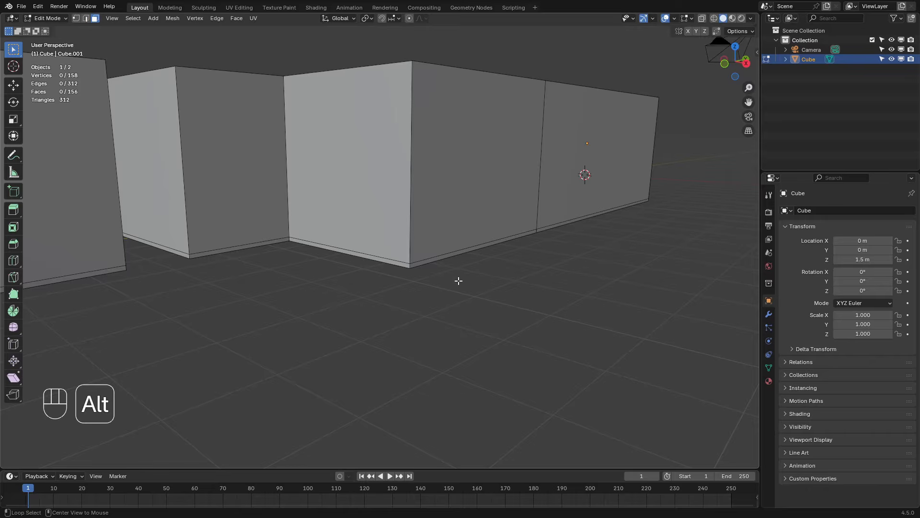
# Step: Select the narrow face loop along the base of the walls and extrude it inward along its normals by about 0.1 m
pyautogui.keyDown('alt'); pyautogui.click(409, 265); pyautogui.keyUp('alt')
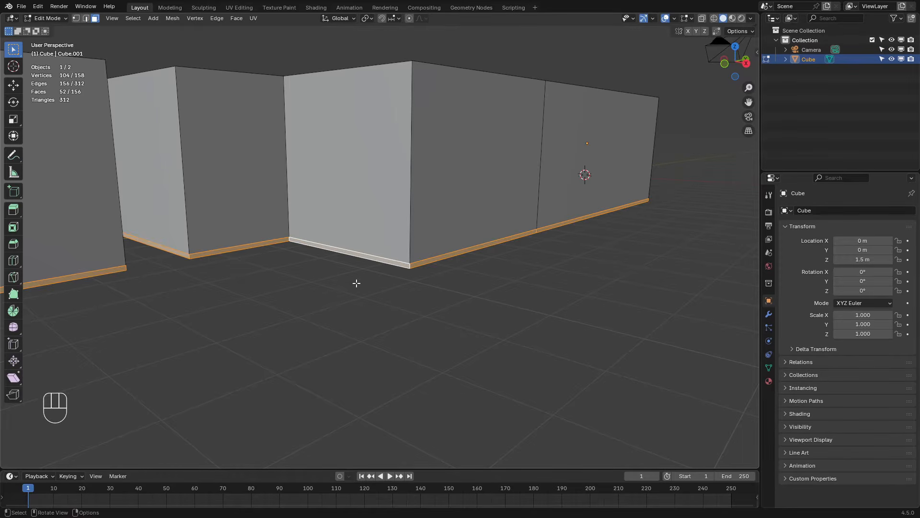
pyautogui.scroll(2, 445, 254)
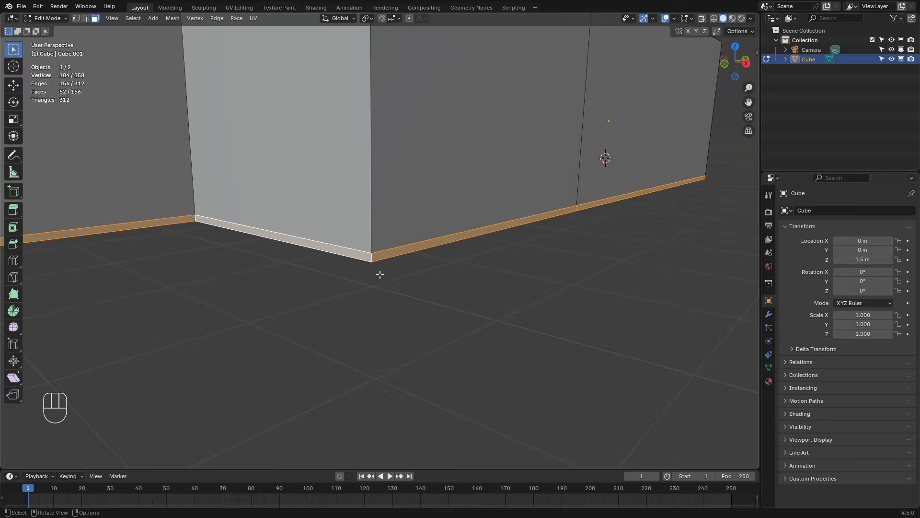
pyautogui.hotkey('alt', 'e')
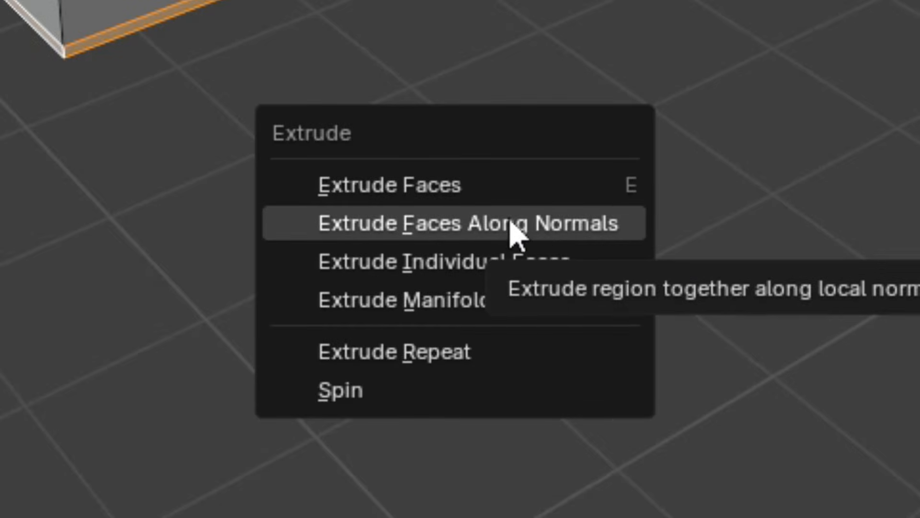
pyautogui.click(531, 235)
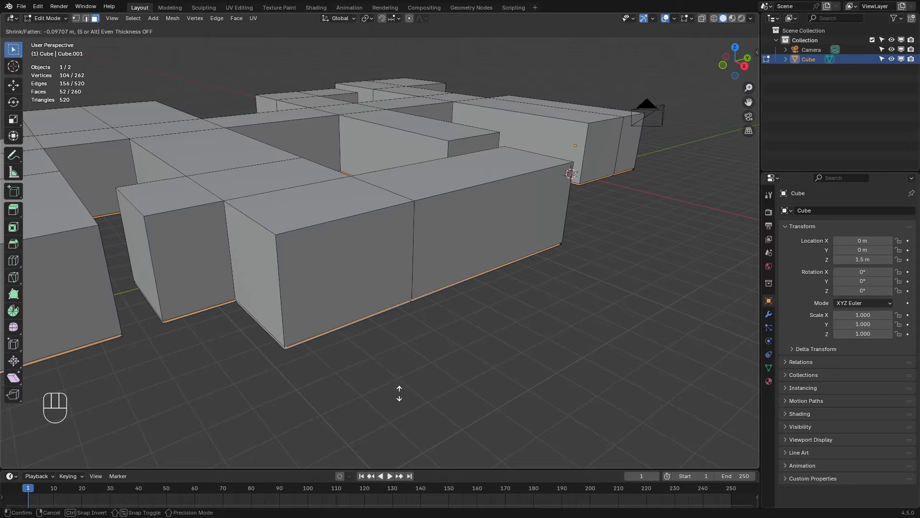
pyautogui.click(400, 393)
# Step: Set the offset of the baseboard extrusion to -0.05 m
pyautogui.scroll(8, 331, 318)
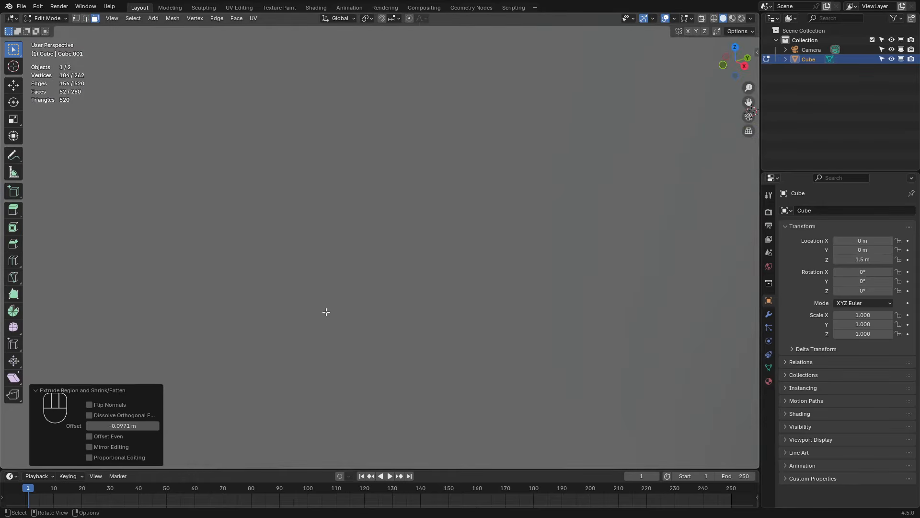
pyautogui.click(119, 426)
pyautogui.moveTo(118, 426); pyautogui.dragTo(103, 427)
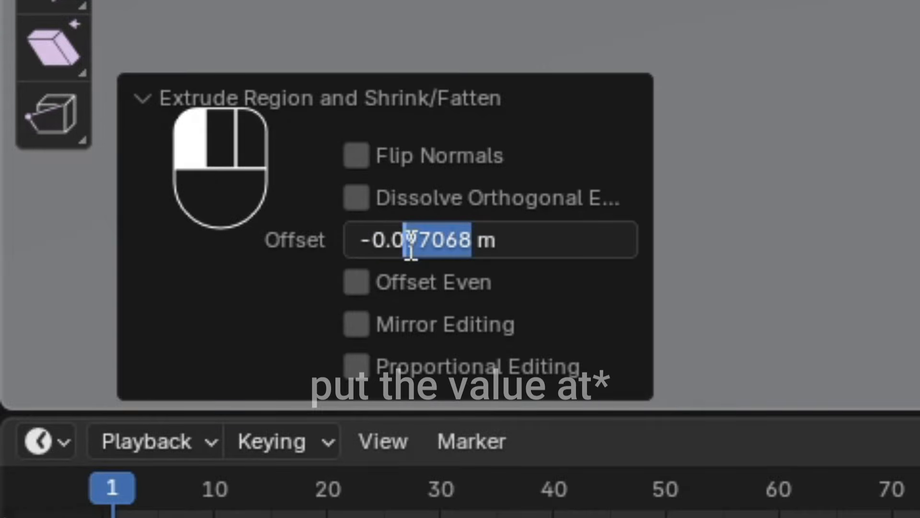
pyautogui.write('5')
pyautogui.press('Return')
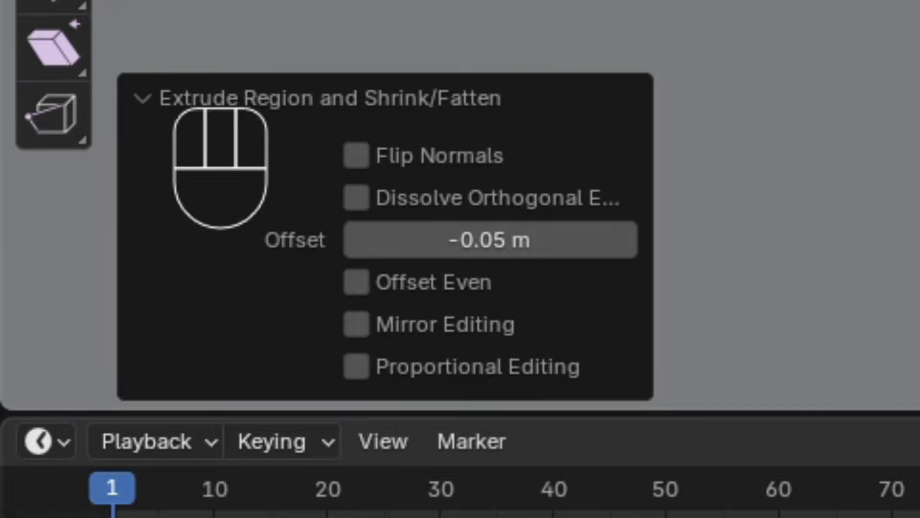
# Step: Turn on the Face Orientation overlay and examine the face directions inside the corridors
pyautogui.scroll(2, 348, 262)
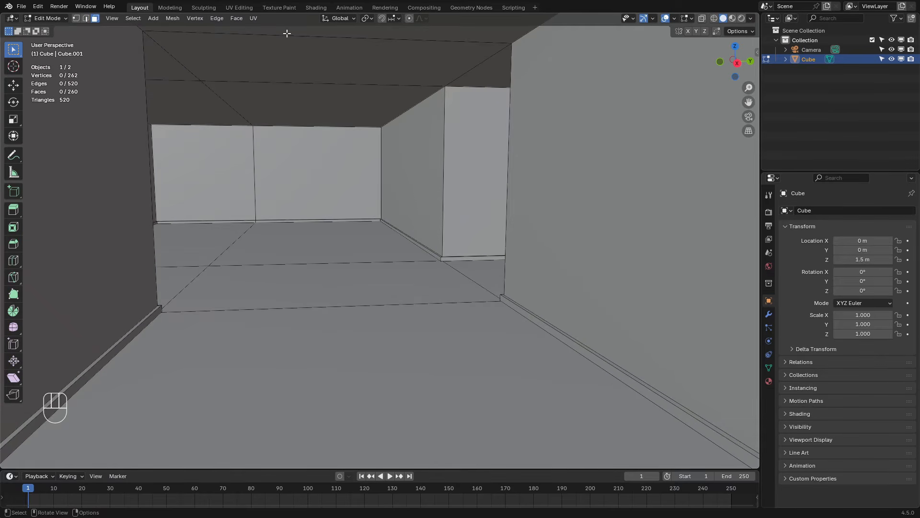
pyautogui.scroll(-2, 287, 33)
pyautogui.click(675, 18)
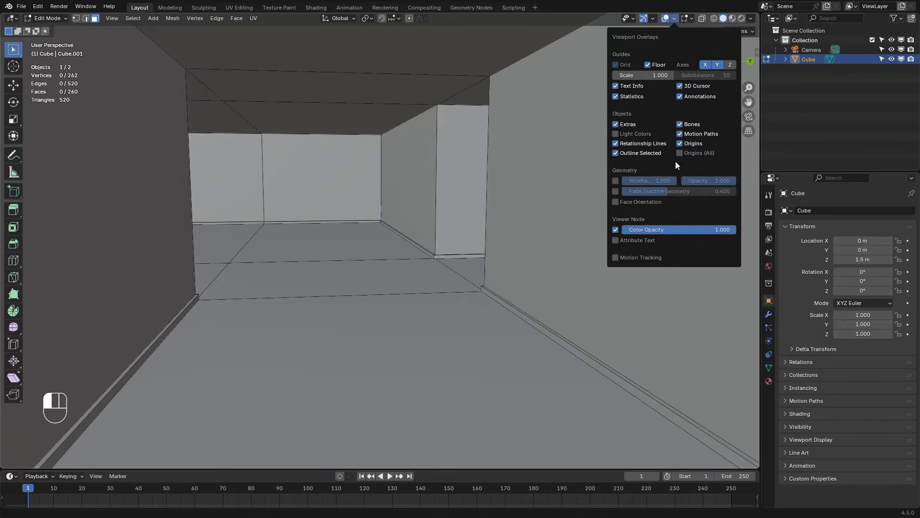
pyautogui.click(636, 201)
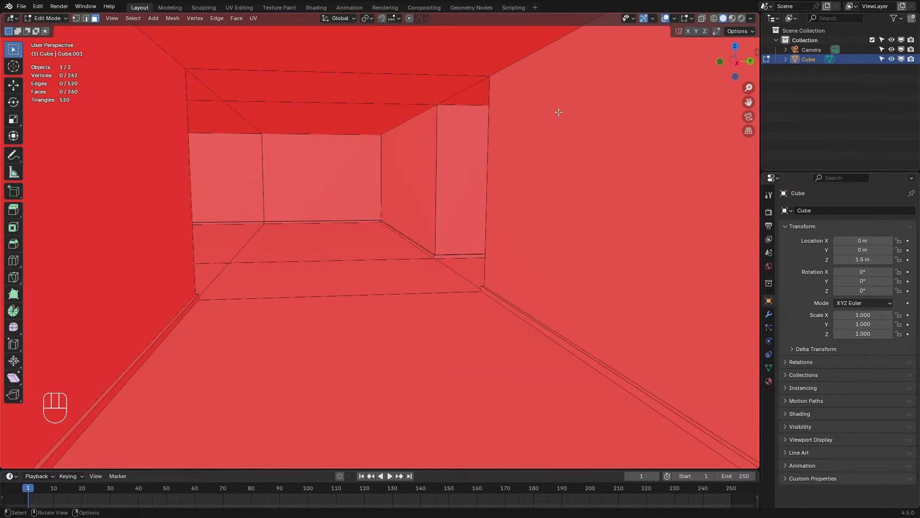
pyautogui.scroll(-3, 527, 333)
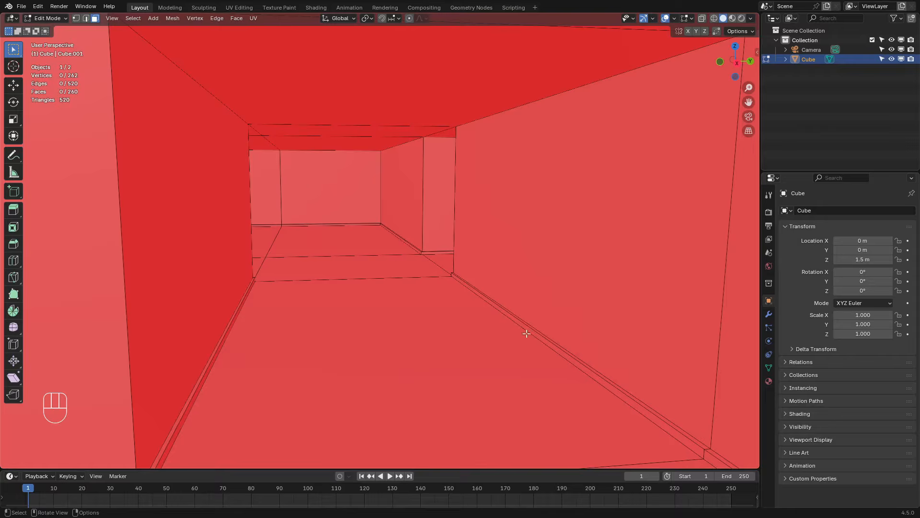
# Step: Select all faces of the layout and flip their normals to face the interior
pyautogui.press('a')
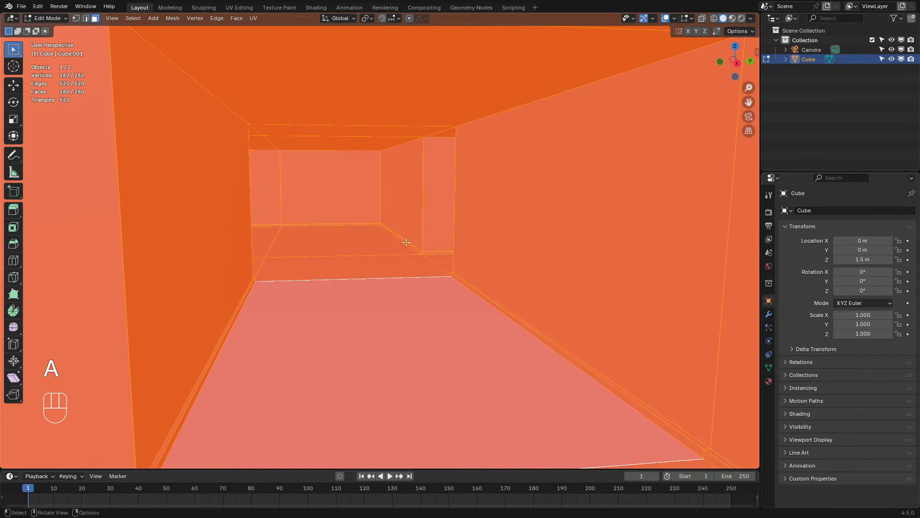
pyautogui.click(171, 18)
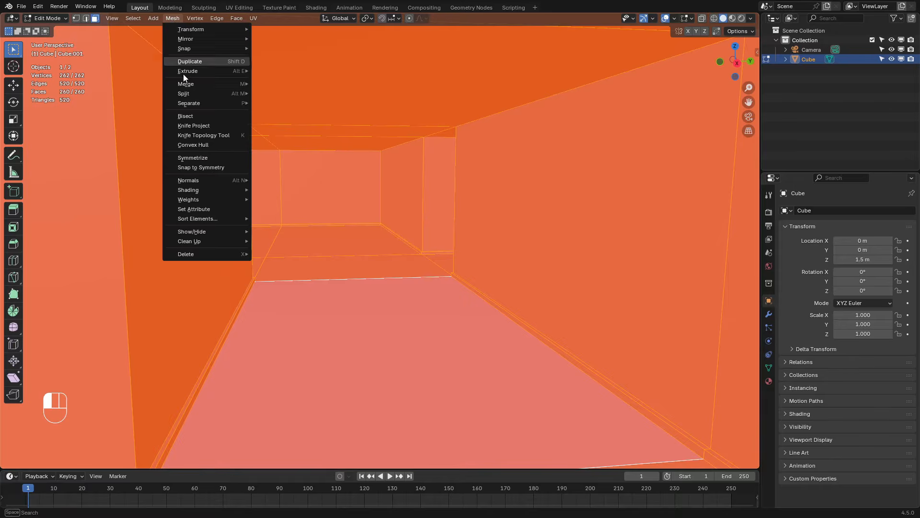
pyautogui.moveTo(192, 180)
pyautogui.click(271, 180)
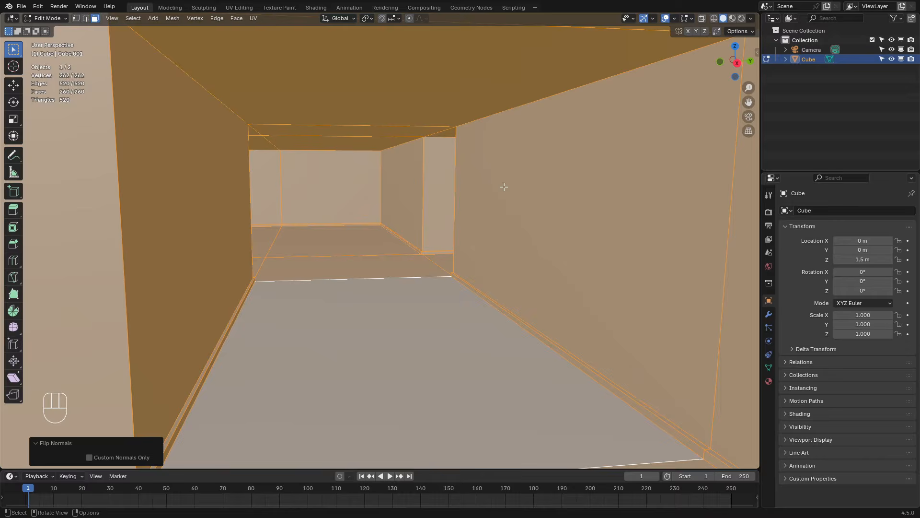
pyautogui.click(475, 192)
pyautogui.moveTo(484, 207); pyautogui.dragTo(474, 201, button='middle')
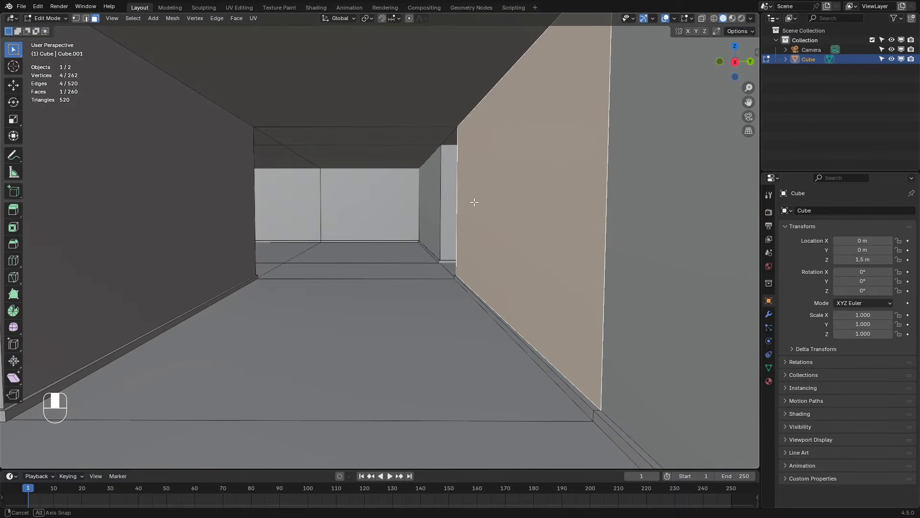
pyautogui.moveTo(309, 192); pyautogui.dragTo(326, 192, button='middle')
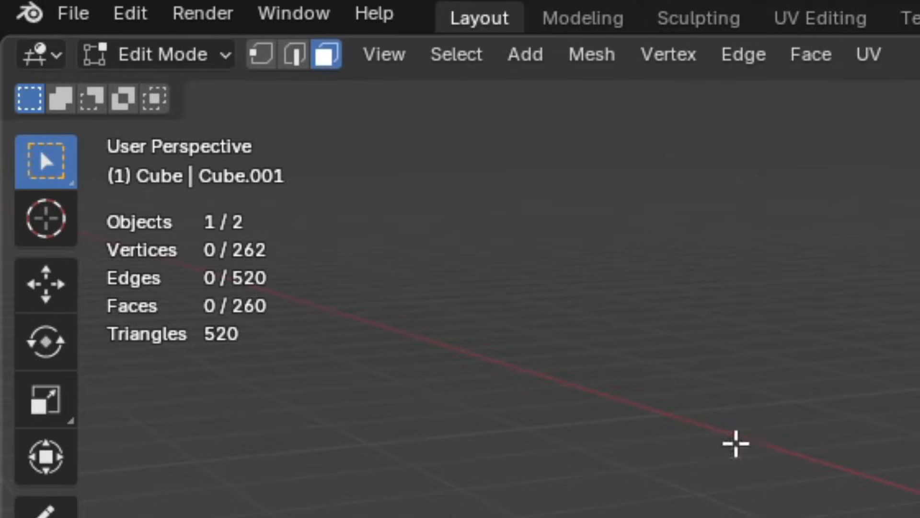
# Step: Find the Node Wrangler add-on in the preferences, then disable and re-enable it
pyautogui.click(139, 13)
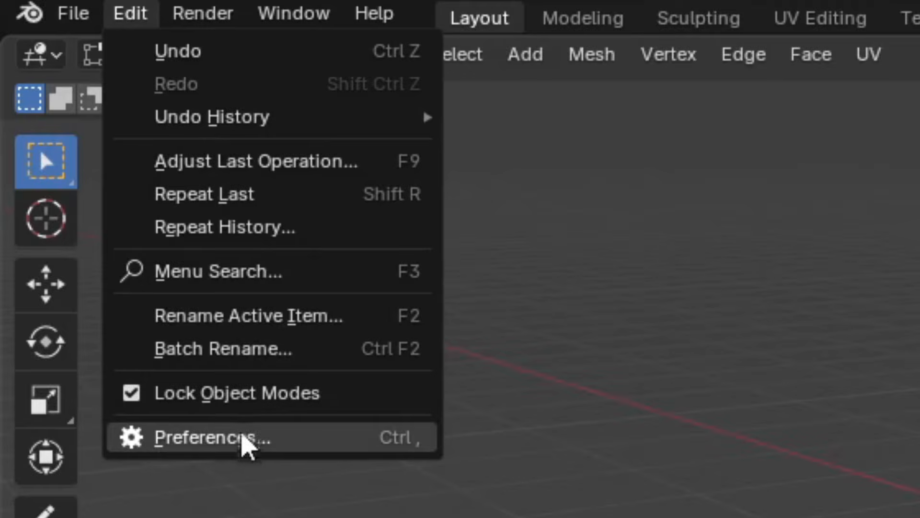
pyautogui.click(273, 449)
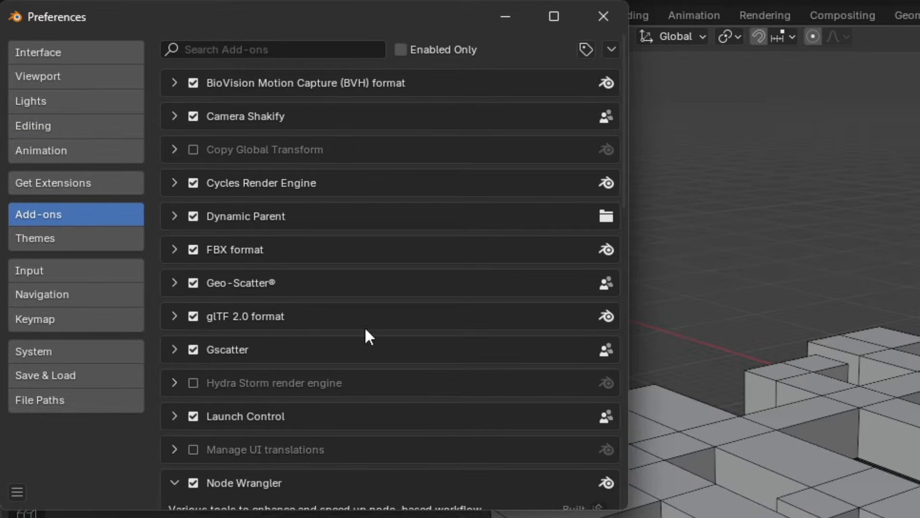
pyautogui.click(189, 51)
pyautogui.write('node wrangler')
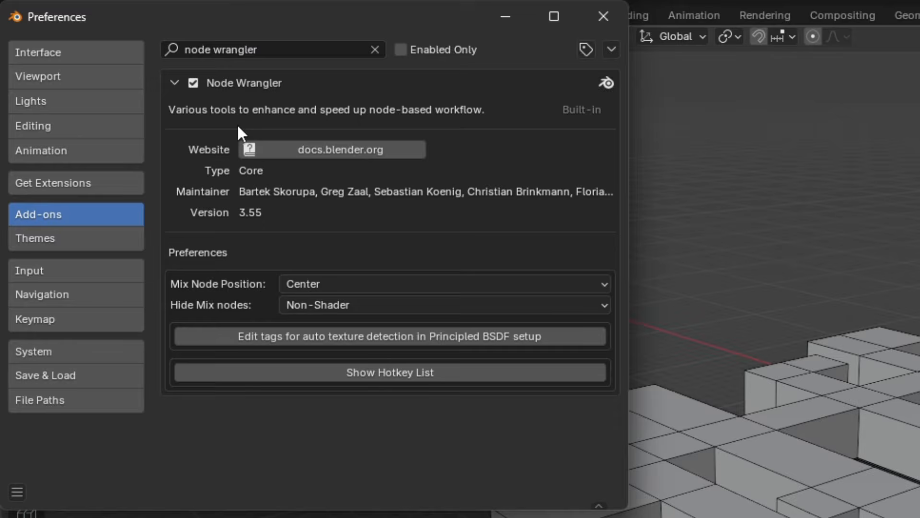
pyautogui.click(193, 83)
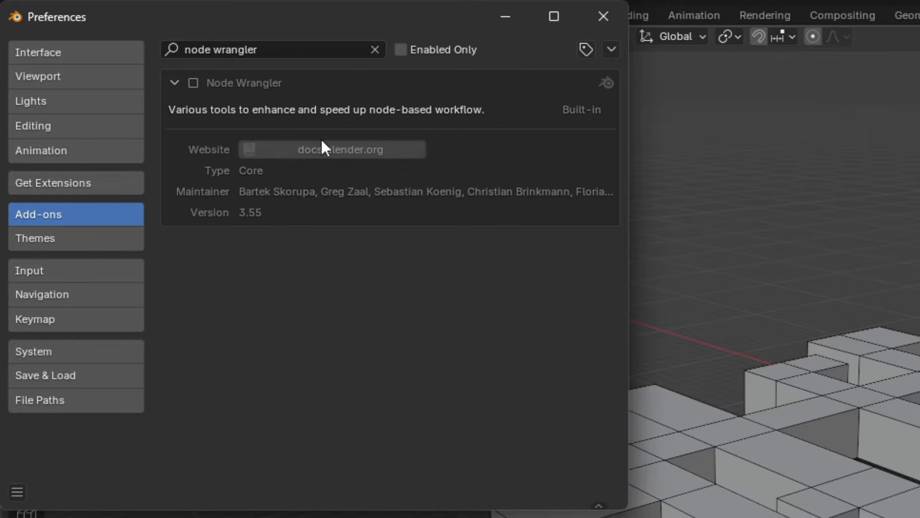
pyautogui.click(193, 83)
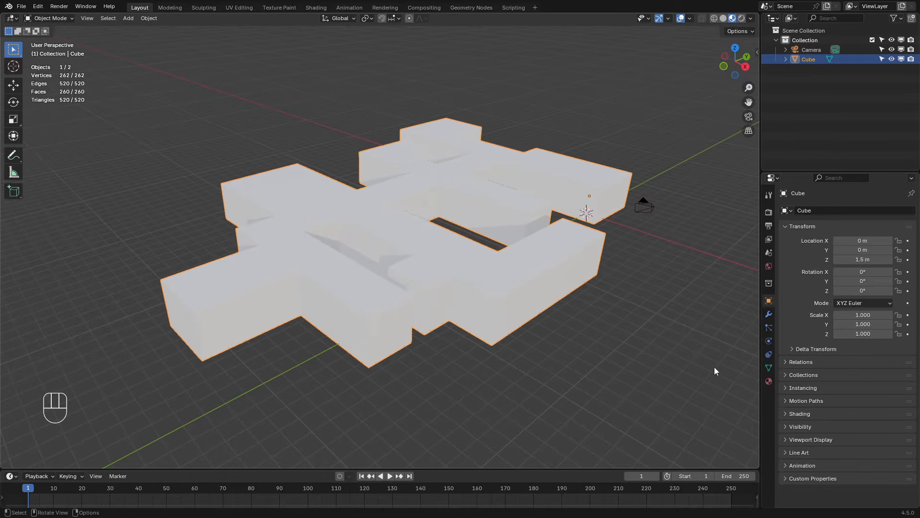
# Step: Add three empty material slots to the layout object
pyautogui.click(769, 381)
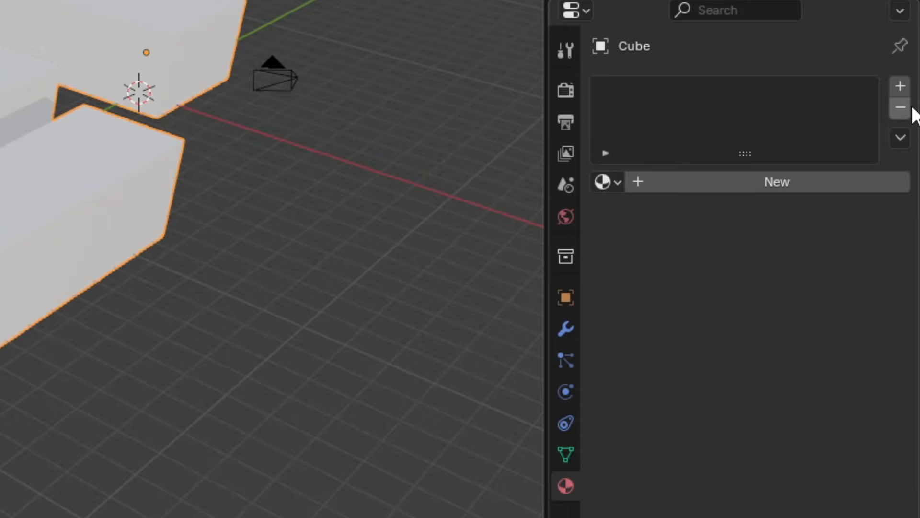
pyautogui.click(900, 87)
pyautogui.click(900, 87)
pyautogui.click(900, 87)
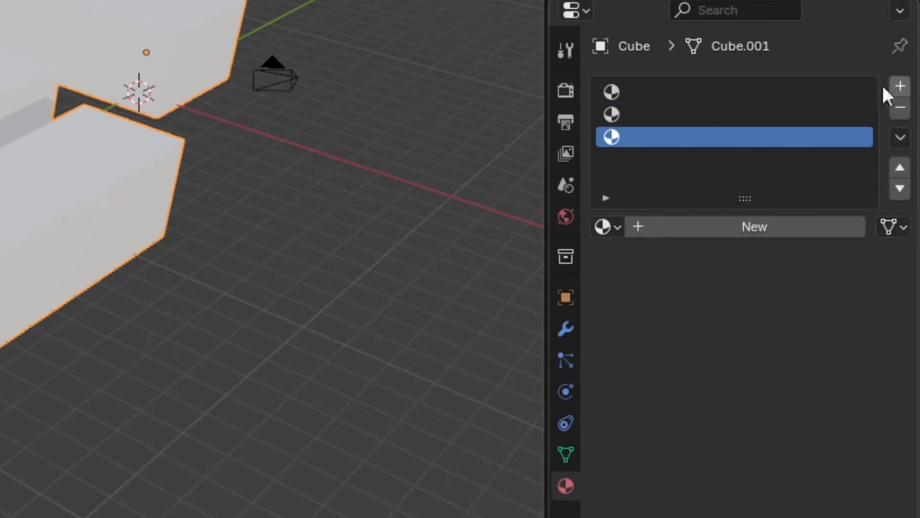
# Step: Create a material named Walls in the first material slot, then select the second slot
pyautogui.click(660, 92)
pyautogui.click(676, 226)
pyautogui.doubleClick(690, 226)
pyautogui.write('Walls')
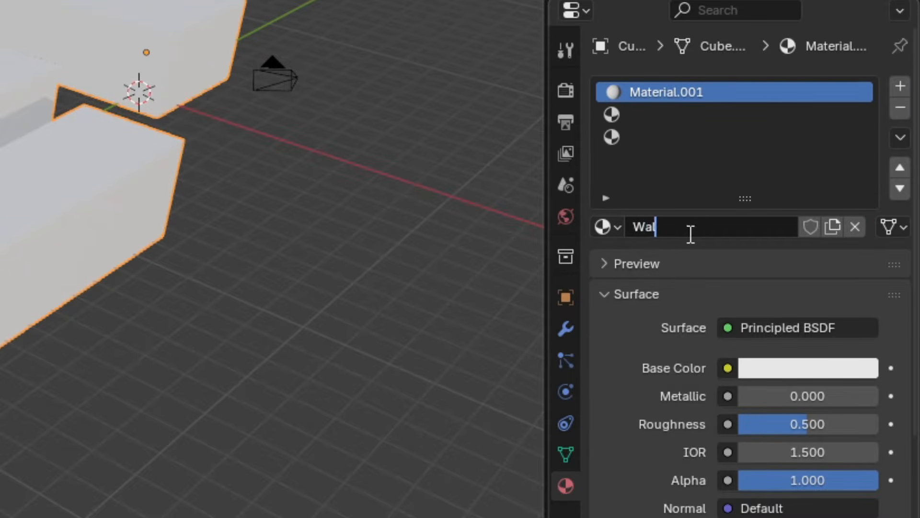
pyautogui.press('Return')
pyautogui.click(669, 114)
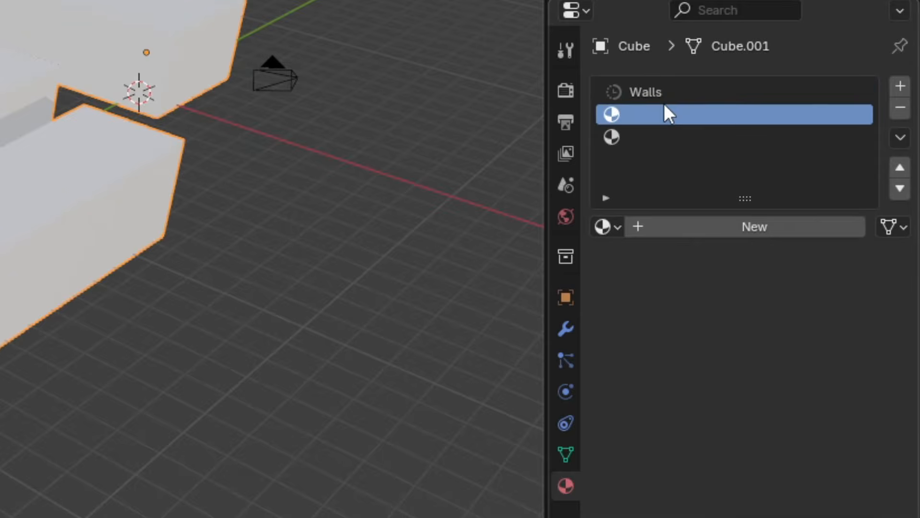
# Step: Create a material named Carpet in the second material slot
pyautogui.click(677, 233)
pyautogui.doubleClick(696, 227)
pyautogui.write('carpe')
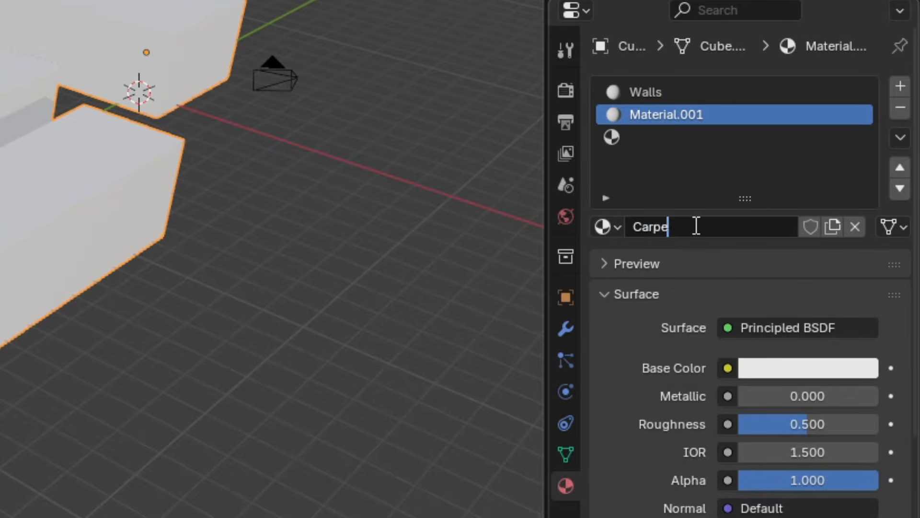
pyautogui.write('t')
pyautogui.press('Return')
# Step: Create a material named Ceiling in the third material slot
pyautogui.click(674, 128)
pyautogui.click(686, 227)
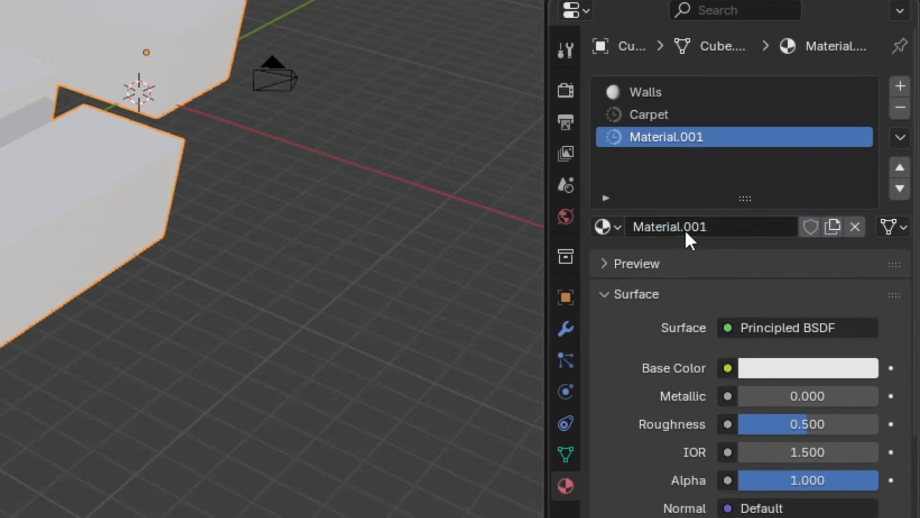
pyautogui.doubleClick(684, 227)
pyautogui.write('c')
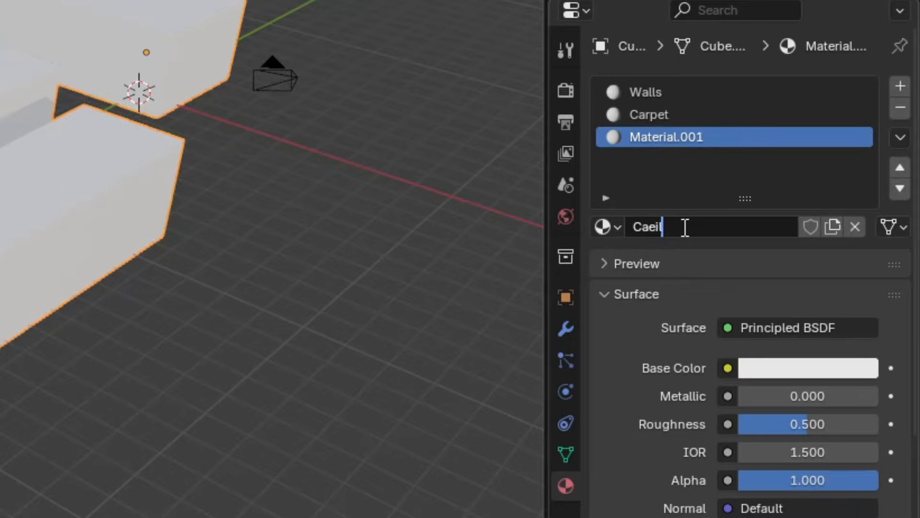
pyautogui.write('aeiling')
pyautogui.press('Return')
pyautogui.click(642, 227)
pyautogui.click(646, 227)
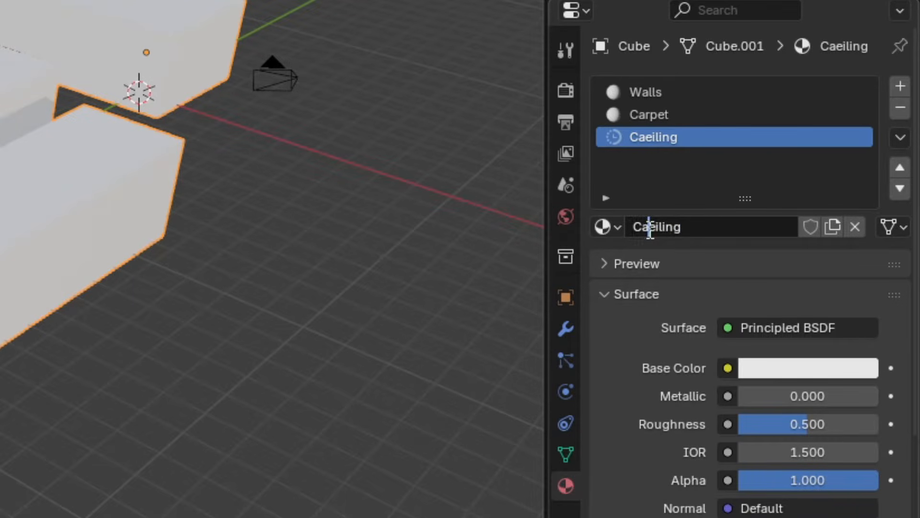
pyautogui.press('BackSpace')
pyautogui.press('Return')
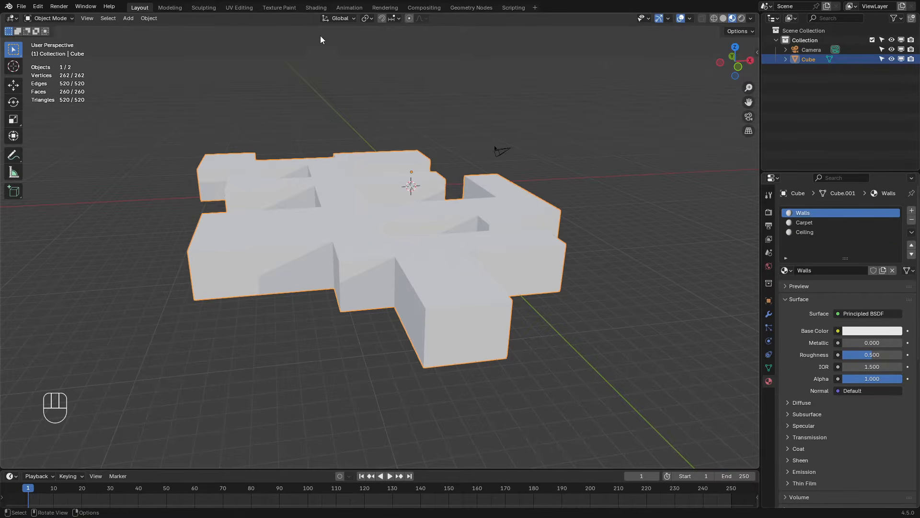
# Step: Add the Wallpaper.png image texture to the Walls material in the Shading workspace and connect its color to the Base Color
pyautogui.click(316, 8)
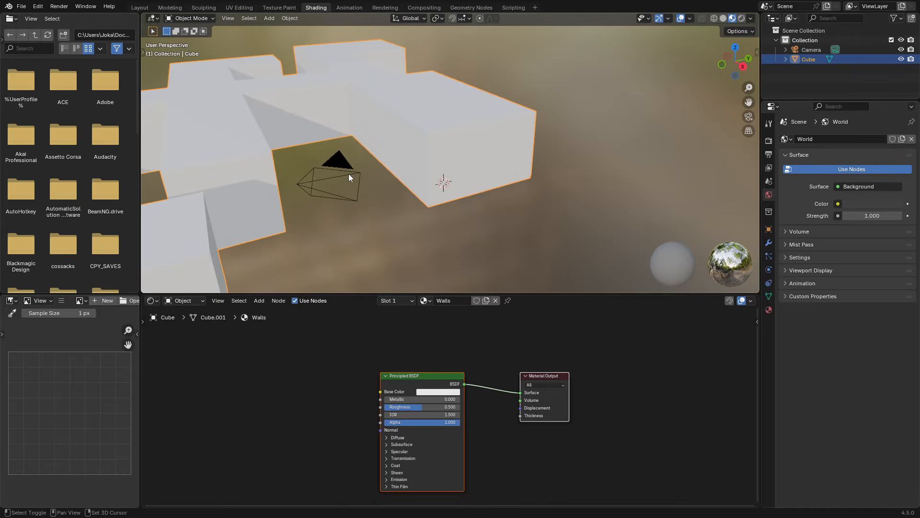
pyautogui.keyDown('shift'); pyautogui.moveTo(348, 174); pyautogui.dragTo(520, 208, button='middle'); pyautogui.keyUp('shift')
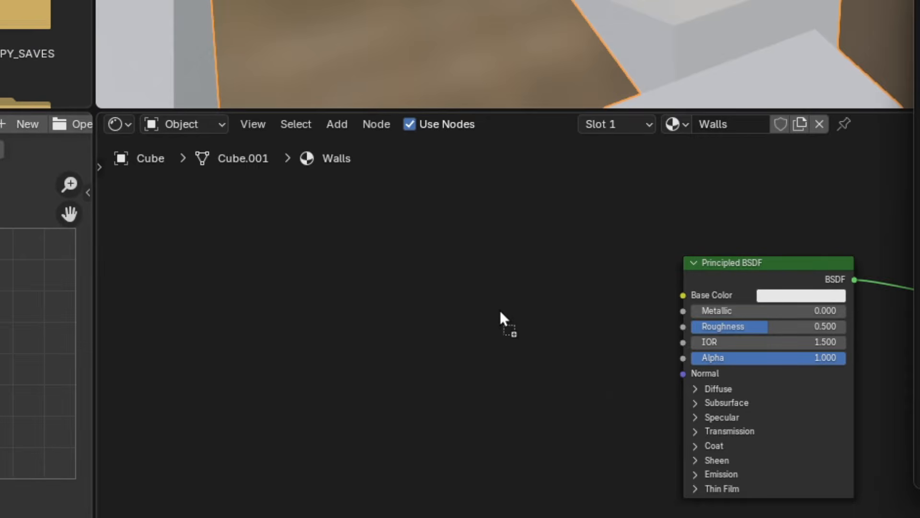
pyautogui.moveTo(500, 309); pyautogui.dragTo(500, 310)
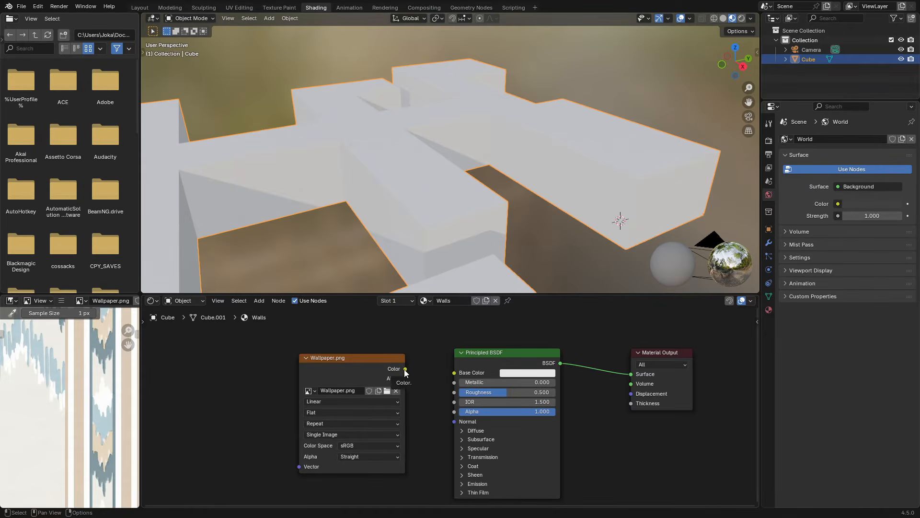
pyautogui.moveTo(404, 369); pyautogui.dragTo(454, 372)
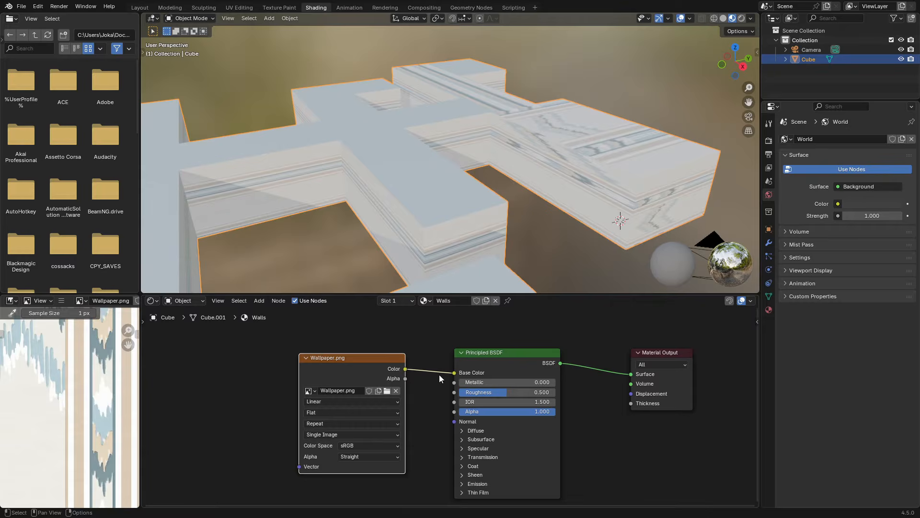
pyautogui.moveTo(493, 229); pyautogui.dragTo(414, 214, button='middle')
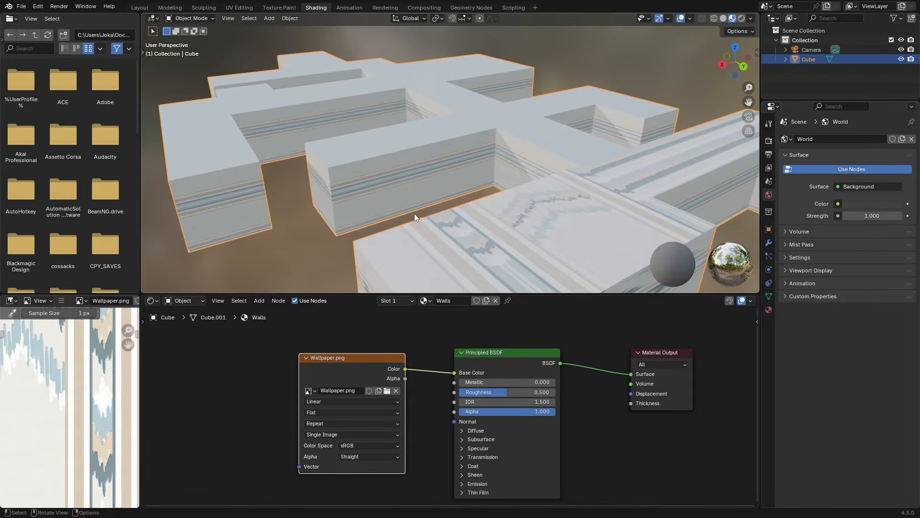
# Step: Back in the Layout workspace, select all faces of the layout and UV unwrap them with Cube Projection
pyautogui.click(141, 8)
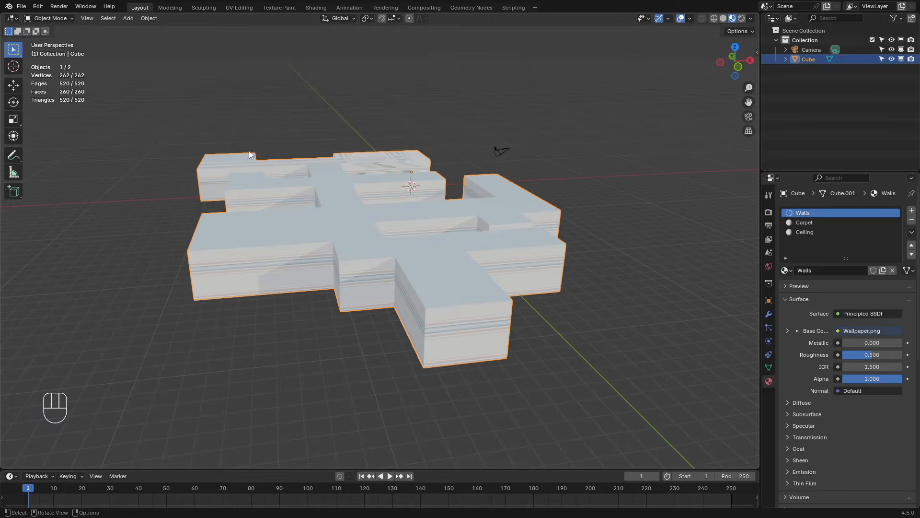
pyautogui.press('Tab')
pyautogui.press('a')
pyautogui.moveTo(361, 218); pyautogui.dragTo(347, 231, button='middle')
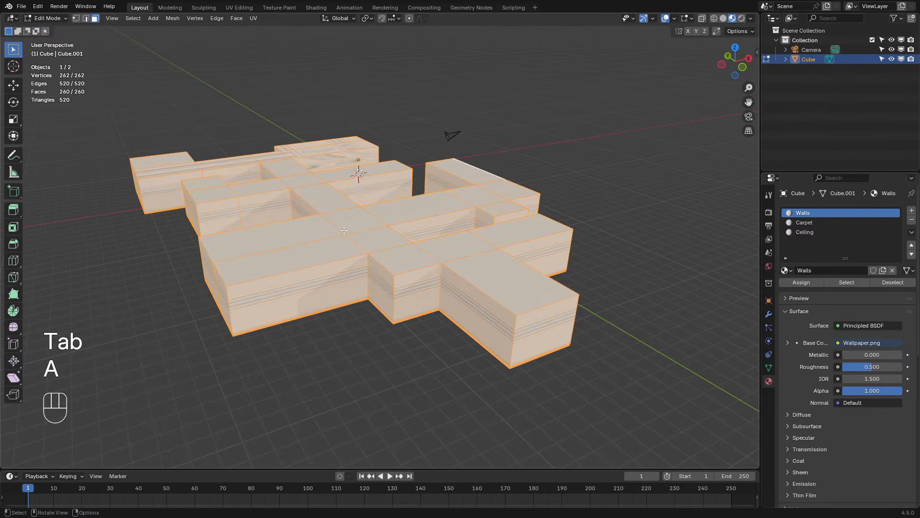
pyautogui.press('u')
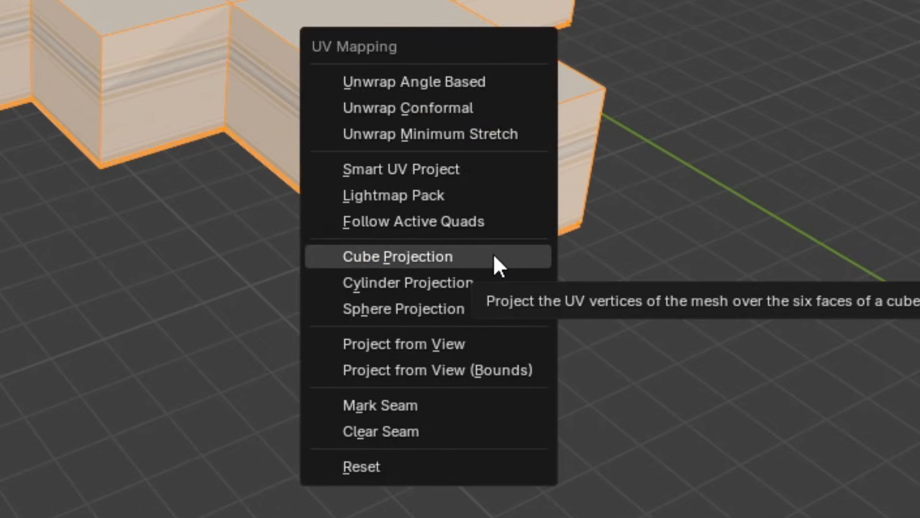
pyautogui.click(543, 355)
# Step: Set the cube size of the cube projection to 0.280
pyautogui.moveTo(567, 144); pyautogui.dragTo(297, 144)
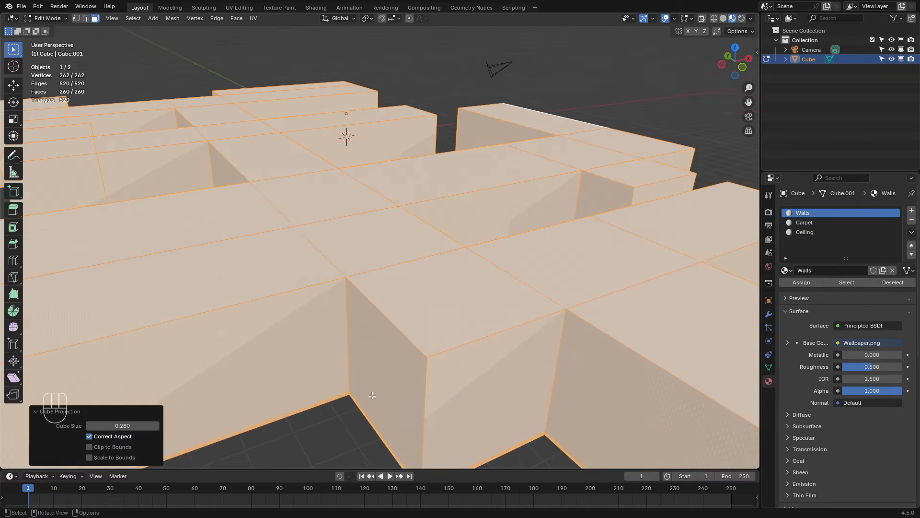
pyautogui.keyDown('shift'); pyautogui.moveTo(372, 396); pyautogui.dragTo(412, 294, button='middle'); pyautogui.keyUp('shift')
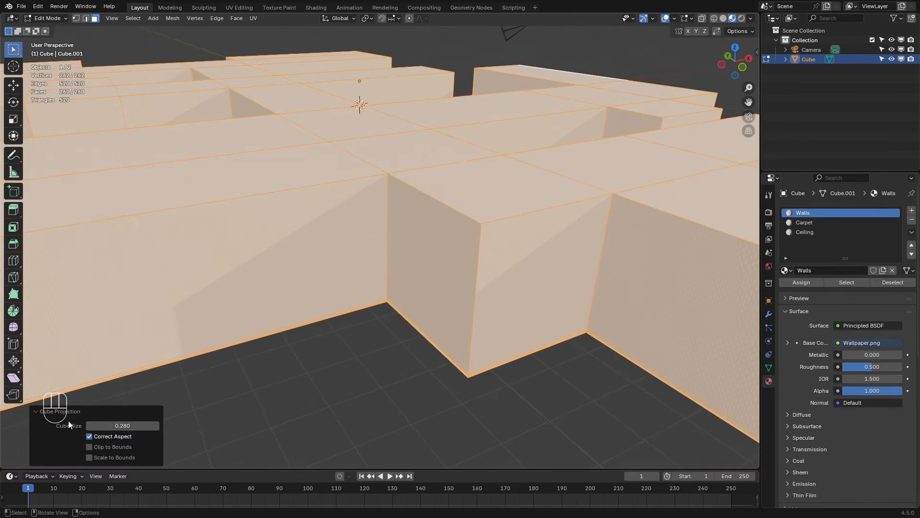
pyautogui.click(142, 426)
pyautogui.press('Return')
pyautogui.scroll(5, 338, 345)
pyautogui.moveTo(338, 345); pyautogui.dragTo(453, 303, button='middle')
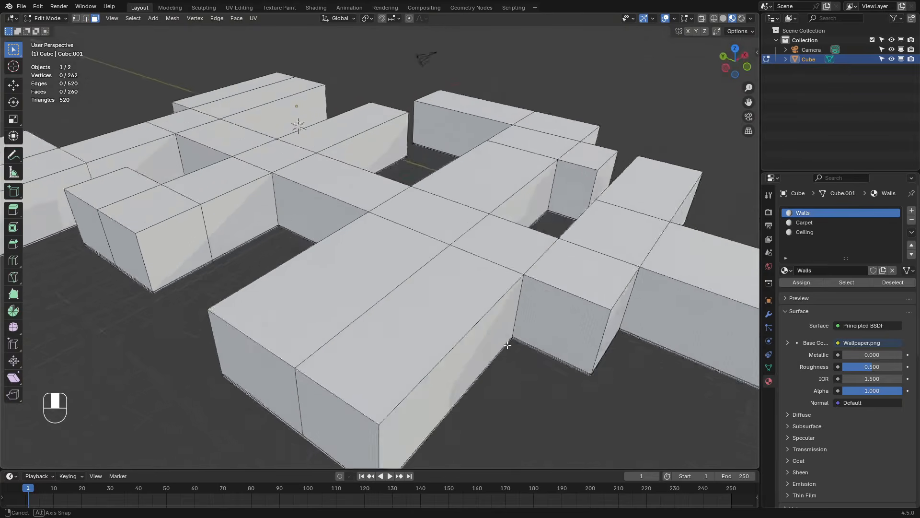
pyautogui.moveTo(498, 331); pyautogui.dragTo(559, 343, button='middle')
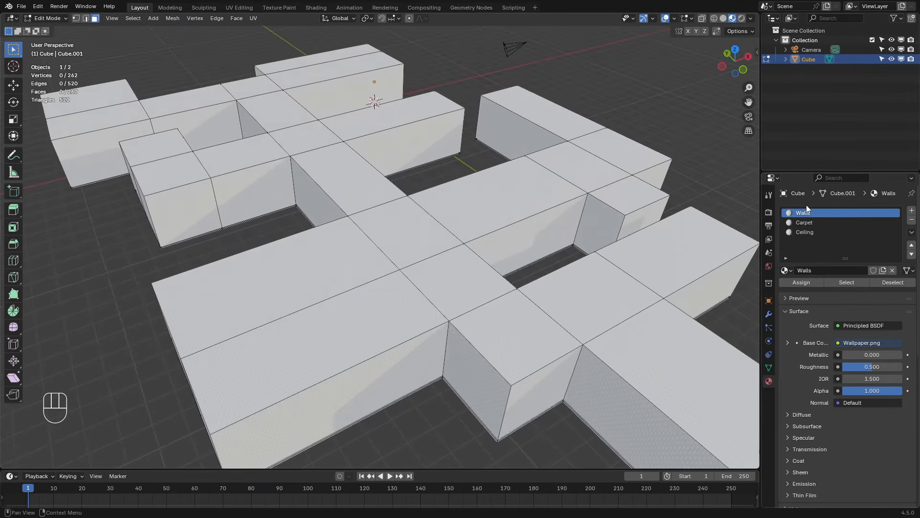
# Step: Load Carpet_Normal.tif and Carpet_Albedo.tif into the Carpet material's shader with Node Wrangler's Principled Texture Setup
pyautogui.click(813, 224)
pyautogui.click(819, 235)
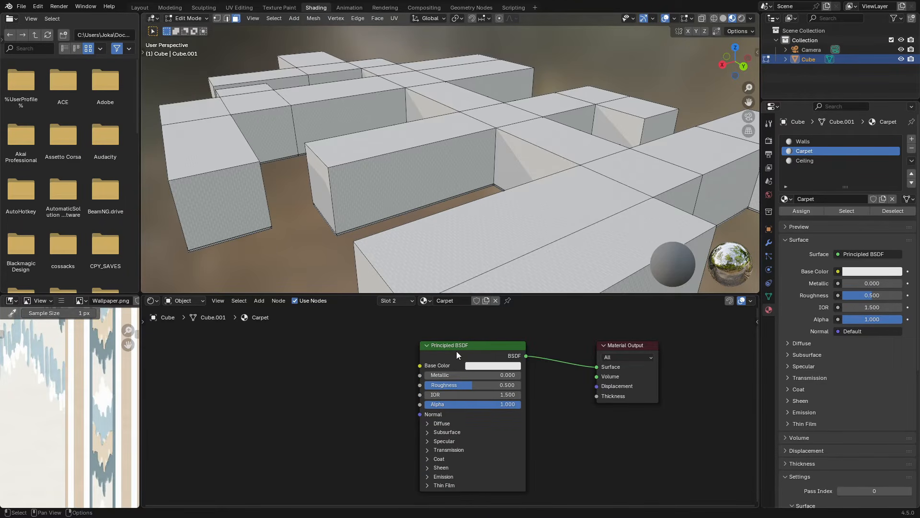
pyautogui.click(478, 352)
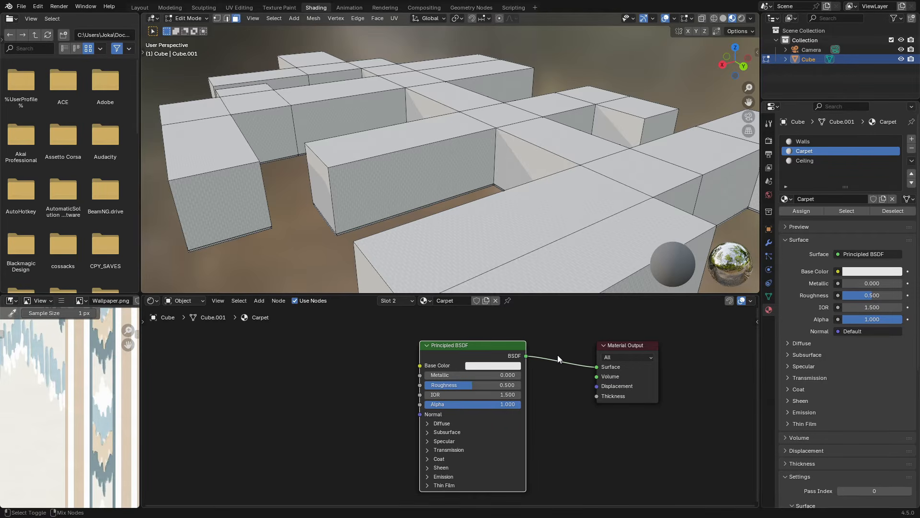
pyautogui.hotkey('ctrl', 'shift', 't')
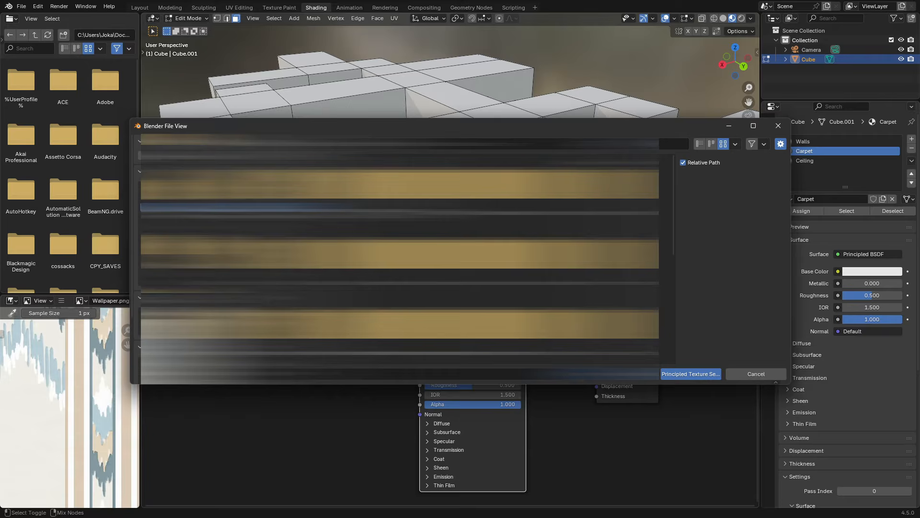
pyautogui.moveTo(498, 296); pyautogui.dragTo(283, 164)
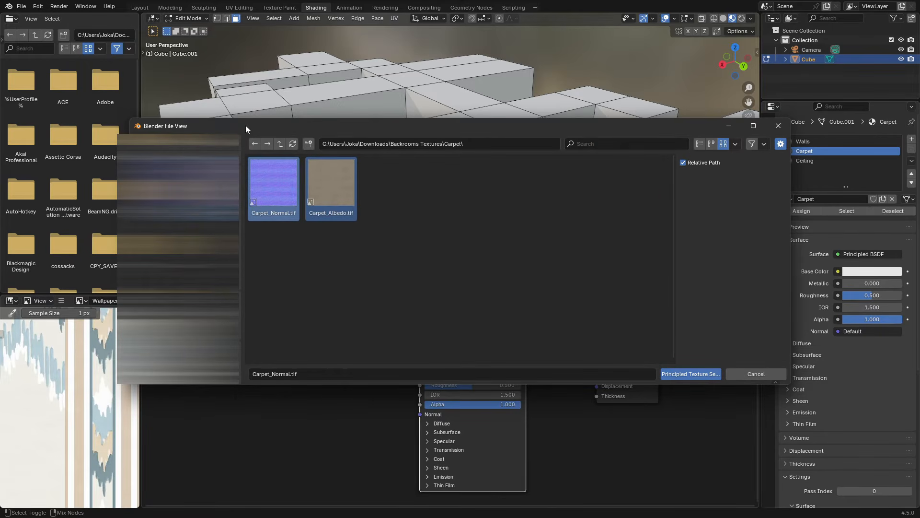
pyautogui.click(683, 375)
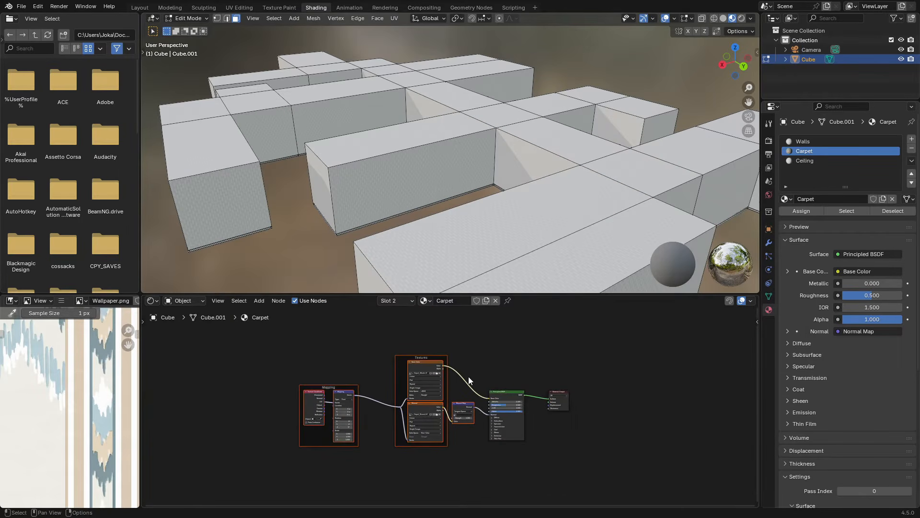
pyautogui.scroll(1, 374, 398)
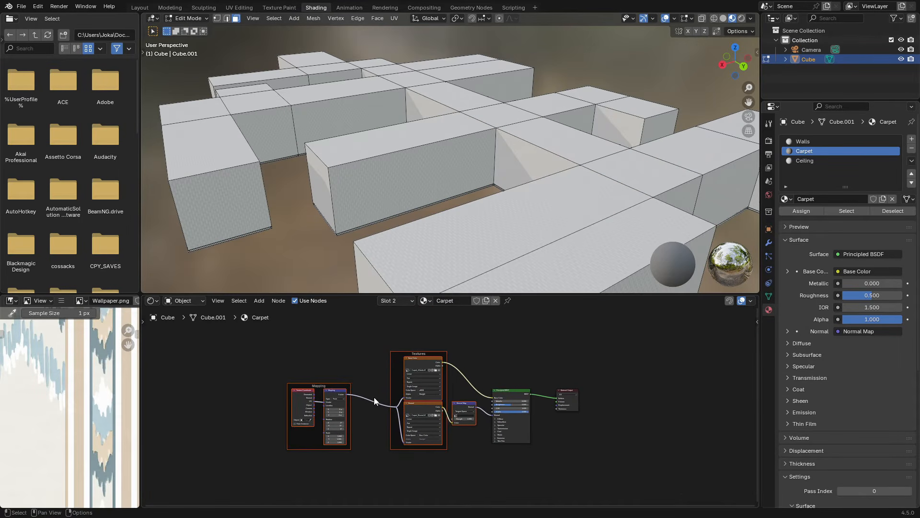
pyautogui.scroll(4, 350, 386)
# Step: Select all floor faces of the rooms and corridors in the bottom view and assign the Carpet material to them
pyautogui.moveTo(342, 244); pyautogui.dragTo(370, 183, button='middle')
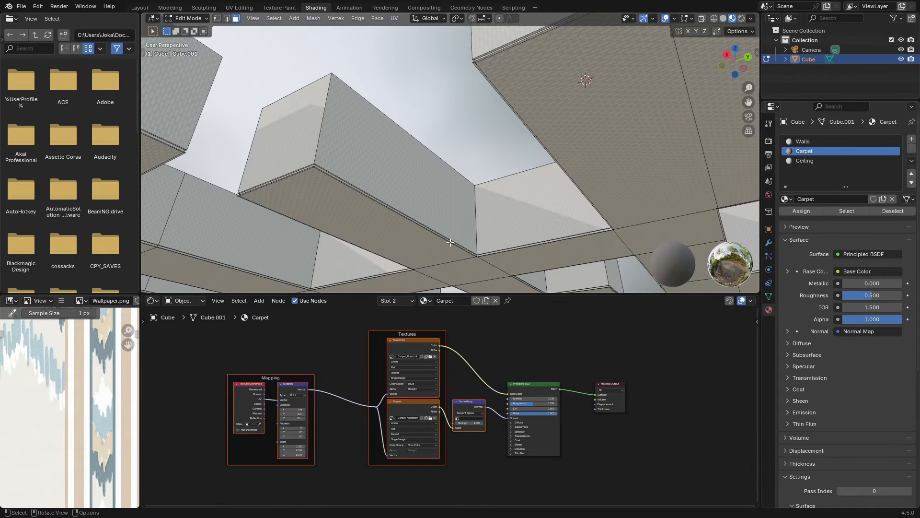
pyautogui.moveTo(450, 242); pyautogui.dragTo(484, 207, button='middle')
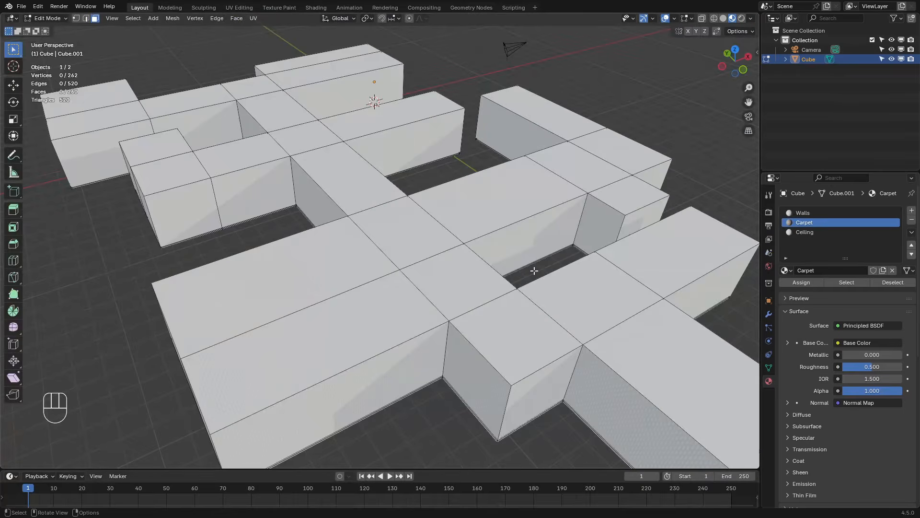
pyautogui.moveTo(534, 269); pyautogui.dragTo(467, 166, button='middle')
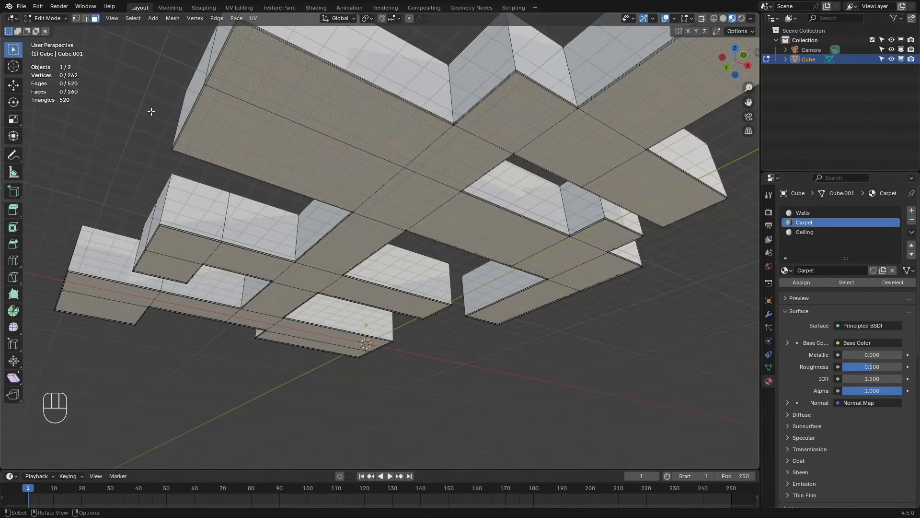
pyautogui.moveTo(250, 120); pyautogui.dragTo(226, 78, button='middle')
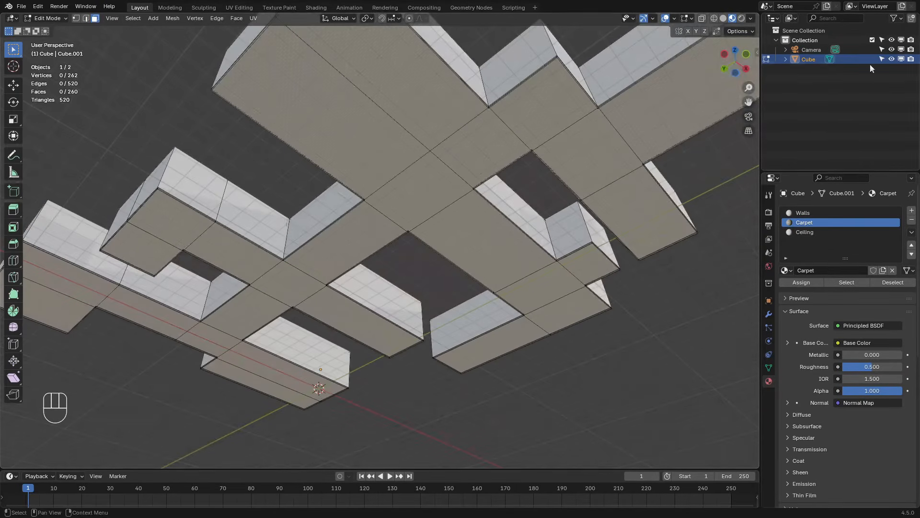
pyautogui.click(735, 72)
pyautogui.scroll(-3, 530, 148)
pyautogui.keyDown('shift'); pyautogui.moveTo(497, 308); pyautogui.dragTo(531, 232, button='middle'); pyautogui.keyUp('shift')
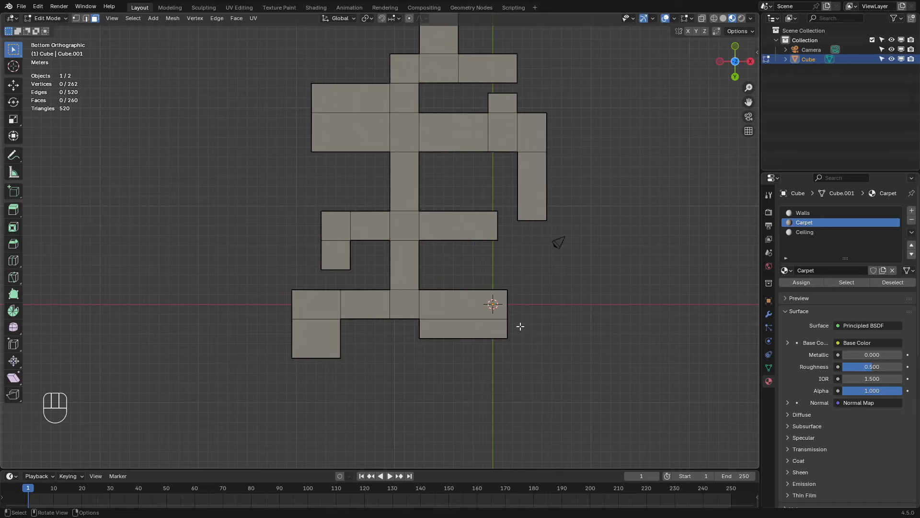
pyautogui.keyDown('shift'); pyautogui.click(454, 331); pyautogui.keyUp('shift')
pyautogui.keyDown('shift'); pyautogui.click(441, 305); pyautogui.keyUp('shift')
pyautogui.keyDown('shift'); pyautogui.click(401, 300); pyautogui.keyUp('shift')
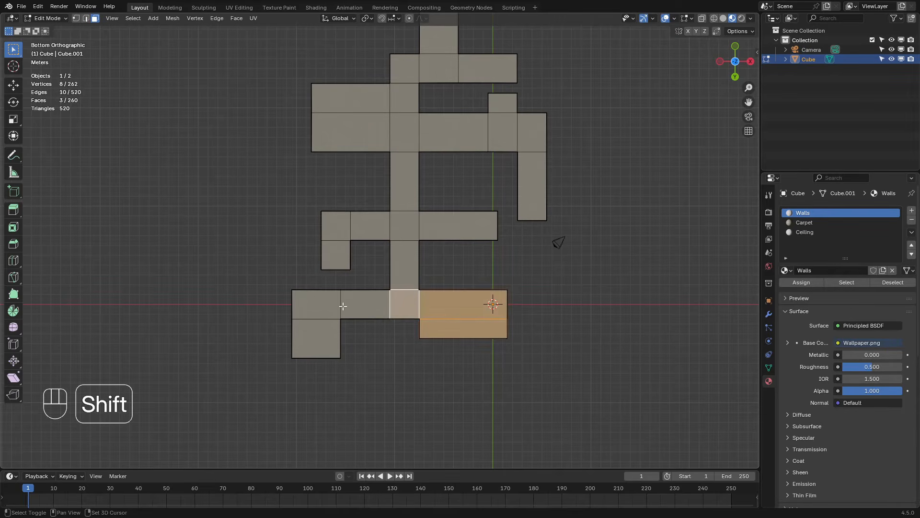
pyautogui.keyDown('shift'); pyautogui.click(359, 305); pyautogui.keyUp('shift')
pyautogui.keyDown('shift'); pyautogui.click(319, 305); pyautogui.keyUp('shift')
pyautogui.keyDown('shift'); pyautogui.click(317, 335); pyautogui.keyUp('shift')
pyautogui.keyDown('shift'); pyautogui.click(403, 267); pyautogui.keyUp('shift')
pyautogui.keyDown('shift'); pyautogui.click(370, 227); pyautogui.keyUp('shift')
pyautogui.keyDown('shift'); pyautogui.click(335, 228); pyautogui.keyUp('shift')
pyautogui.keyDown('shift'); pyautogui.click(337, 254); pyautogui.keyUp('shift')
pyautogui.keyDown('shift'); pyautogui.click(530, 135); pyautogui.keyUp('shift')
pyautogui.keyDown('shift'); pyautogui.click(532, 183); pyautogui.keyUp('shift')
pyautogui.keyDown('shift'); pyautogui.moveTo(527, 178); pyautogui.dragTo(527, 247, button='middle'); pyautogui.keyUp('shift')
pyautogui.keyDown('shift'); pyautogui.click(405, 139); pyautogui.keyUp('shift')
pyautogui.keyDown('shift'); pyautogui.click(439, 139); pyautogui.keyUp('shift')
pyautogui.keyDown('shift'); pyautogui.click(479, 139); pyautogui.keyUp('shift')
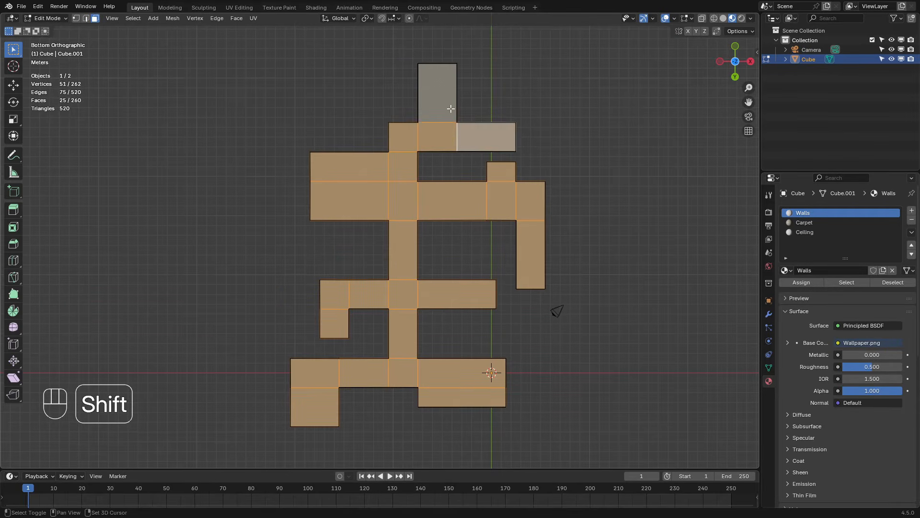
pyautogui.keyDown('shift'); pyautogui.click(446, 98); pyautogui.keyUp('shift')
pyautogui.moveTo(482, 221); pyautogui.dragTo(499, 226, button='middle')
pyautogui.moveTo(542, 253); pyautogui.dragTo(556, 259, button='middle')
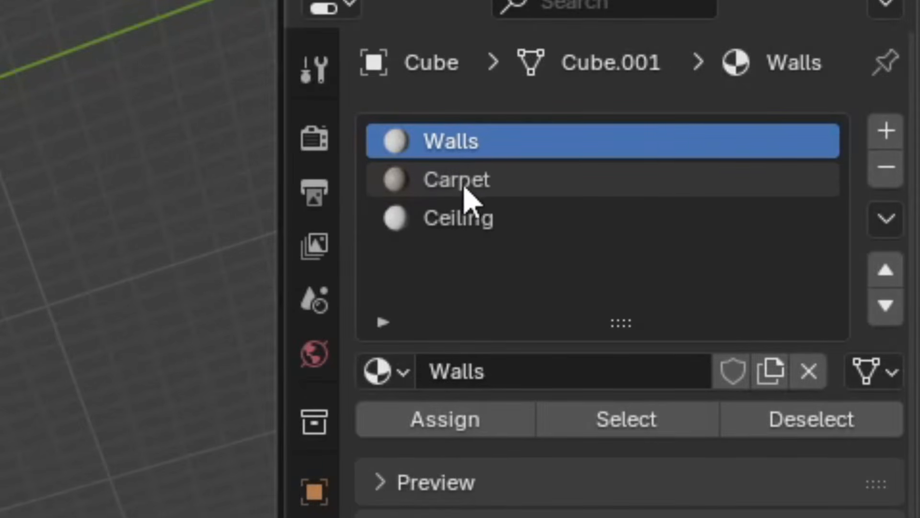
pyautogui.click(463, 190)
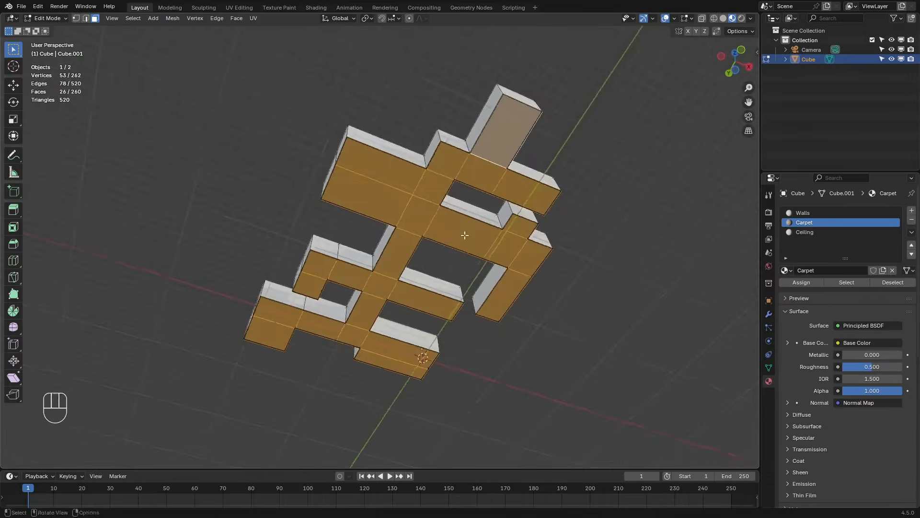
pyautogui.click(446, 421)
pyautogui.moveTo(460, 287); pyautogui.dragTo(498, 246, button='middle')
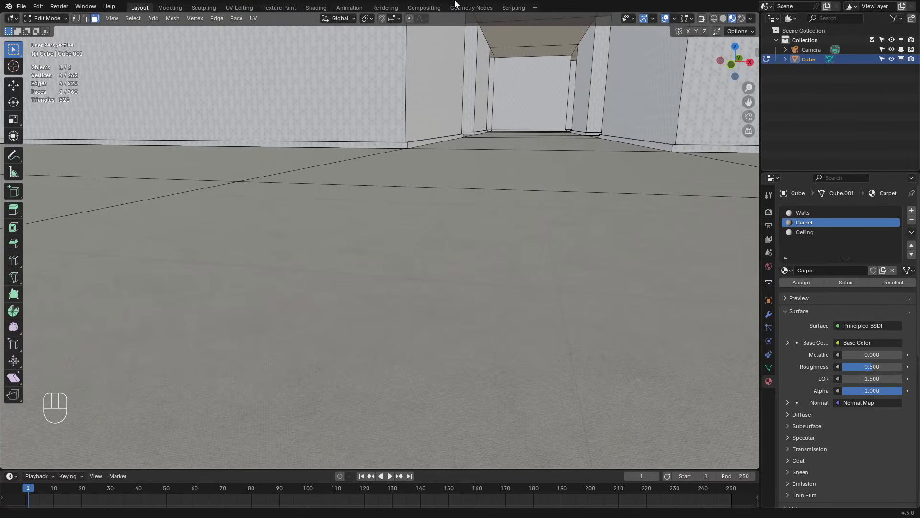
# Step: In the Shading workspace, set the Carpet material's Mapping node scale to 0.5 on X, Y and Z
pyautogui.click(312, 8)
pyautogui.moveTo(335, 160); pyautogui.dragTo(347, 172, button='middle')
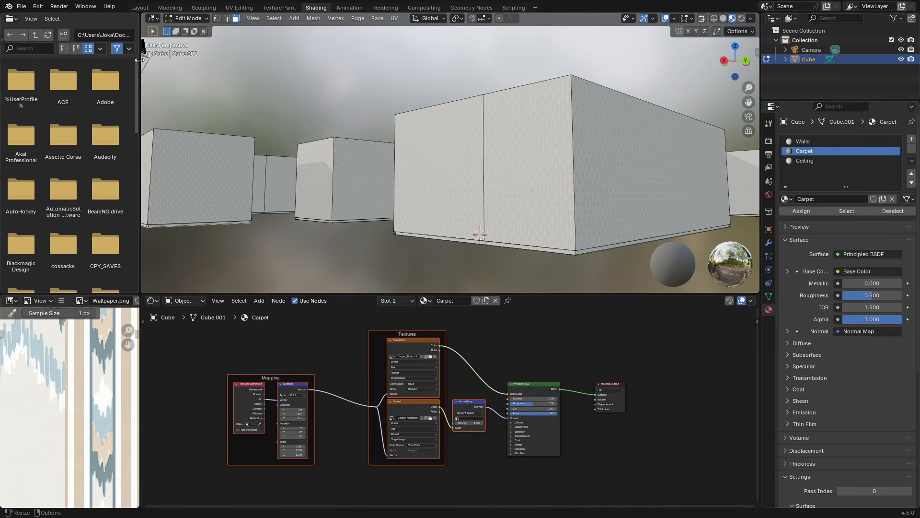
pyautogui.moveTo(295, 446); pyautogui.dragTo(346, 438)
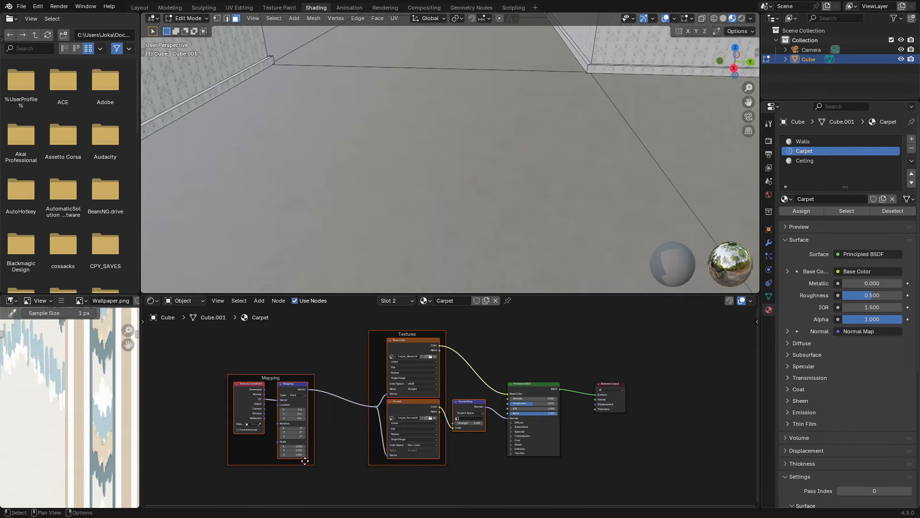
pyautogui.scroll(3, 286, 467)
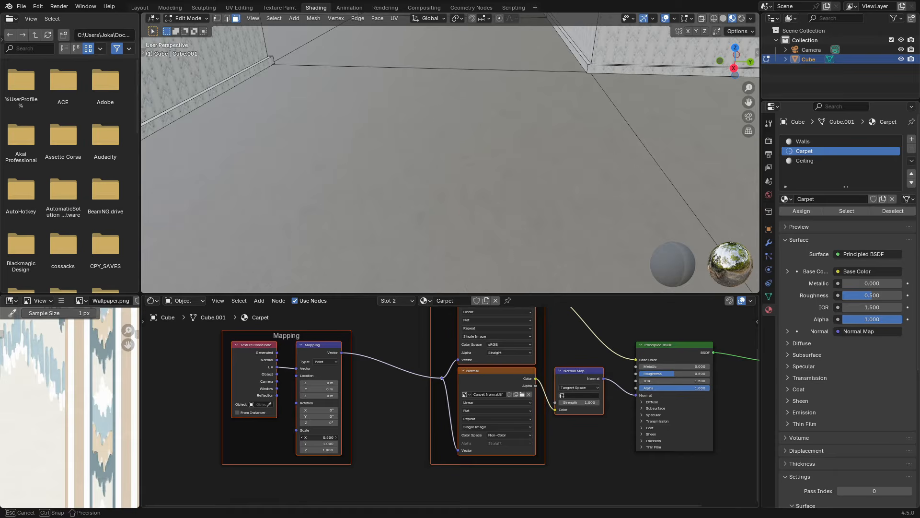
pyautogui.click(319, 437)
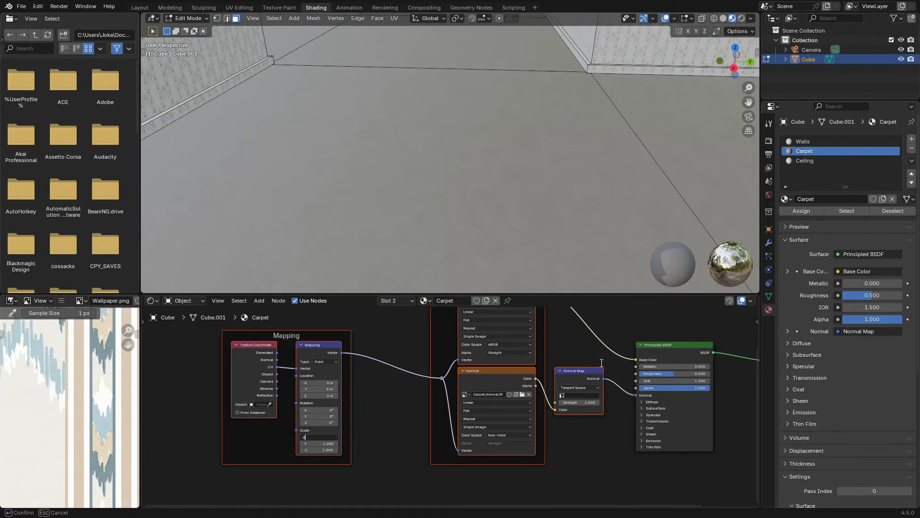
pyautogui.press('Return')
pyautogui.click(314, 444)
pyautogui.write('.5')
pyautogui.press('Return')
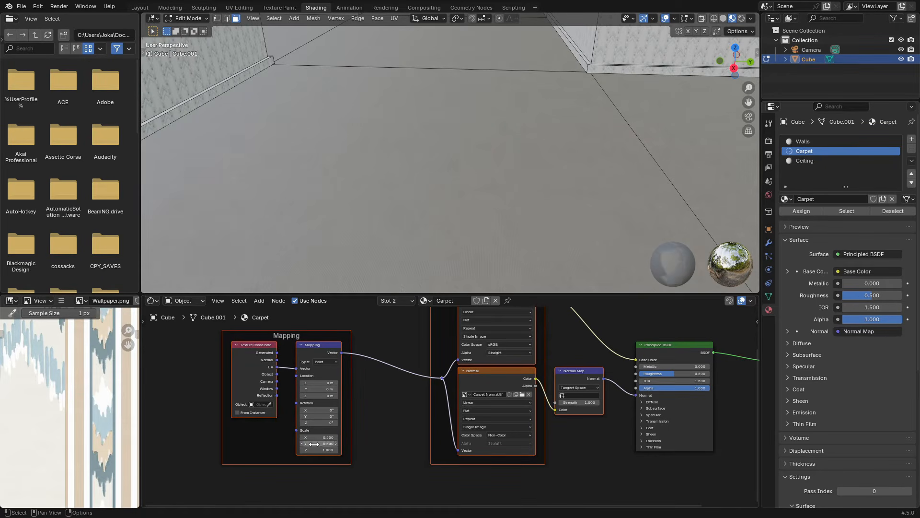
pyautogui.click(322, 449)
pyautogui.write('.5')
pyautogui.press('Return')
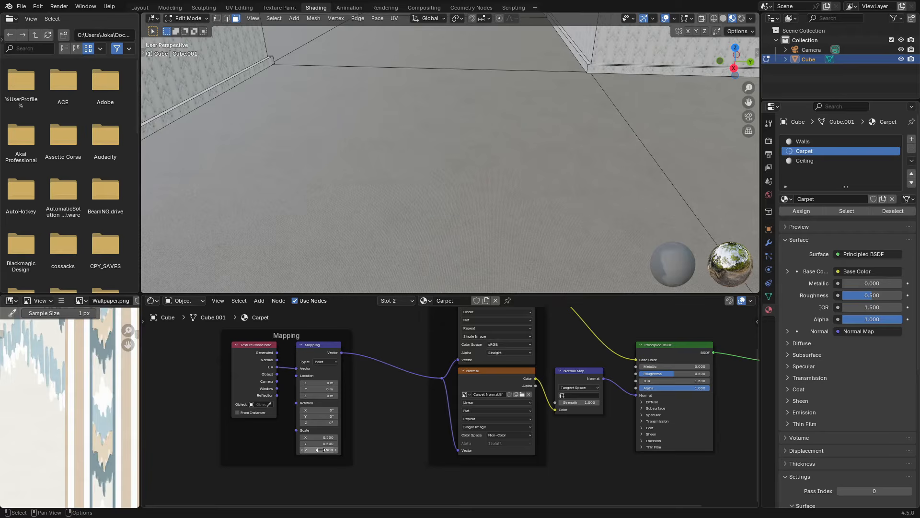
# Step: Reduce the Carpet mapping scale to 0.1 on X and Y
pyautogui.scroll(-3, 397, 271)
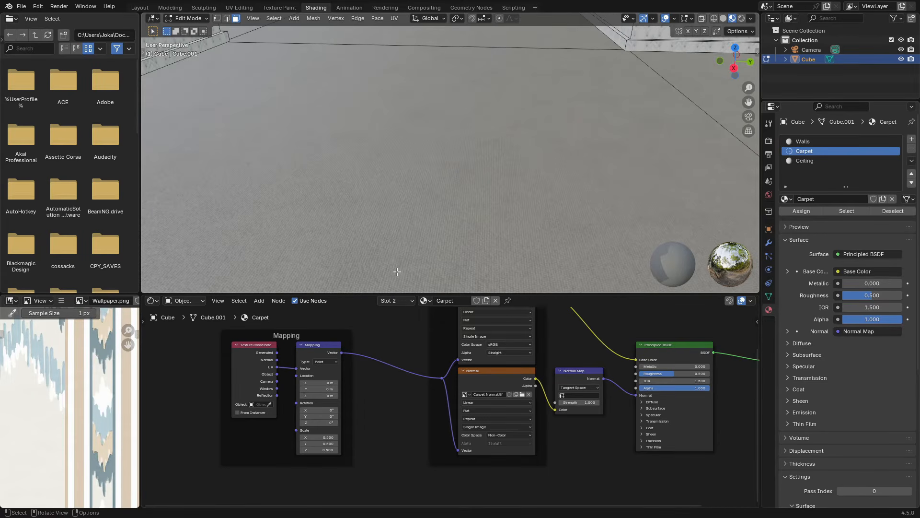
pyautogui.click(319, 437)
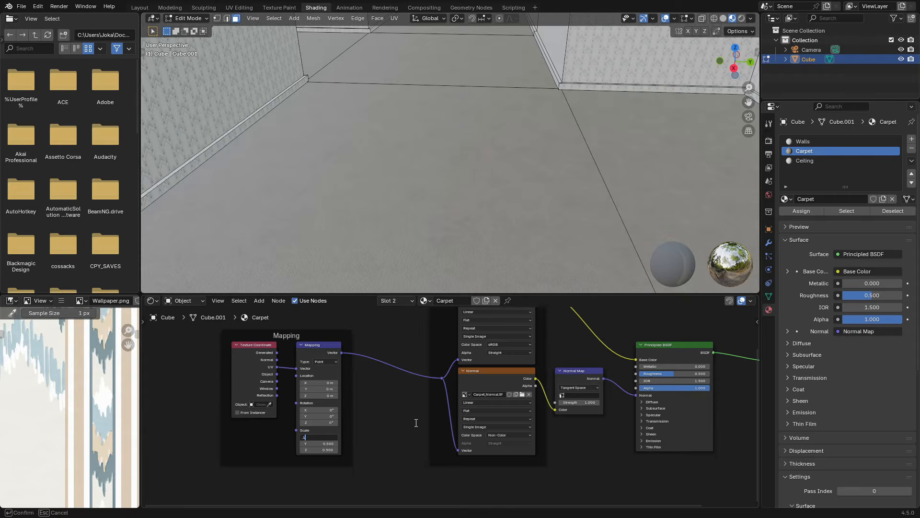
pyautogui.write('.1')
pyautogui.press('Return')
pyautogui.click(316, 444)
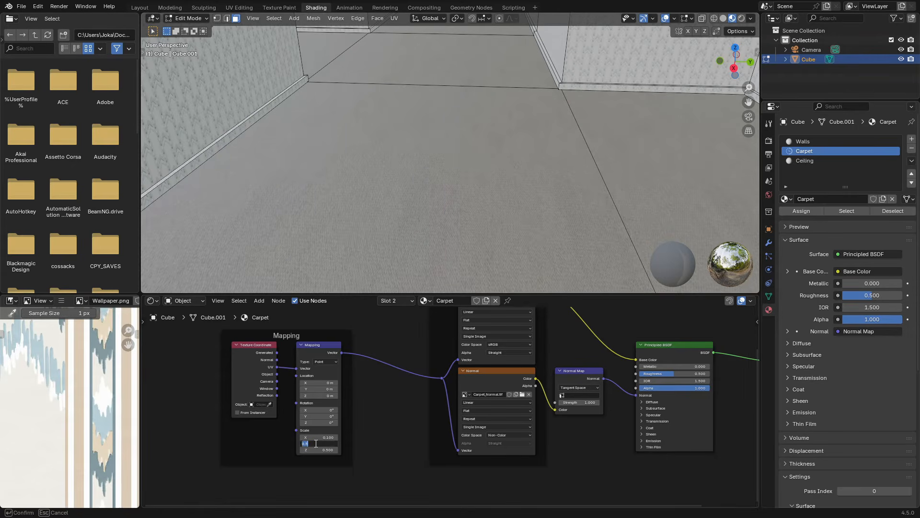
pyautogui.write('.1')
pyautogui.press('Return')
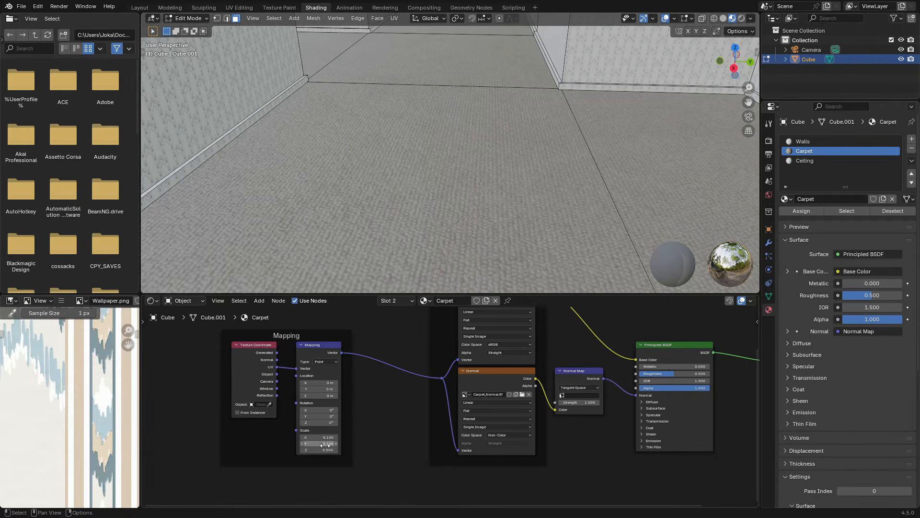
# Step: Set the Carpet material's mapping scale to 0.3 on all three axes
pyautogui.click(318, 436)
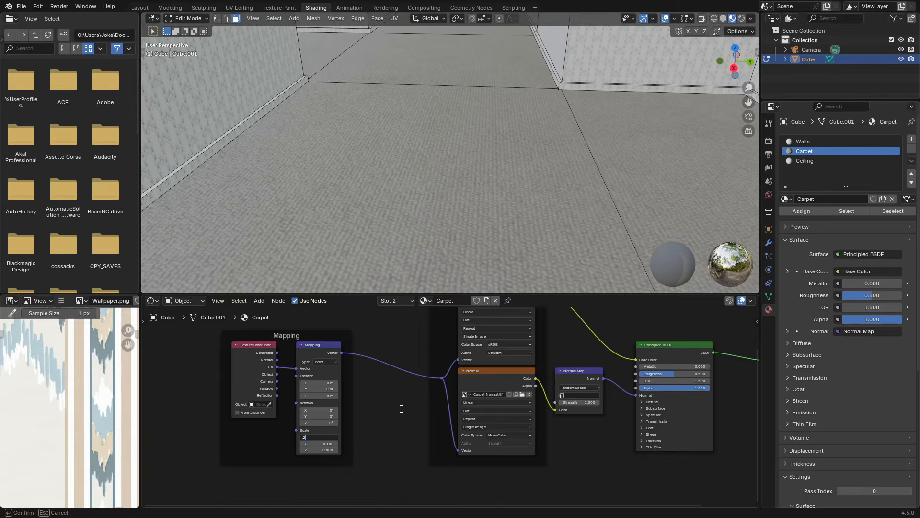
pyautogui.write('.3')
pyautogui.press('Return')
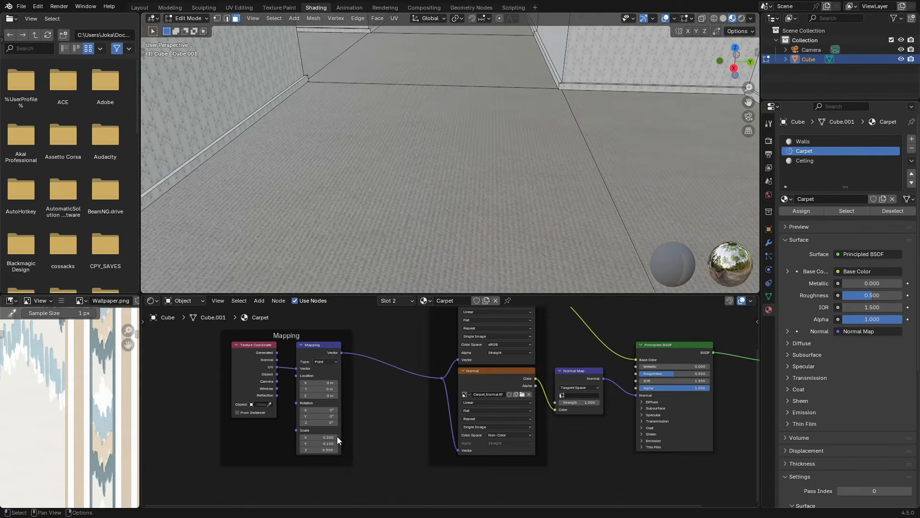
pyautogui.click(325, 443)
pyautogui.write('.3')
pyautogui.press('Return')
pyautogui.moveTo(503, 122); pyautogui.dragTo(378, 232, button='middle')
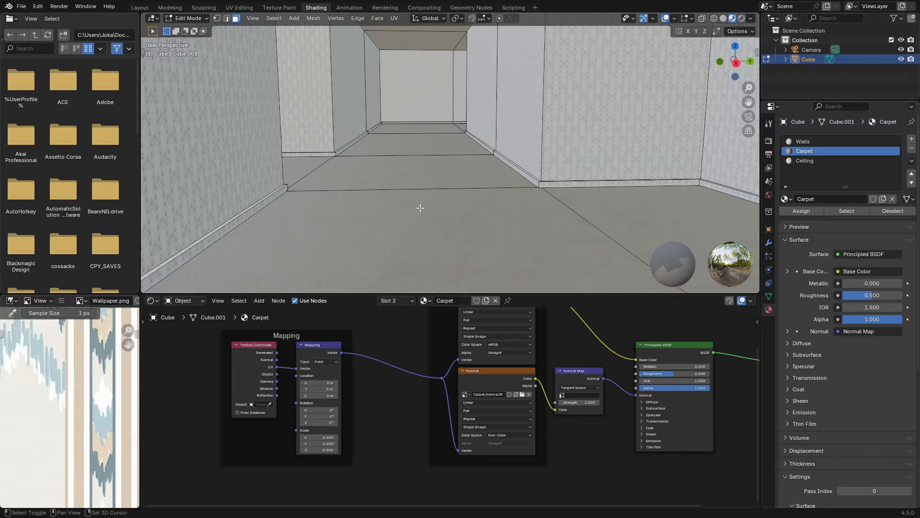
pyautogui.keyDown('shift'); pyautogui.moveTo(421, 207); pyautogui.dragTo(422, 246, button='middle'); pyautogui.keyUp('shift')
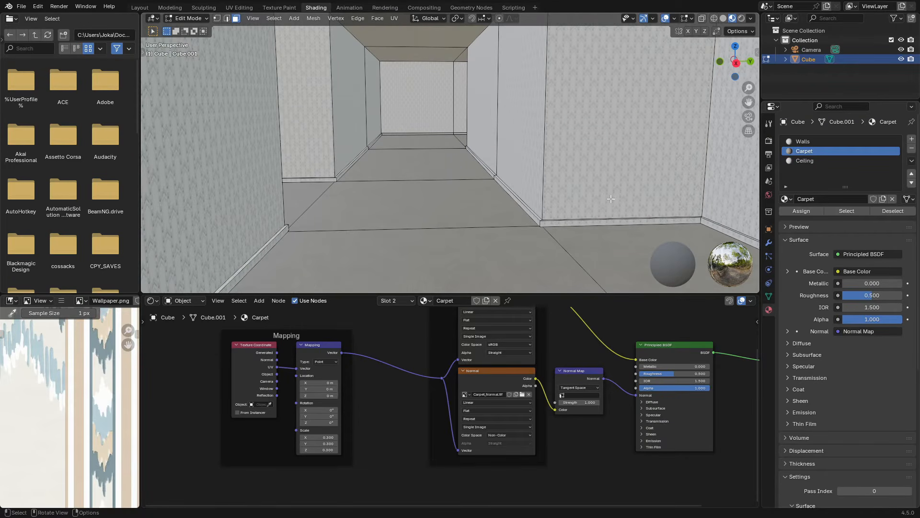
# Step: Load Ceiling_Roughness.tif, Ceiling_Normal.tif, Ceiling_Metallic.tif and Ceiling_Albedo.tif into the Ceiling material's shader with Node Wrangler's Principled Texture Setup
pyautogui.click(823, 160)
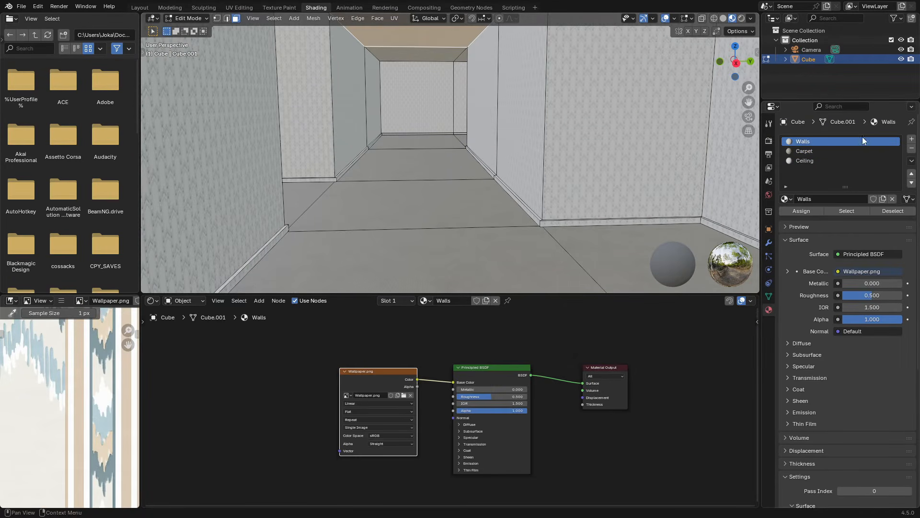
pyautogui.click(407, 385)
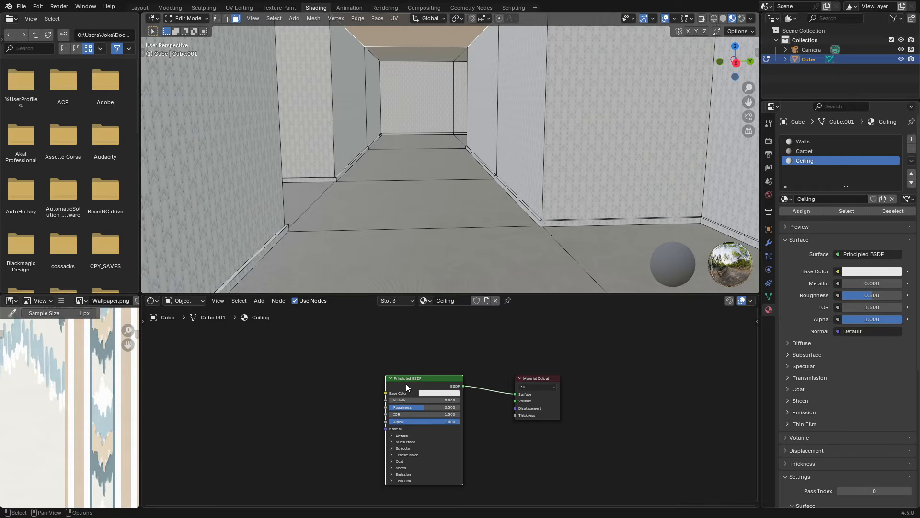
pyautogui.hotkey('ctrl', 'shift', 't')
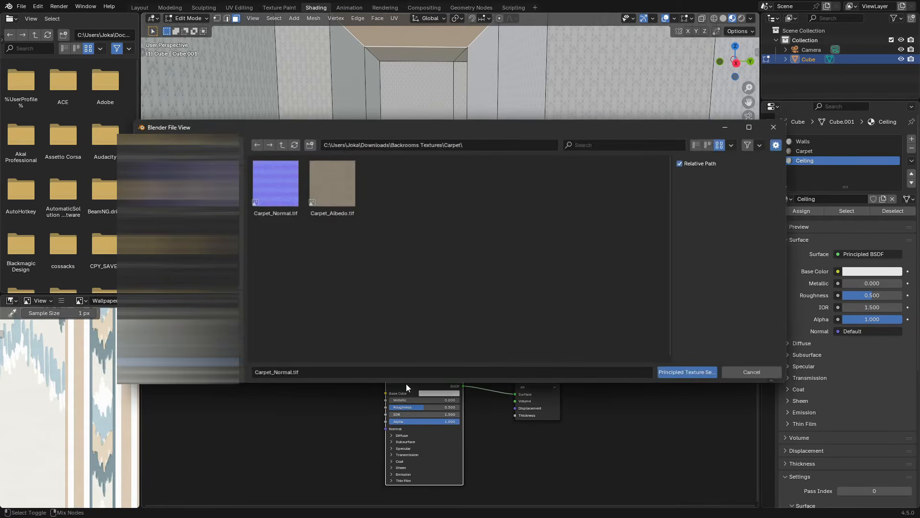
pyautogui.click(767, 377)
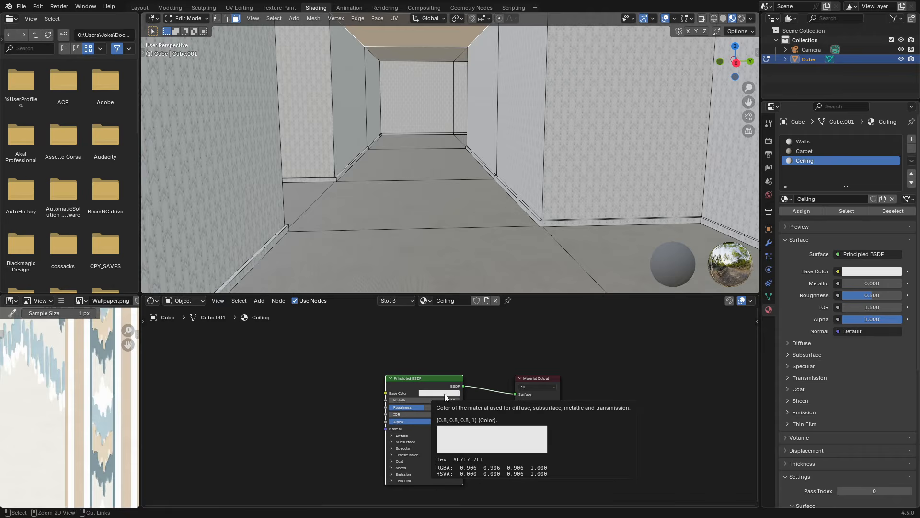
pyautogui.hotkey('ctrl', 'shift', 't')
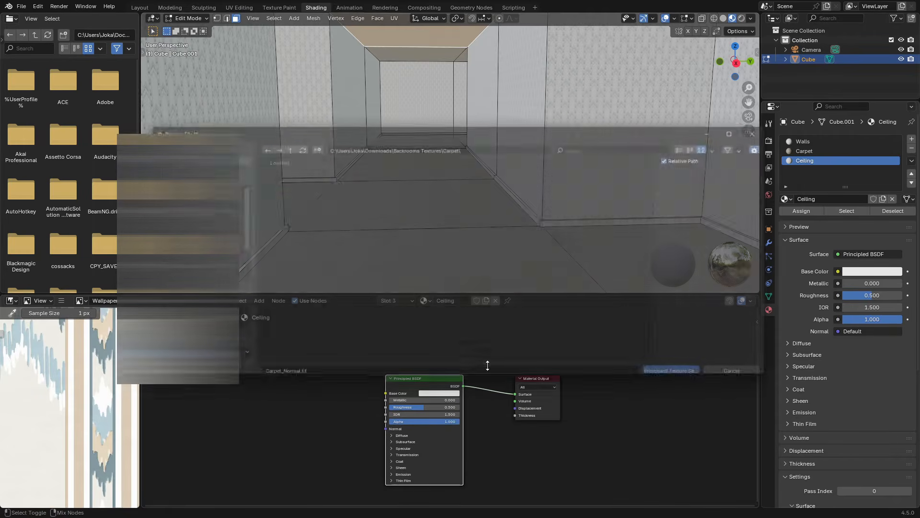
pyautogui.click(279, 144)
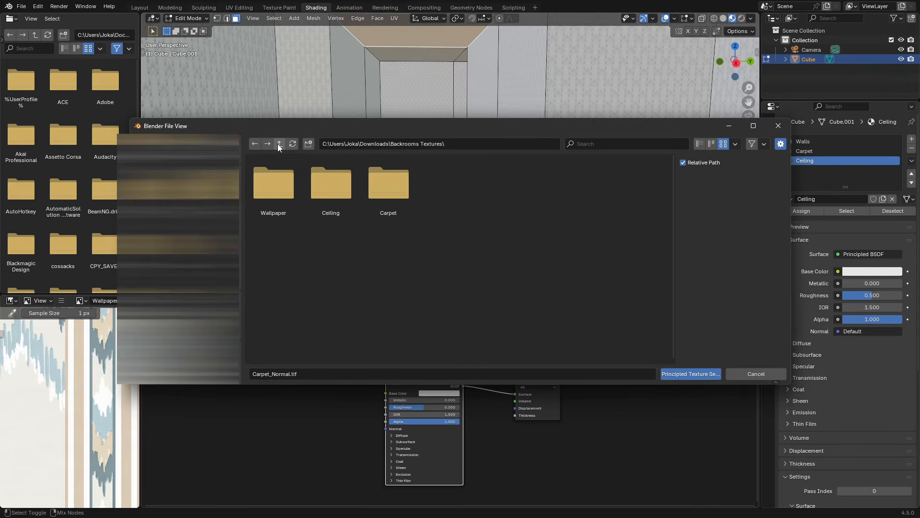
pyautogui.click(343, 187)
pyautogui.moveTo(586, 269); pyautogui.dragTo(285, 173)
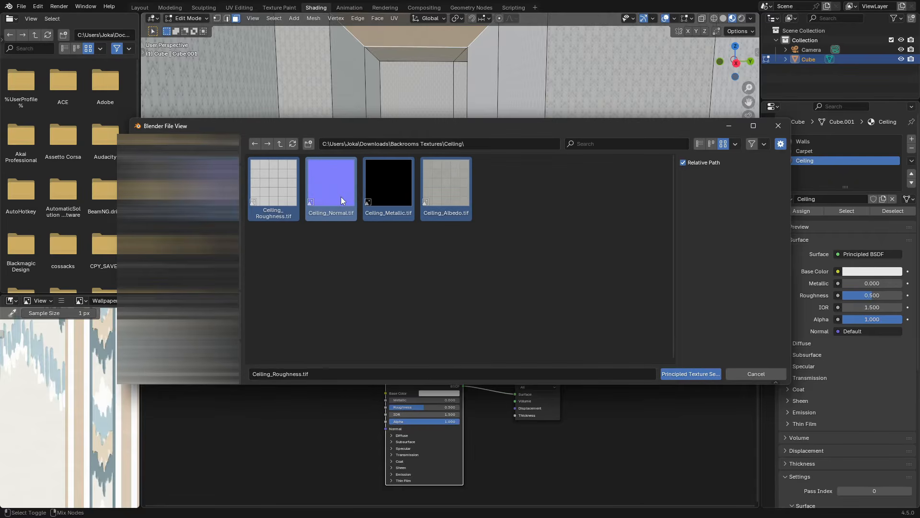
pyautogui.click(693, 374)
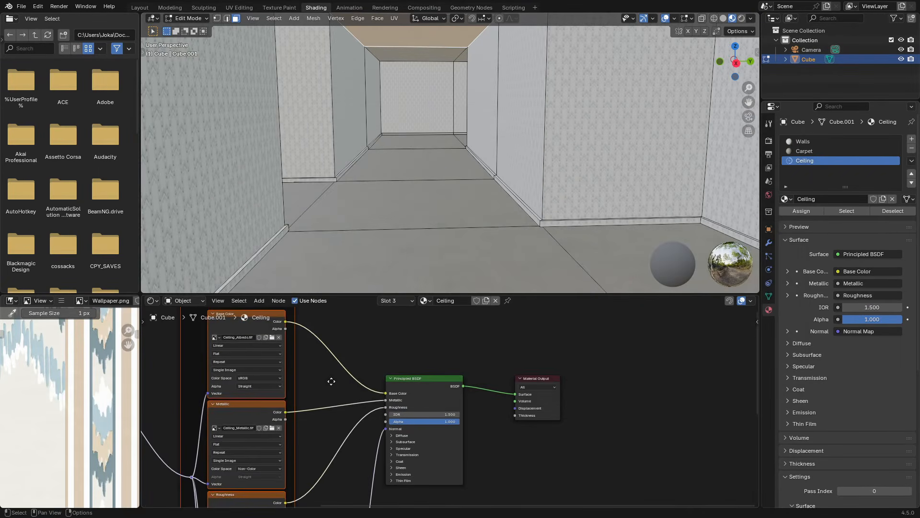
pyautogui.scroll(-1, 494, 395)
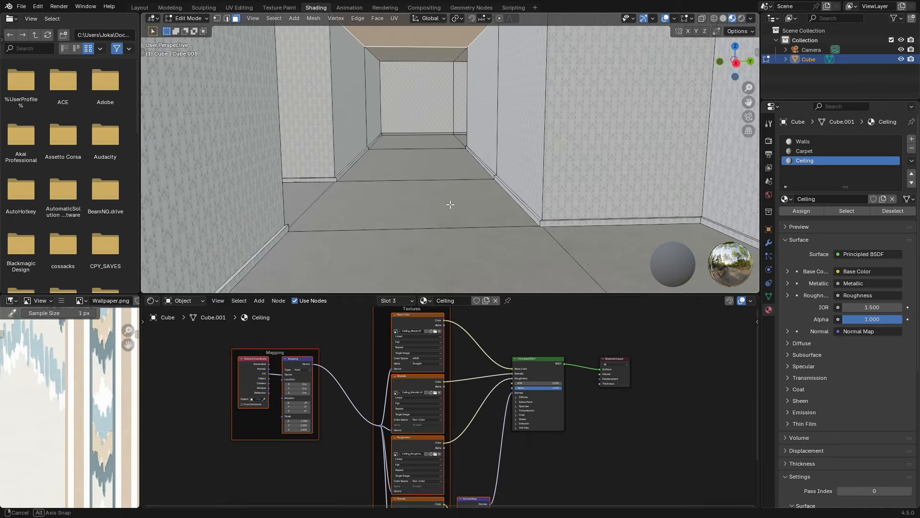
# Step: Back in the Layout workspace, select all ceiling faces of the rooms and corridors in the top view and assign the Ceiling material to them
pyautogui.moveTo(448, 206)
pyautogui.mouseDown(button='middle')
pyautogui.moveTo(431, 177)
pyautogui.moveTo(449, 211)
pyautogui.mouseUp(button='middle')
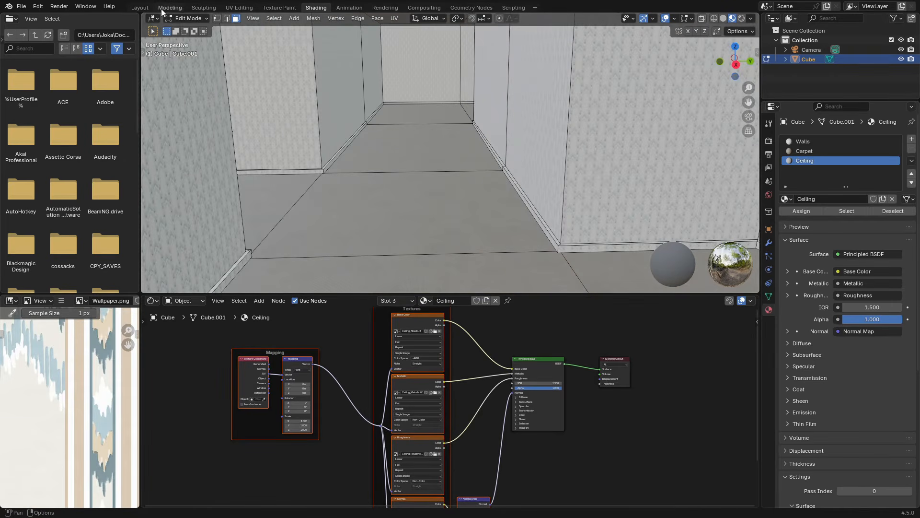
pyautogui.click(139, 7)
pyautogui.click(735, 47)
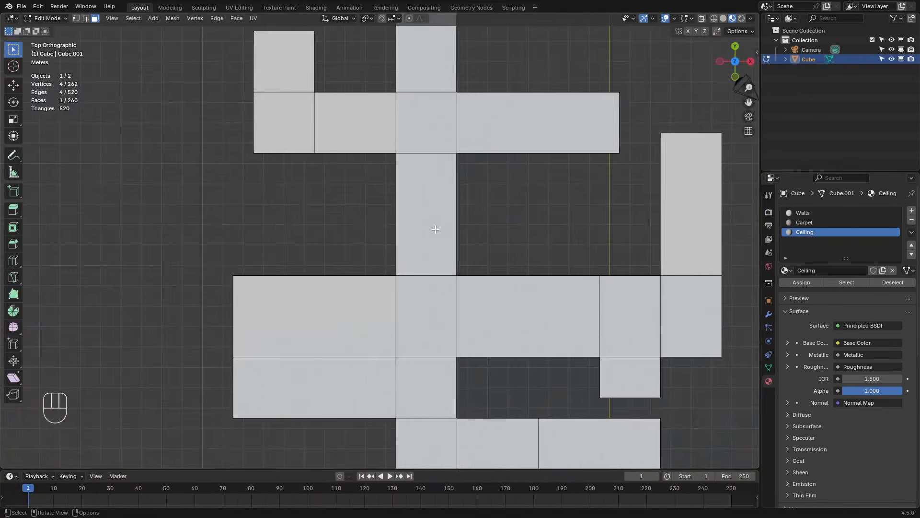
pyautogui.scroll(-5, 438, 387)
pyautogui.click(438, 388)
pyautogui.keyDown('shift'); pyautogui.click(481, 342); pyautogui.keyUp('shift')
pyautogui.keyDown('shift'); pyautogui.click(439, 342); pyautogui.keyUp('shift')
pyautogui.keyDown('shift'); pyautogui.click(403, 341); pyautogui.keyUp('shift')
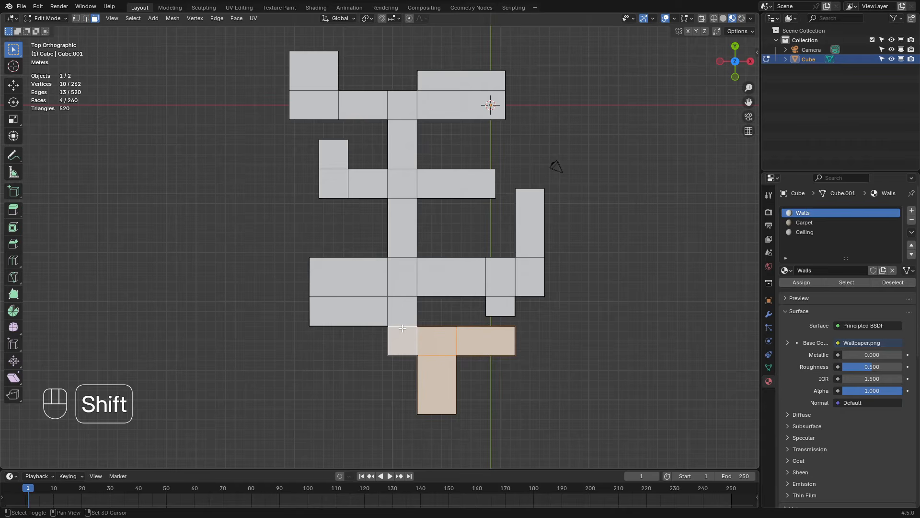
pyautogui.keyDown('shift'); pyautogui.click(403, 313); pyautogui.keyUp('shift')
pyautogui.keyDown('shift'); pyautogui.click(362, 311); pyautogui.keyUp('shift')
pyautogui.keyDown('shift'); pyautogui.click(361, 279); pyautogui.keyUp('shift')
pyautogui.keyDown('shift'); pyautogui.click(402, 278); pyautogui.keyUp('shift')
pyautogui.keyDown('shift'); pyautogui.click(503, 280); pyautogui.keyUp('shift')
pyautogui.keyDown('shift'); pyautogui.click(500, 306); pyautogui.keyUp('shift')
pyautogui.keyDown('shift'); pyautogui.click(453, 278); pyautogui.keyUp('shift')
pyautogui.keyDown('shift'); pyautogui.click(529, 278); pyautogui.keyUp('shift')
pyautogui.keyDown('shift'); pyautogui.click(530, 228); pyautogui.keyUp('shift')
pyautogui.keyDown('shift'); pyautogui.moveTo(530, 223); pyautogui.dragTo(570, 281, button='middle'); pyautogui.keyUp('shift')
pyautogui.keyDown('shift'); pyautogui.click(442, 286); pyautogui.keyUp('shift')
pyautogui.keyDown('shift'); pyautogui.click(489, 241); pyautogui.keyUp('shift')
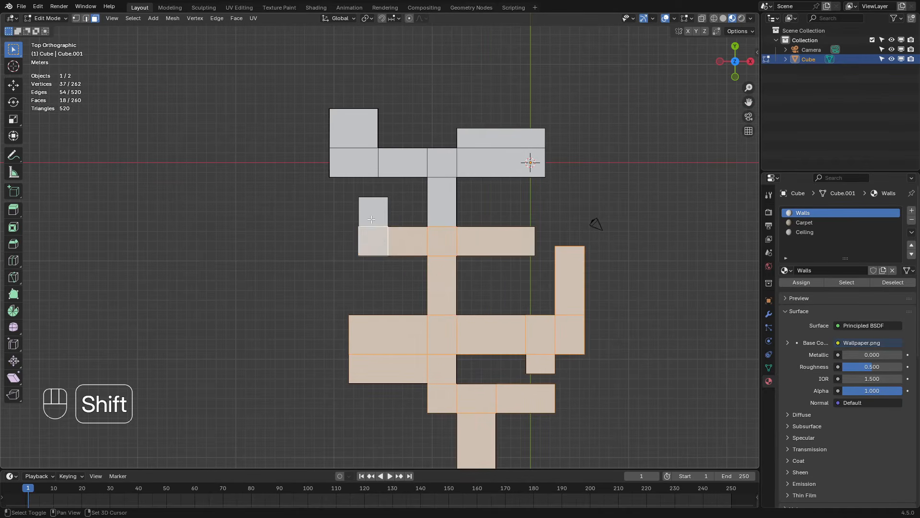
pyautogui.click(833, 232)
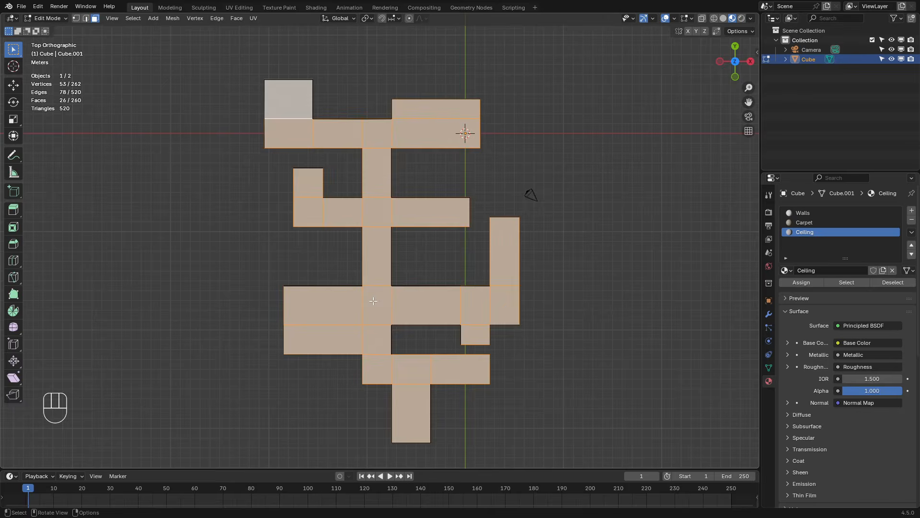
# Step: Examine the size of the tile pattern on the ceiling faces up close and across the whole layout
pyautogui.moveTo(331, 240); pyautogui.dragTo(355, 158, button='middle')
pyautogui.scroll(8, 360, 258)
pyautogui.scroll(3, 378, 258)
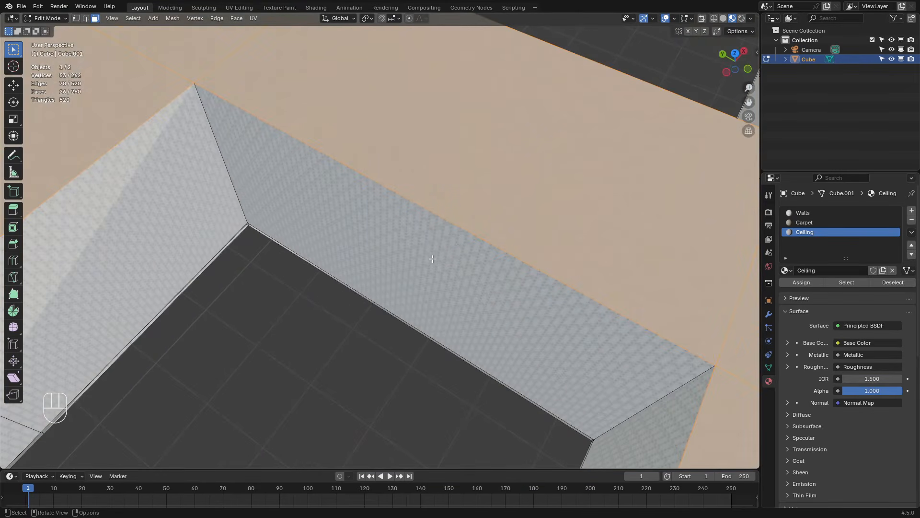
pyautogui.keyDown('shift'); pyautogui.moveTo(434, 259); pyautogui.dragTo(387, 362, button='middle'); pyautogui.keyUp('shift')
pyautogui.scroll(3, 384, 363)
pyautogui.scroll(2, 385, 362)
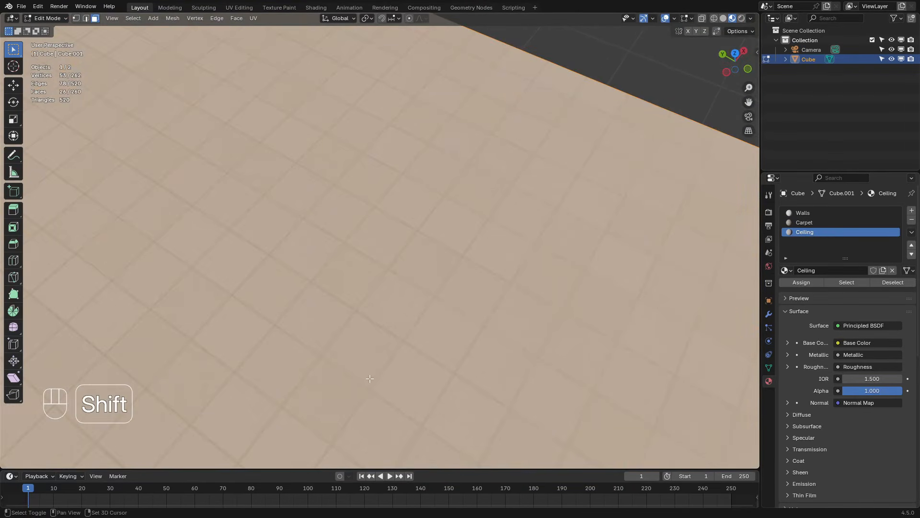
pyautogui.scroll(-2, 389, 379)
pyautogui.scroll(-7, 428, 389)
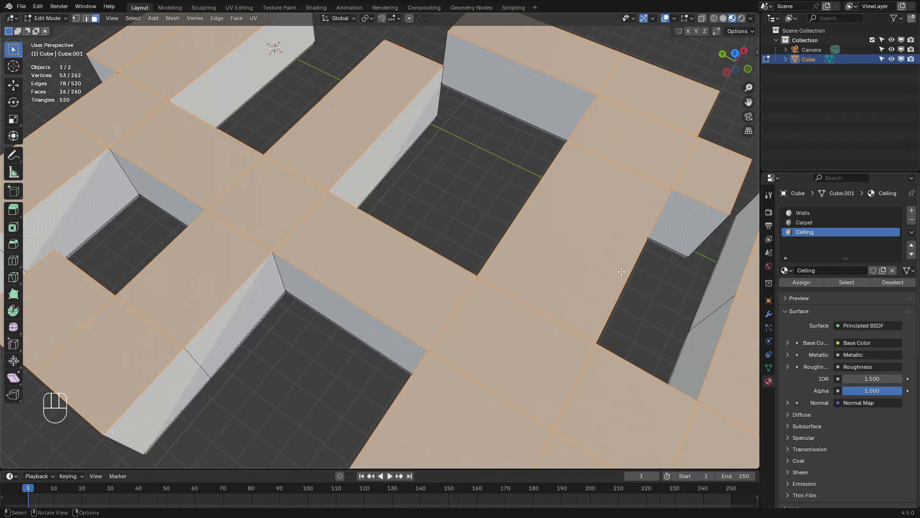
# Step: UV unwrap the selected ceiling faces with Cube Projection at a cube size of 0.750
pyautogui.press('u')
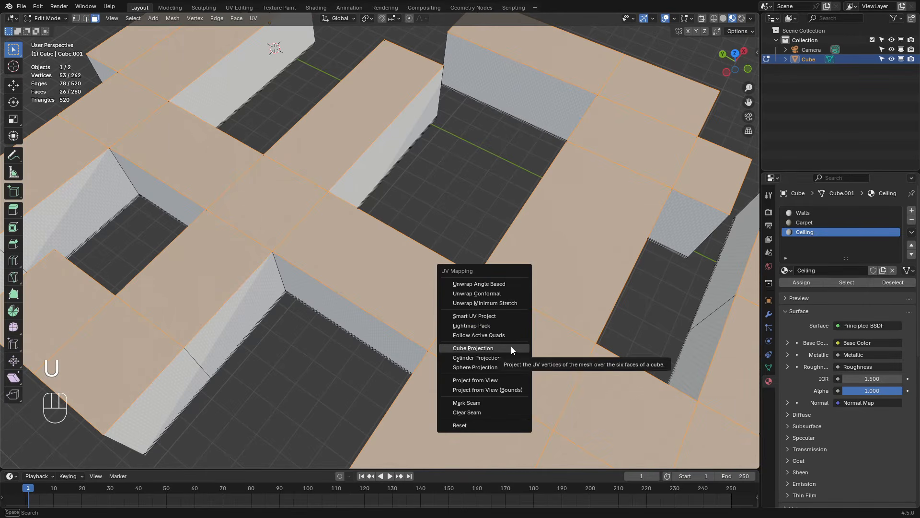
pyautogui.click(512, 346)
pyautogui.moveTo(418, 312); pyautogui.dragTo(126, 424, button='middle')
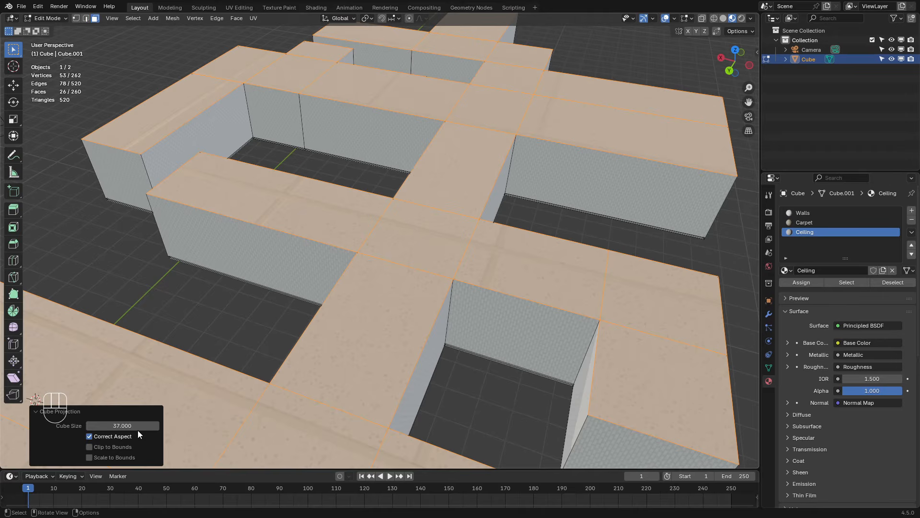
pyautogui.click(139, 426)
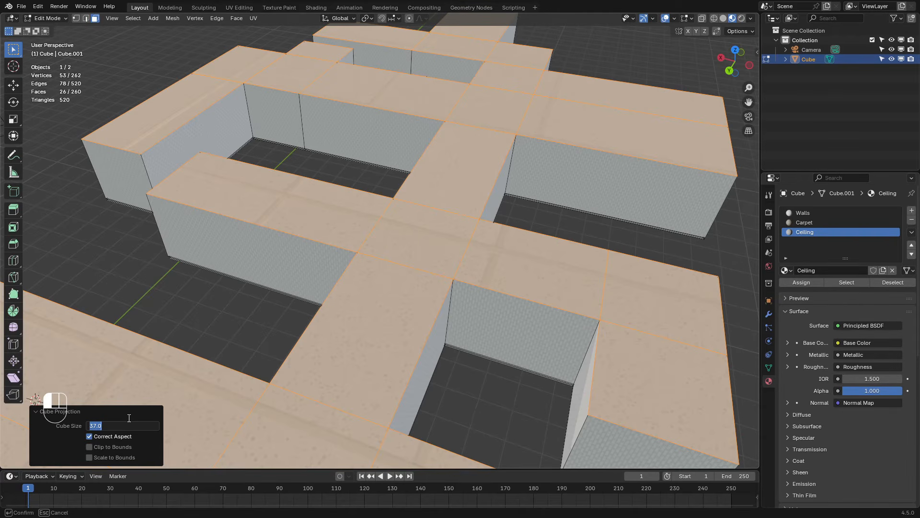
pyautogui.press('Return')
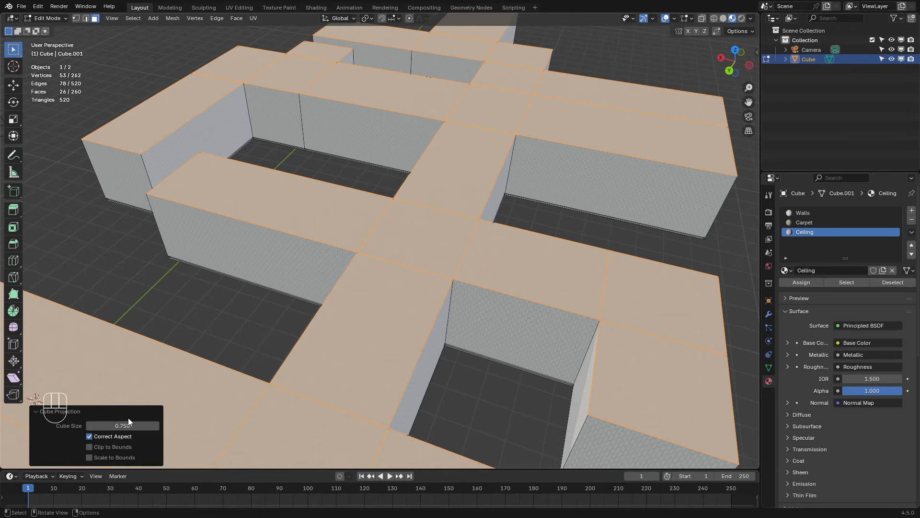
# Step: Examine the ceiling's tile pattern up close and compare it with the Ceiling_Albedo.tif image in the Shading workspace
pyautogui.scroll(6, 528, 359)
pyautogui.keyDown('shift'); pyautogui.moveTo(549, 365); pyautogui.dragTo(468, 240, button='middle'); pyautogui.keyUp('shift')
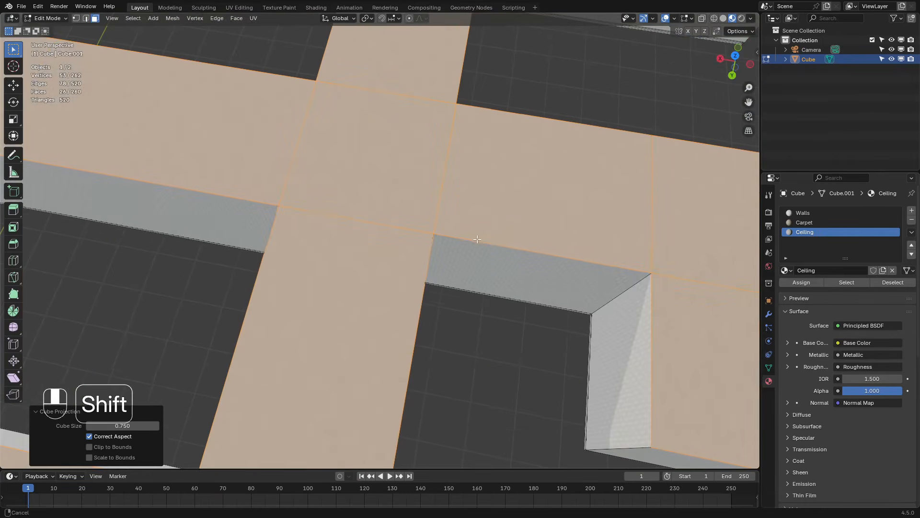
pyautogui.scroll(3, 465, 239)
pyautogui.click(316, 8)
pyautogui.scroll(5, 292, 465)
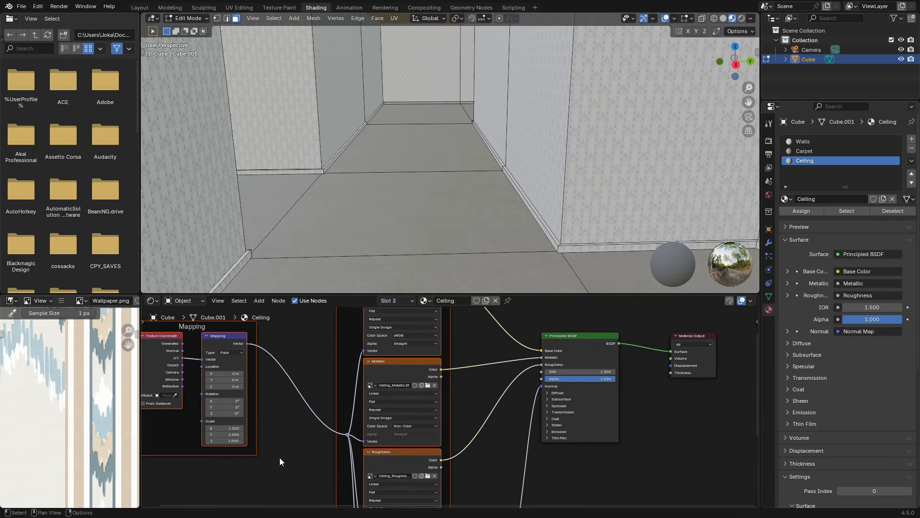
pyautogui.moveTo(279, 457); pyautogui.dragTo(423, 457, button='middle')
pyautogui.moveTo(429, 416); pyautogui.dragTo(404, 514, button='middle')
pyautogui.click(531, 376)
pyautogui.scroll(-4, 57, 398)
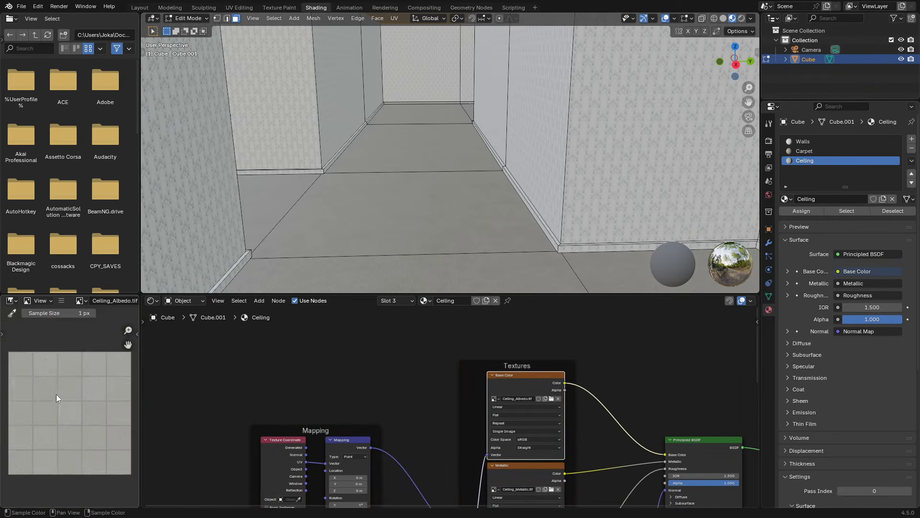
# Step: Edit the X scale in the Ceiling material's Mapping node
pyautogui.scroll(3, 410, 455)
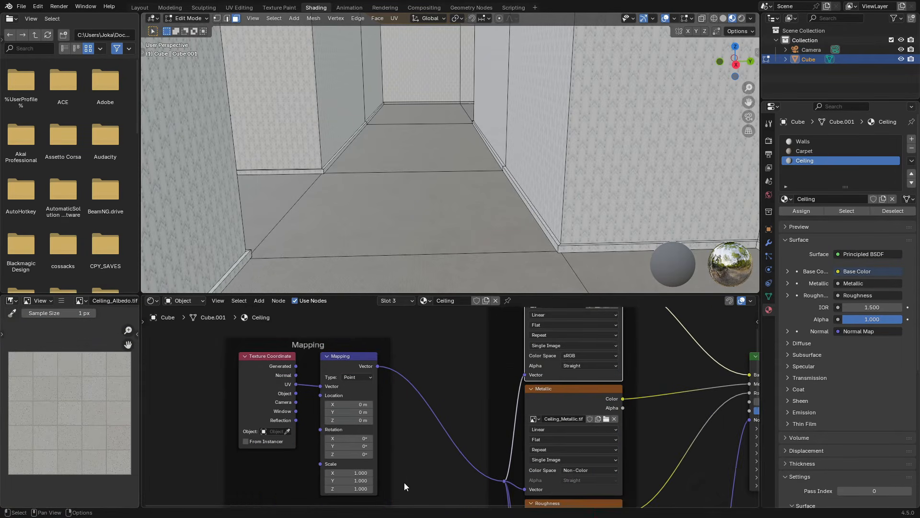
pyautogui.moveTo(406, 476); pyautogui.dragTo(433, 459, button='middle')
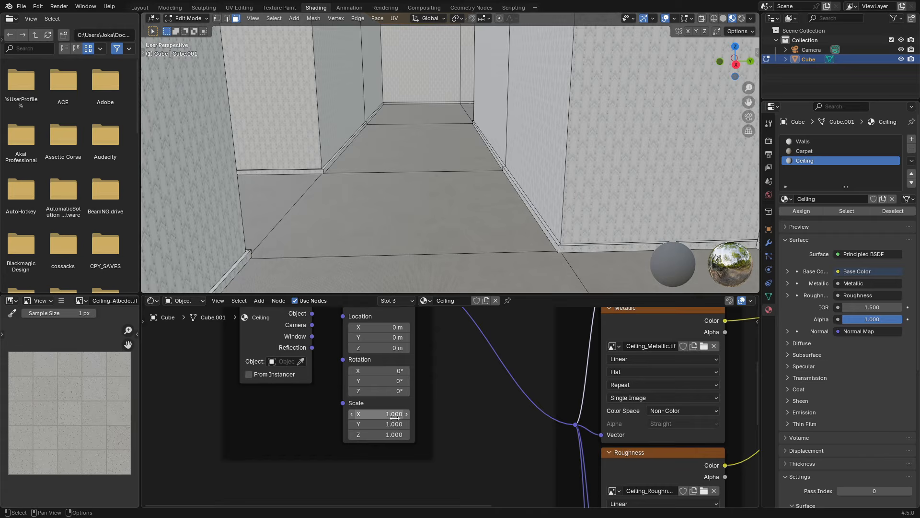
pyautogui.click(380, 412)
pyautogui.press('Return')
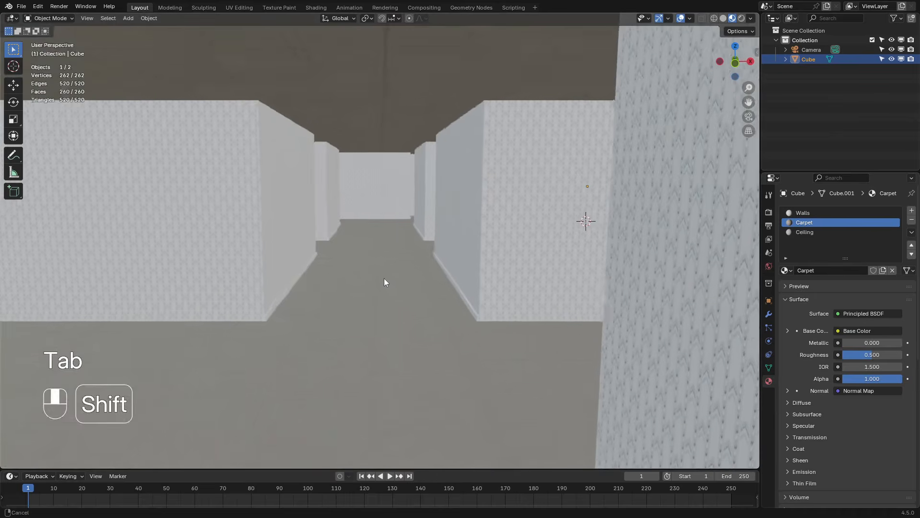
# Step: Rename the rooms-and-corridors object Cube as Backrooms
pyautogui.moveTo(384, 278); pyautogui.dragTo(384, 280, button='middle')
pyautogui.doubleClick(809, 60)
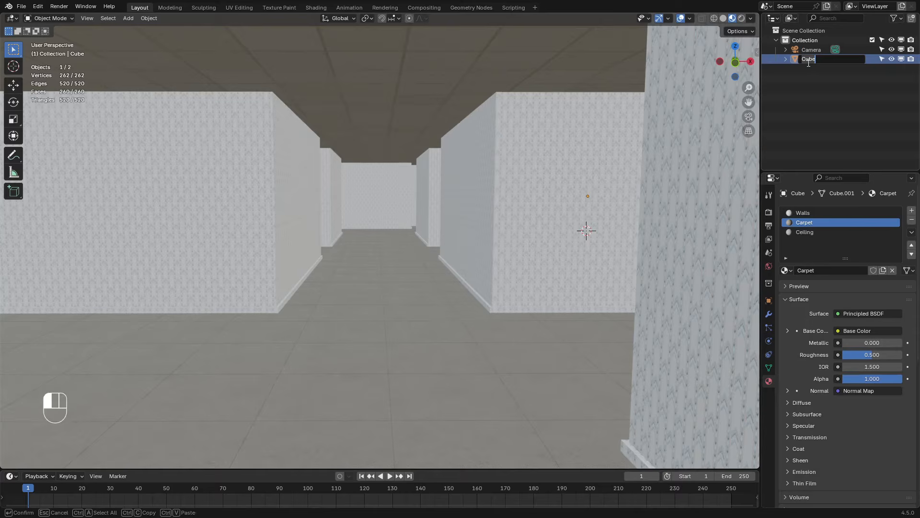
pyautogui.write('Backrooms')
pyautogui.press('Return')
pyautogui.moveTo(313, 192); pyautogui.dragTo(315, 202, button='middle')
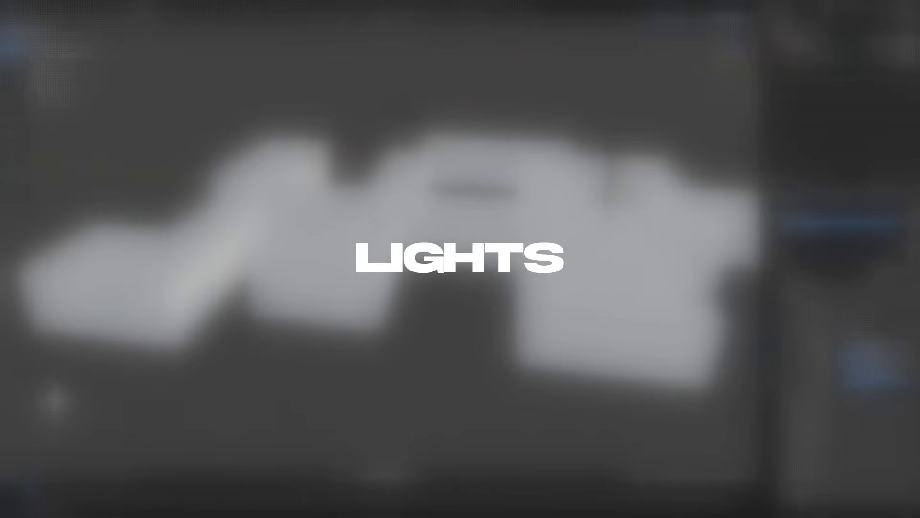
# Step: Add a plane mesh and set its size to 0.75 m
pyautogui.hotkey('shift', 'a')
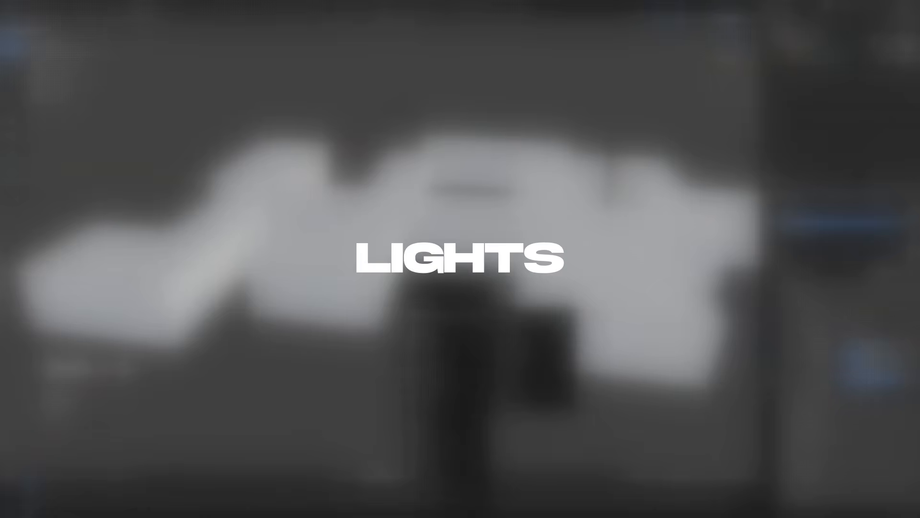
pyautogui.hotkey('shift', 'a')
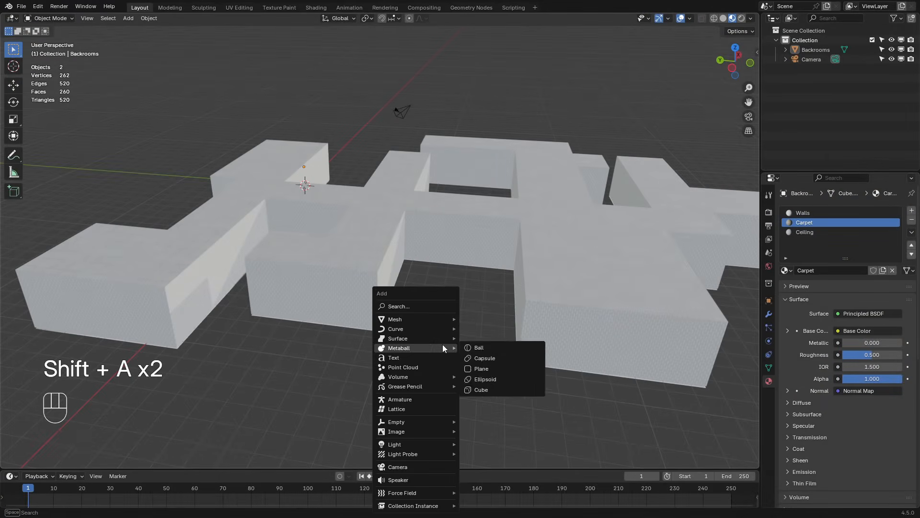
pyautogui.moveTo(417, 319)
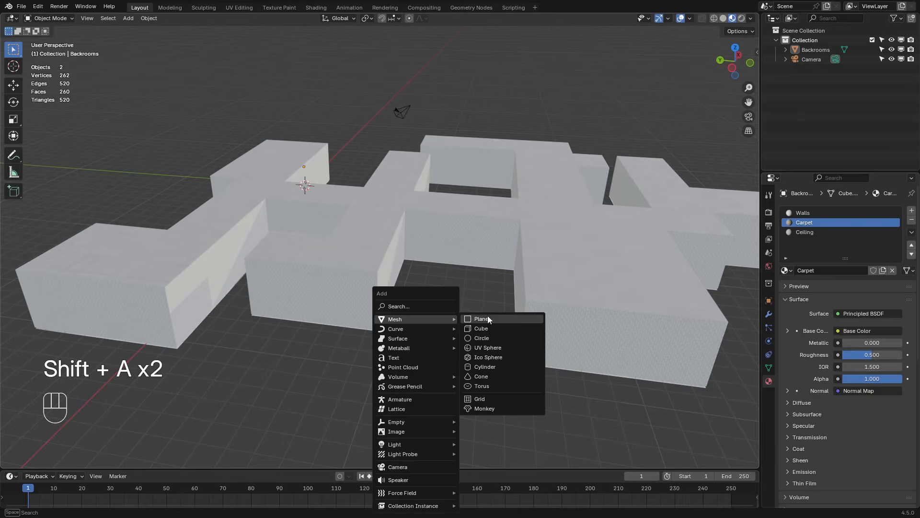
pyautogui.click(486, 317)
pyautogui.moveTo(472, 337); pyautogui.dragTo(506, 295, button='middle')
pyautogui.scroll(7, 387, 318)
pyautogui.moveTo(387, 311); pyautogui.dragTo(399, 304, button='middle')
pyautogui.keyDown('shift'); pyautogui.moveTo(236, 338); pyautogui.dragTo(326, 336, button='middle'); pyautogui.keyUp('shift')
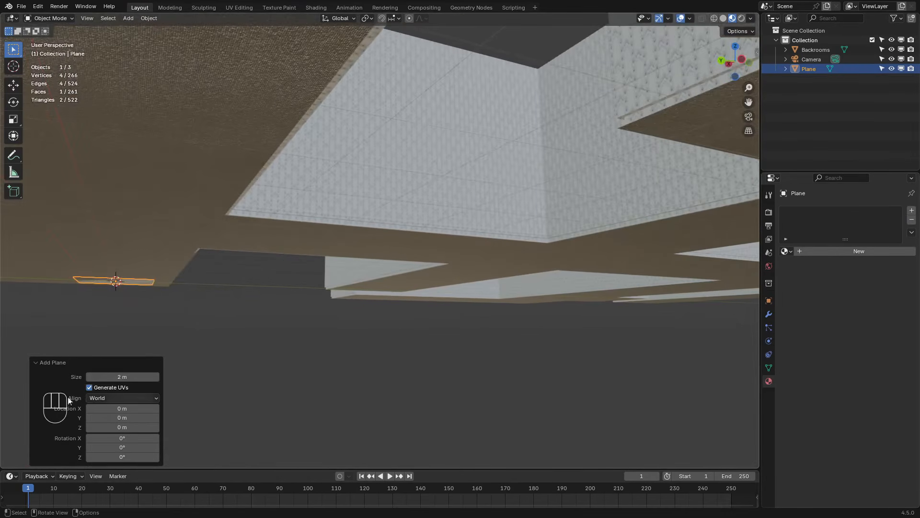
pyautogui.click(125, 377)
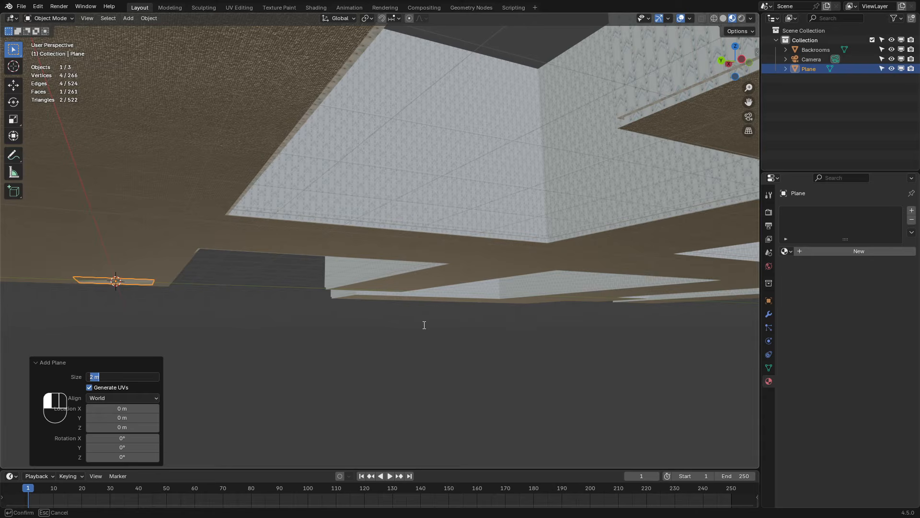
pyautogui.press('Return')
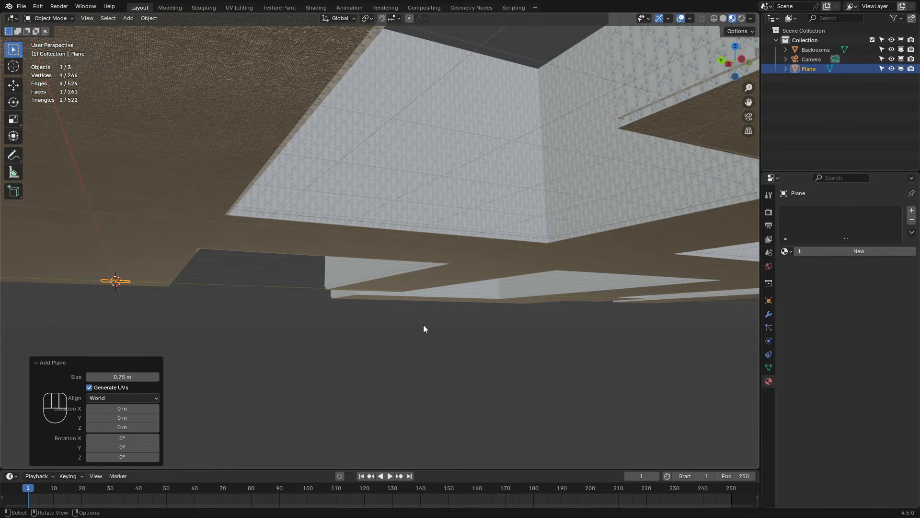
# Step: Move the plane away from the origin, about -3.8 m along Y, keeping it at its current height
pyautogui.keyDown('shift'); pyautogui.moveTo(424, 324); pyautogui.dragTo(380, 318, button='middle'); pyautogui.keyUp('shift')
pyautogui.scroll(2, 380, 320)
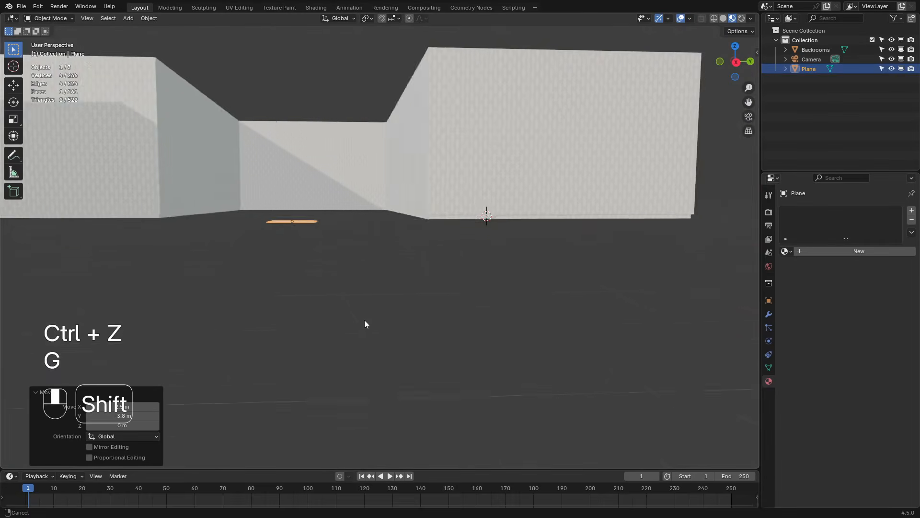
pyautogui.keyDown('shift'); pyautogui.moveTo(364, 321); pyautogui.dragTo(462, 364, button='middle'); pyautogui.keyUp('shift')
# Step: Enter Edit Mode on the plane and turn on the Face Orientation overlay
pyautogui.press('Tab')
pyautogui.scroll(3, 578, 361)
pyautogui.keyDown('shift'); pyautogui.moveTo(578, 360); pyautogui.dragTo(582, 328, button='middle'); pyautogui.keyUp('shift')
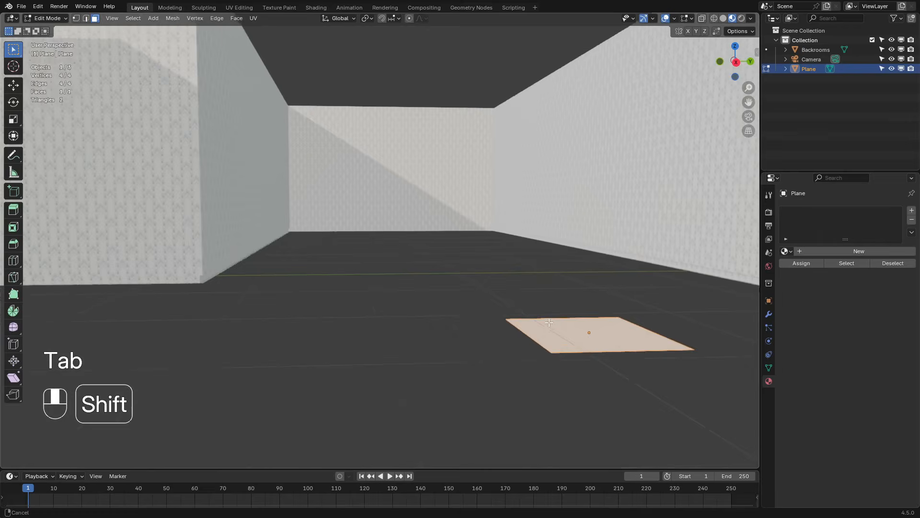
pyautogui.click(675, 18)
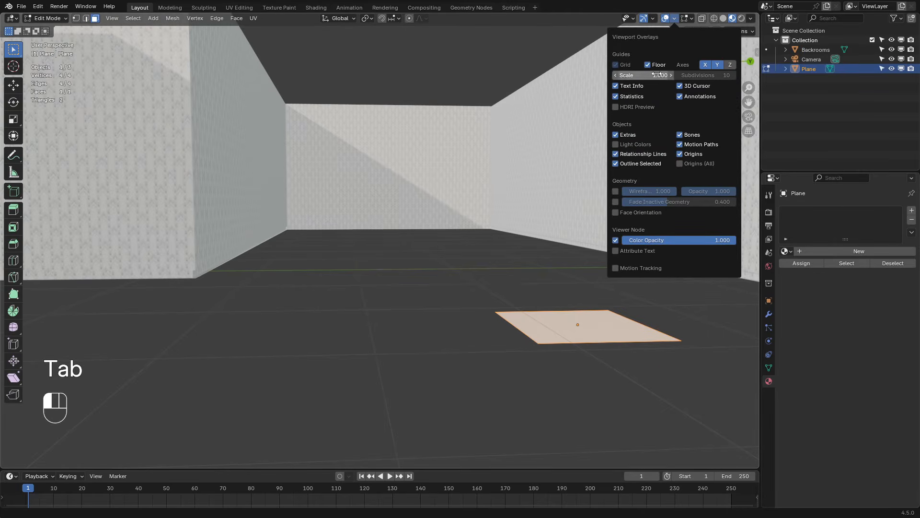
pyautogui.click(615, 212)
# Step: Flip the plane's normals to face downward and return to Object Mode with the Face Orientation overlay off
pyautogui.moveTo(551, 206); pyautogui.dragTo(513, 153, button='middle')
pyautogui.click(493, 127)
pyautogui.press('a')
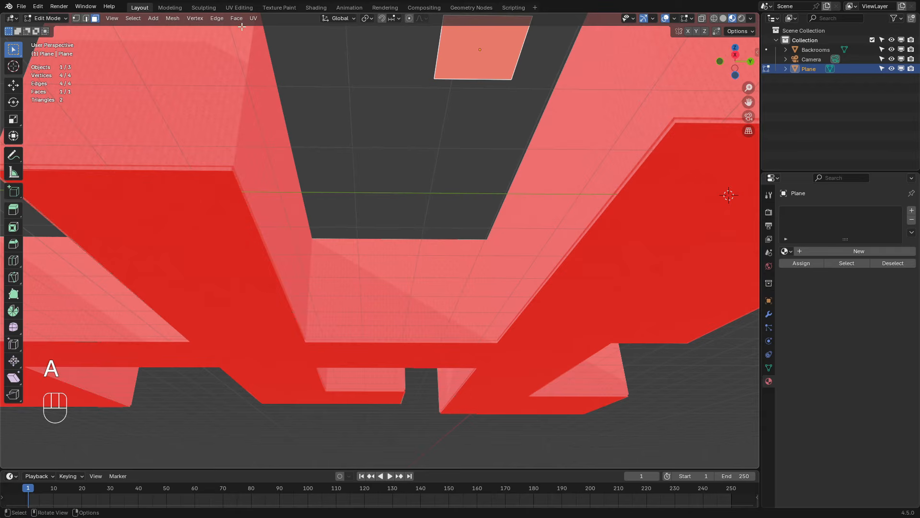
pyautogui.click(172, 18)
pyautogui.click(262, 177)
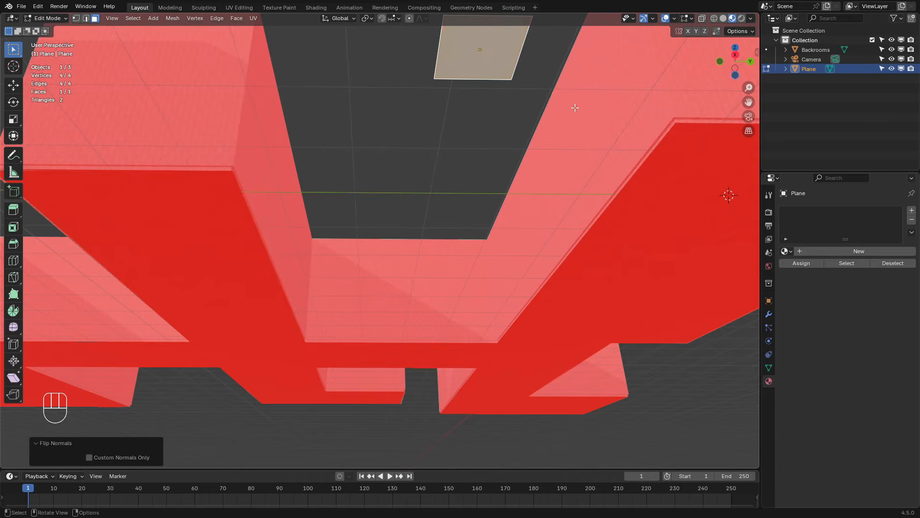
pyautogui.moveTo(262, 177); pyautogui.dragTo(436, 160, button='middle')
pyautogui.press('Tab')
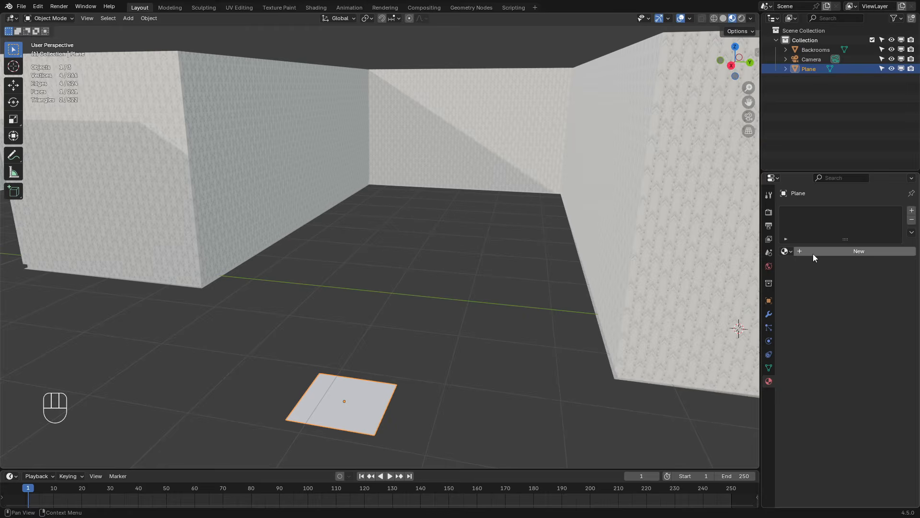
# Step: Create a new material named Light on the plane and set its surface shader to Emission
pyautogui.click(811, 251)
pyautogui.click(821, 252)
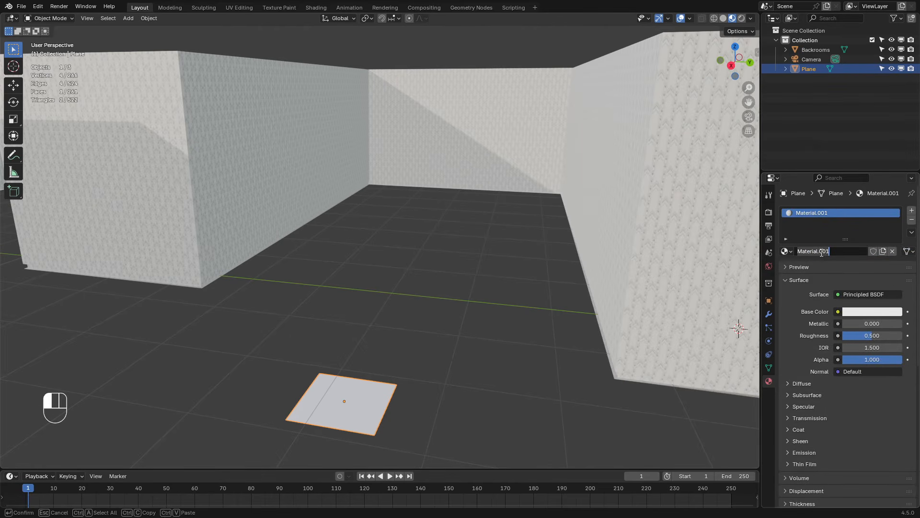
pyautogui.write('Light')
pyautogui.press('Return')
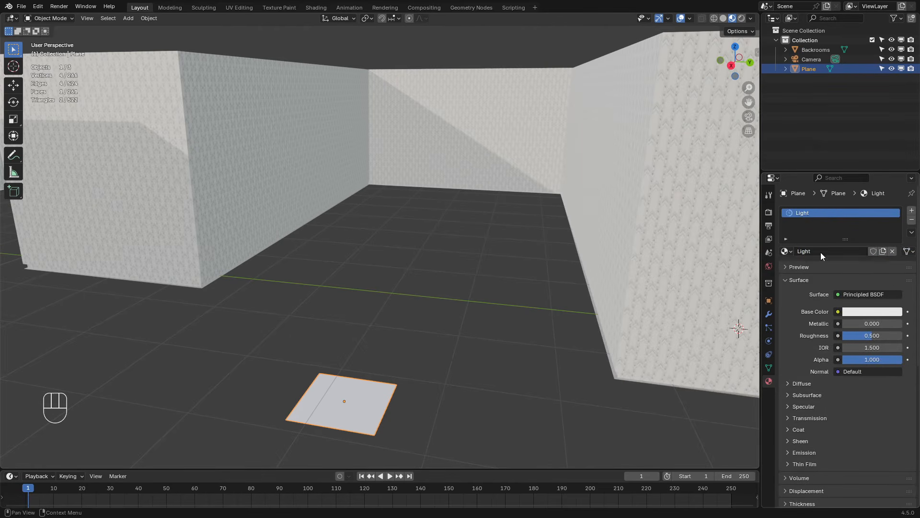
pyautogui.click(870, 295)
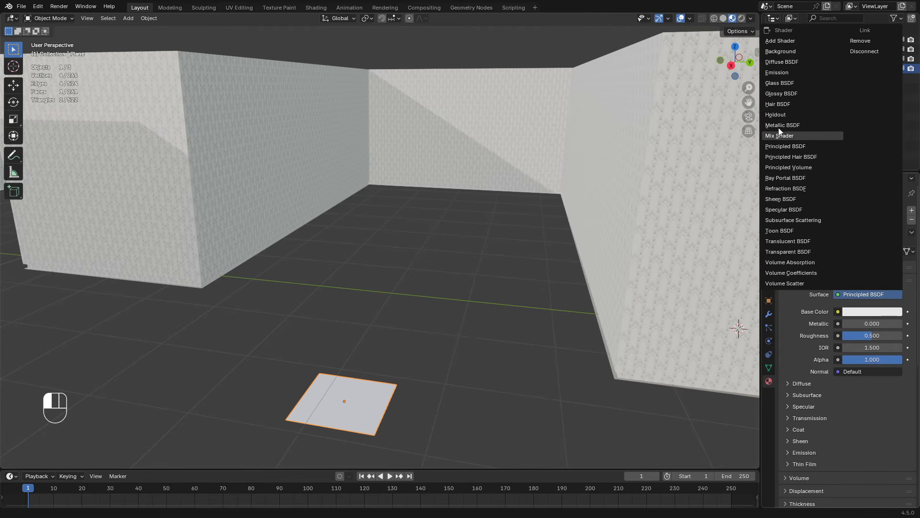
pyautogui.click(795, 72)
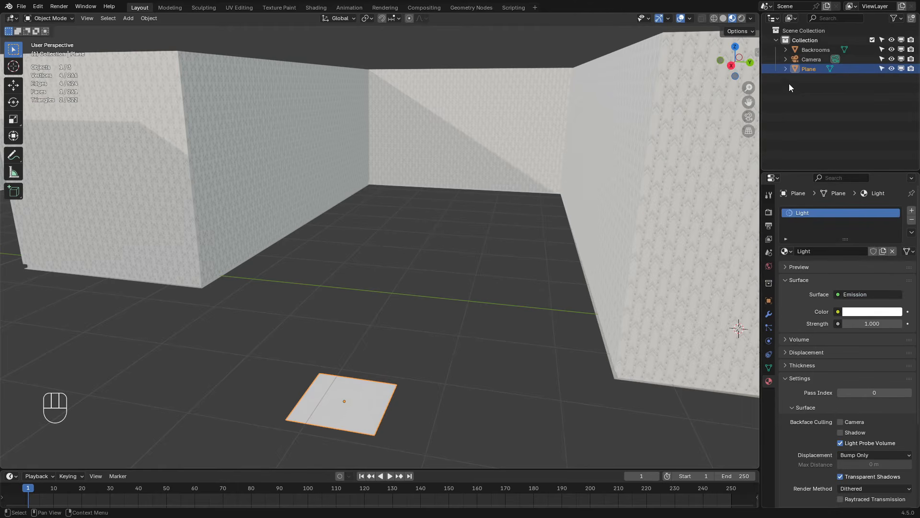
# Step: Set the scene's render engine to Cycles
pyautogui.click(769, 211)
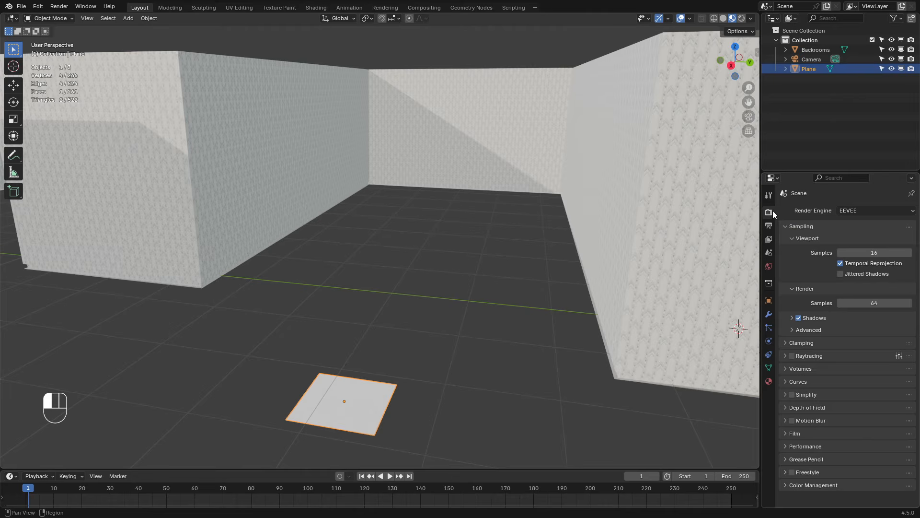
pyautogui.click(855, 209)
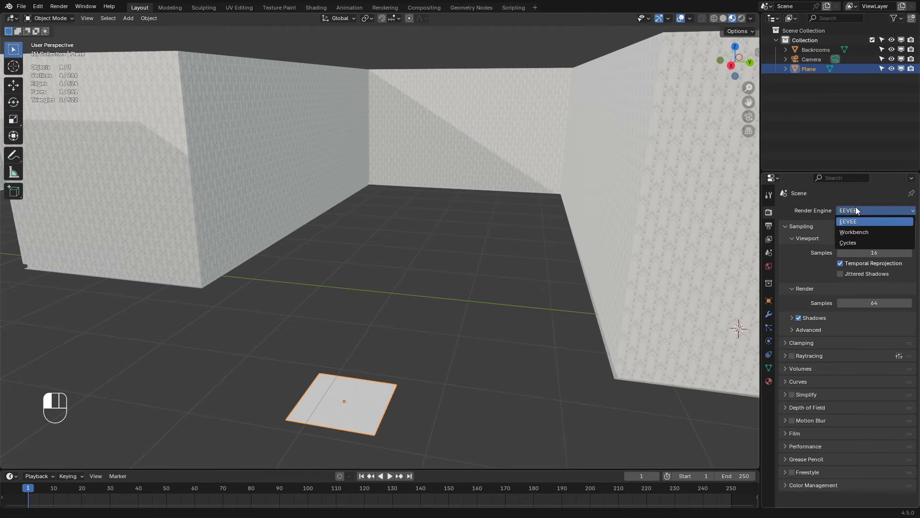
pyautogui.click(869, 242)
pyautogui.click(872, 234)
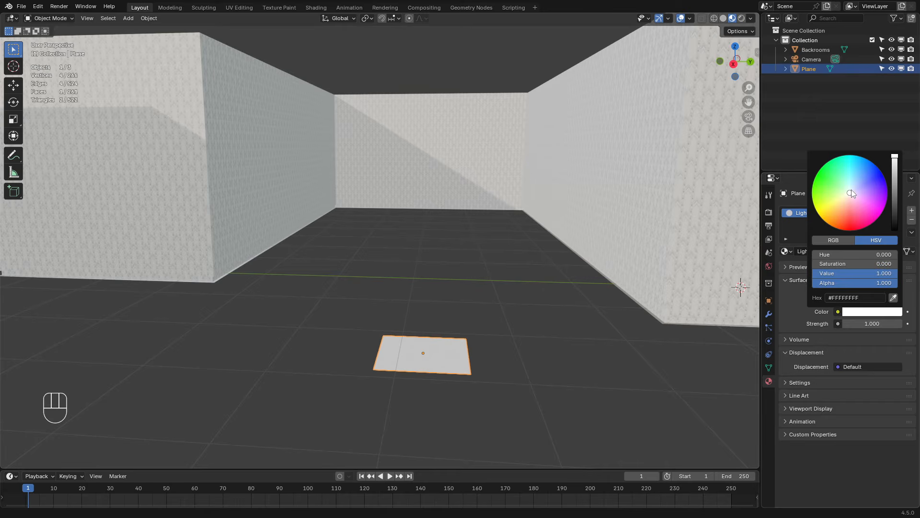
# Step: Try out pale and saturated yellow shades for the Light material's emission color
pyautogui.moveTo(850, 192); pyautogui.dragTo(842, 198)
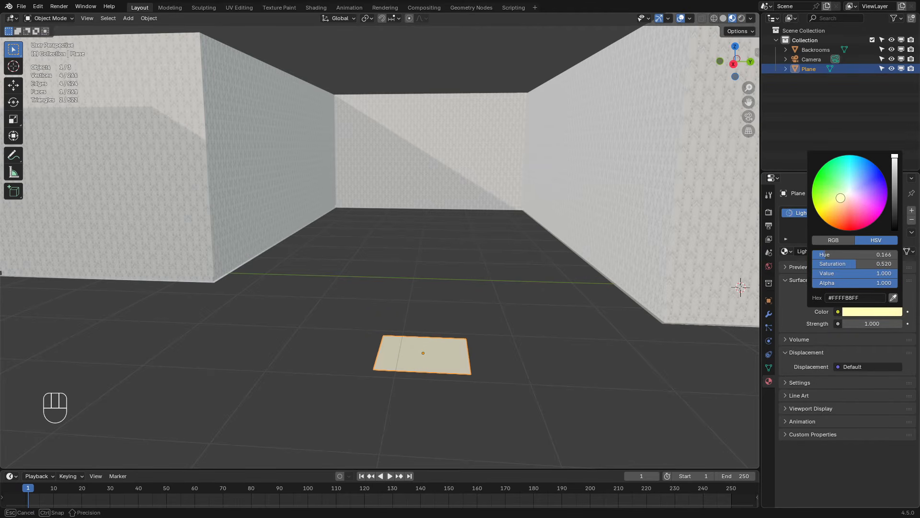
pyautogui.moveTo(843, 199); pyautogui.dragTo(819, 215)
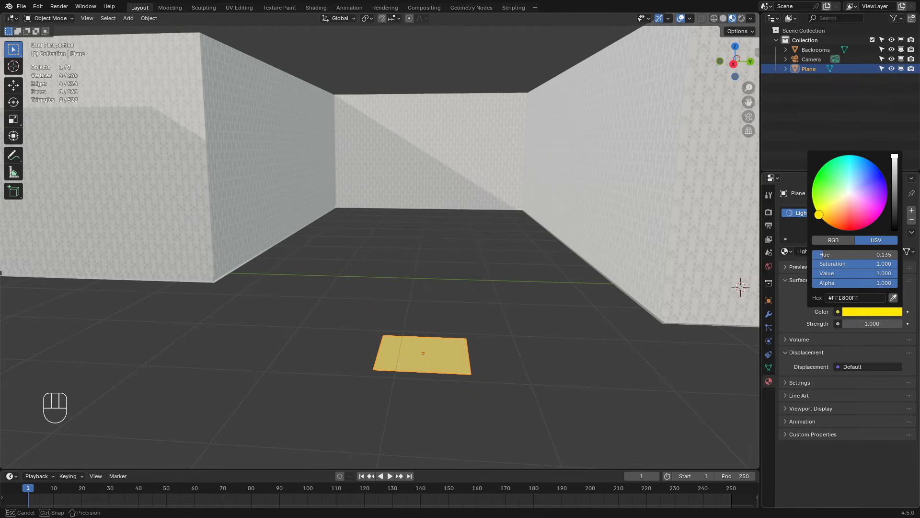
pyautogui.moveTo(820, 216); pyautogui.dragTo(838, 202)
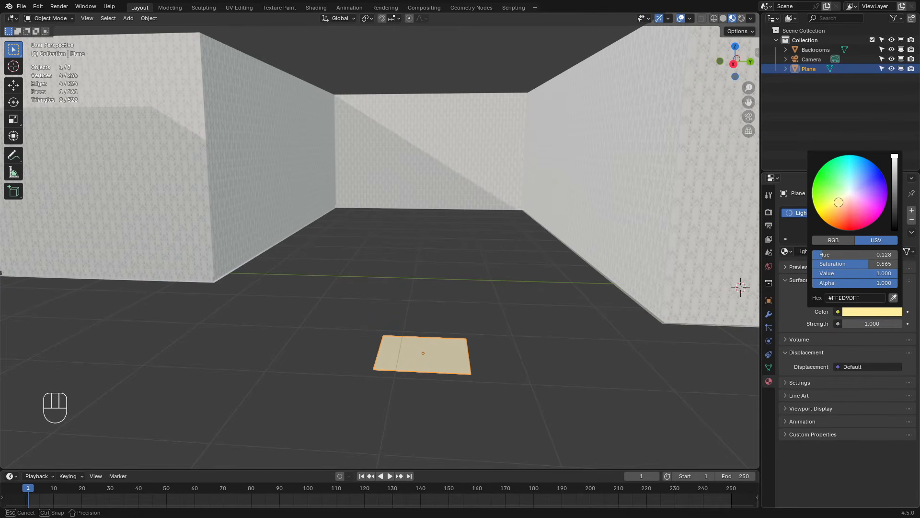
# Step: Set the Light material's emission color to hue 0.150 and saturation 0.500
pyautogui.doubleClick(855, 254)
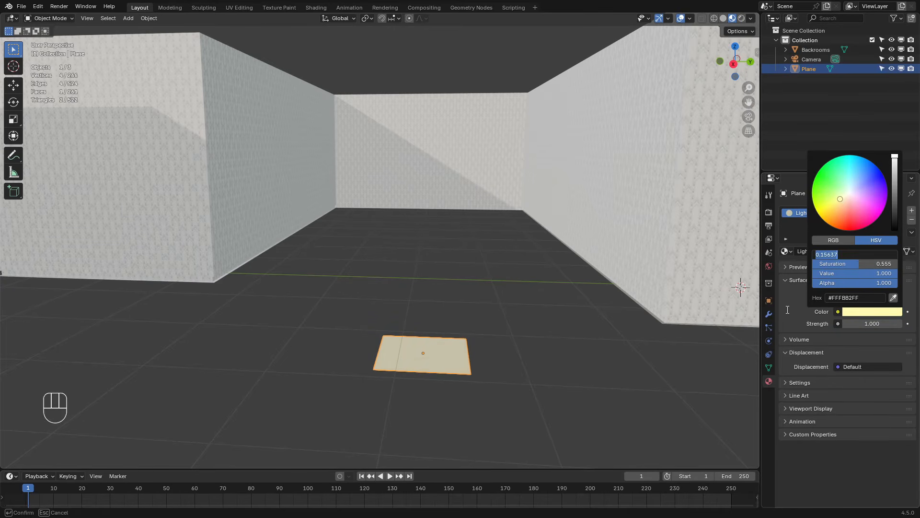
pyautogui.write('.15')
pyautogui.press('Return')
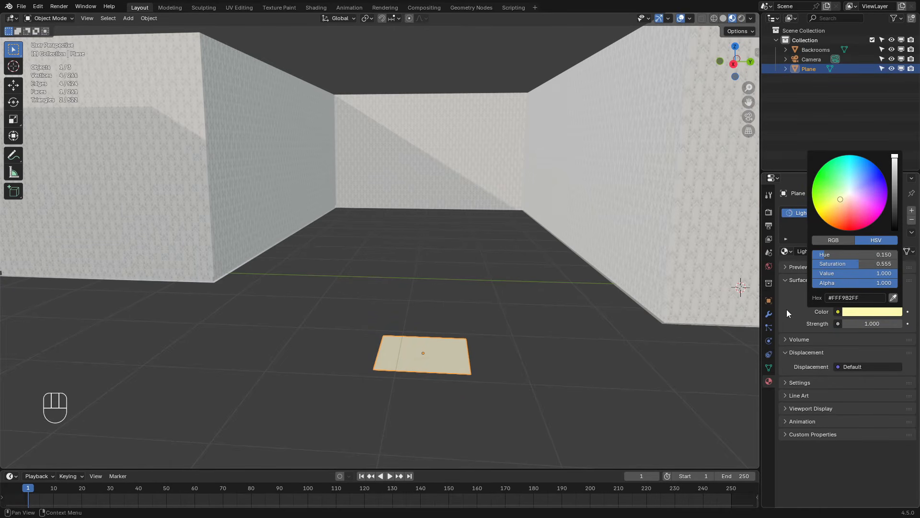
pyautogui.doubleClick(842, 264)
pyautogui.press('BackSpace')
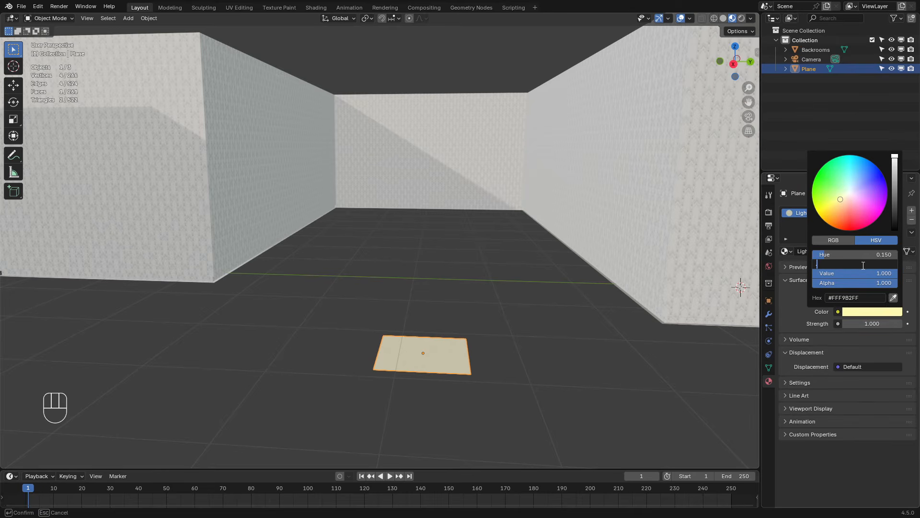
pyautogui.write('.5')
pyautogui.press('Return')
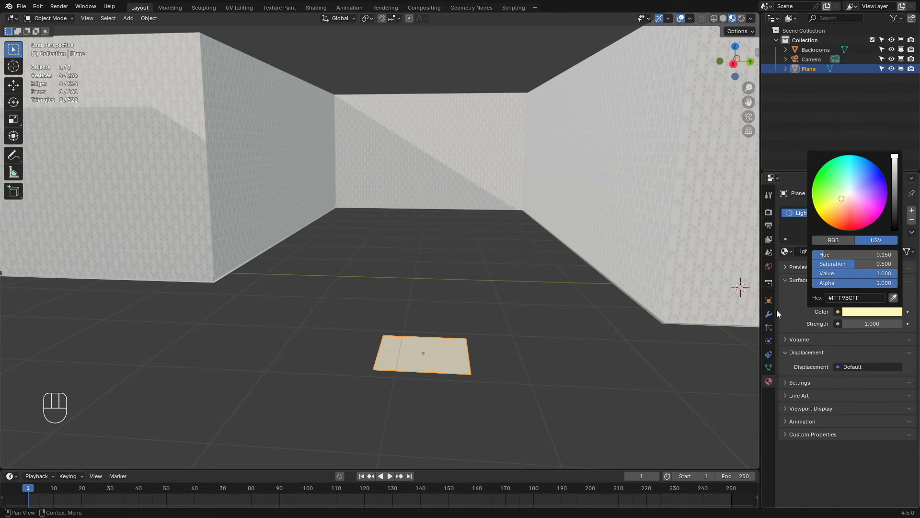
# Step: Set the Light material's emission strength to 20
pyautogui.moveTo(872, 324); pyautogui.dragTo(913, 323)
pyautogui.click(858, 323)
pyautogui.write('20')
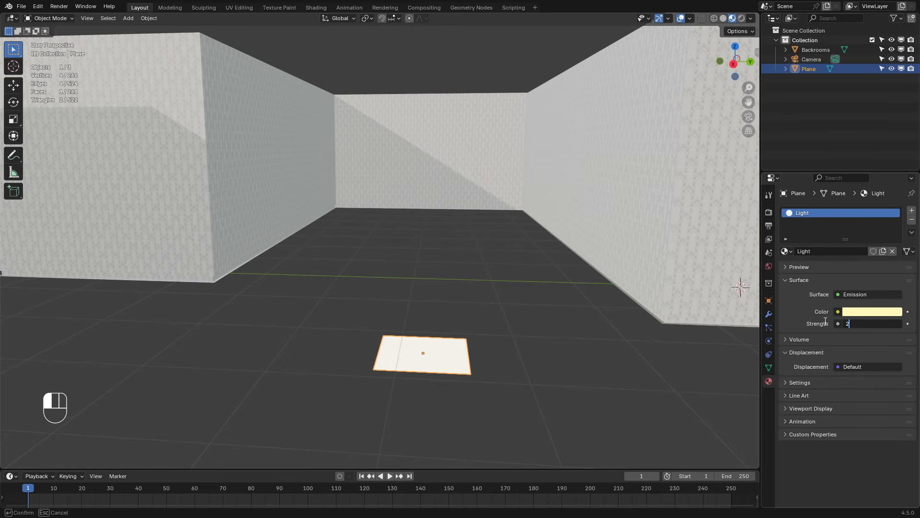
pyautogui.press('Return')
# Step: Set the plane's Z location to 2.9999 m so it sits just below ceiling height
pyautogui.moveTo(487, 333); pyautogui.dragTo(551, 355, button='middle')
pyautogui.moveTo(719, 72); pyautogui.dragTo(715, 258)
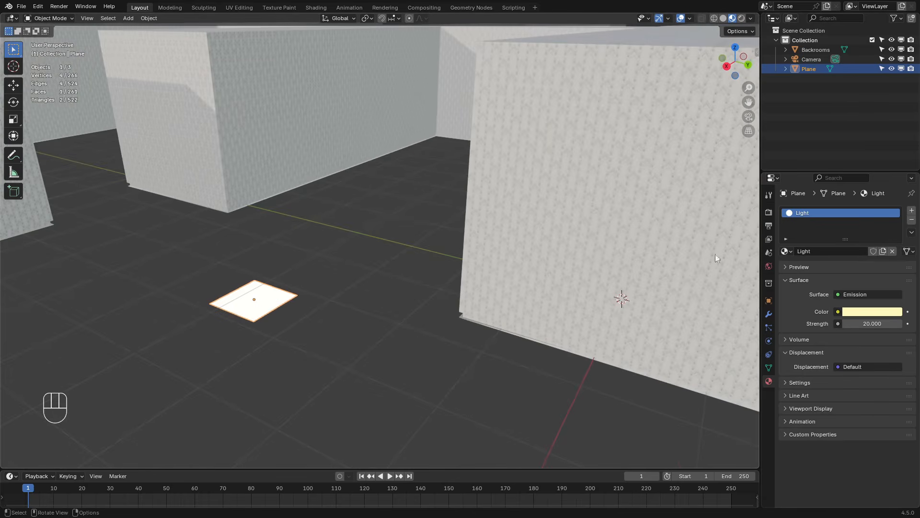
pyautogui.click(769, 301)
pyautogui.moveTo(517, 294); pyautogui.dragTo(707, 269, button='middle')
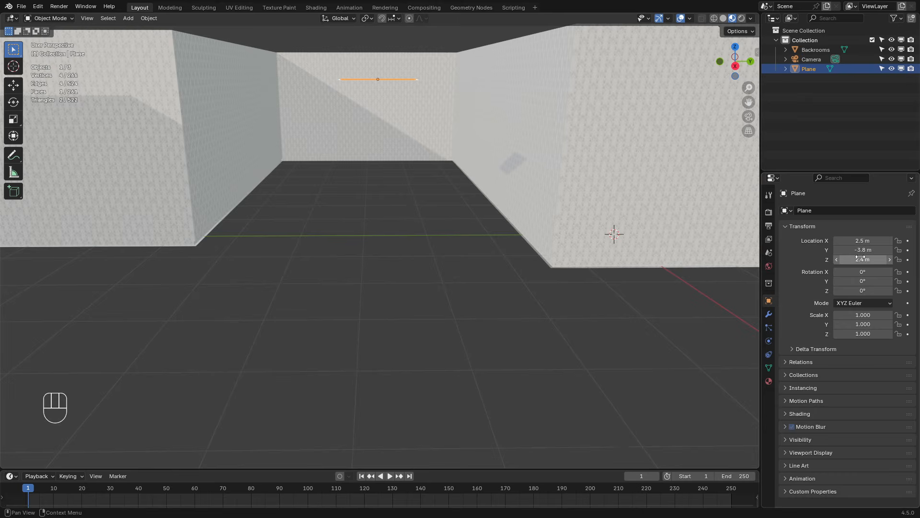
pyautogui.click(863, 261)
pyautogui.press('BackSpace')
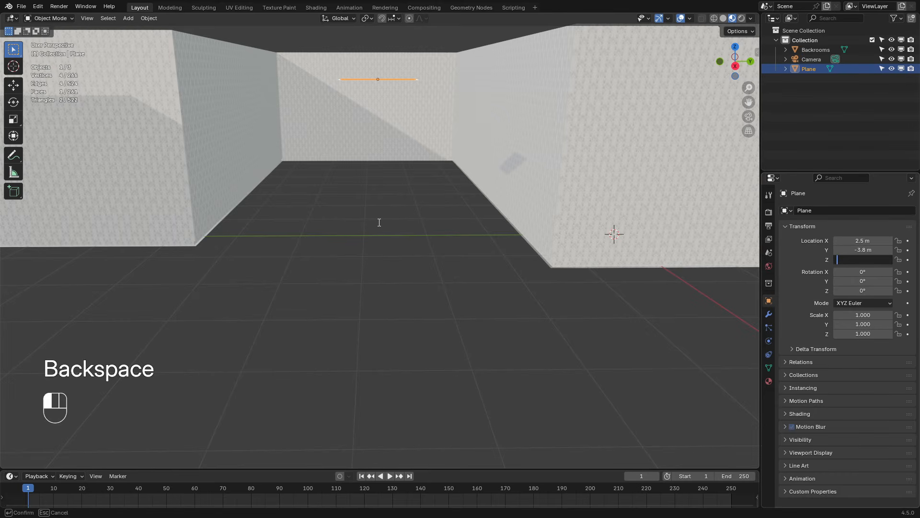
pyautogui.write('2.9999')
pyautogui.press('Return')
pyautogui.moveTo(379, 222); pyautogui.dragTo(304, 168, button='middle')
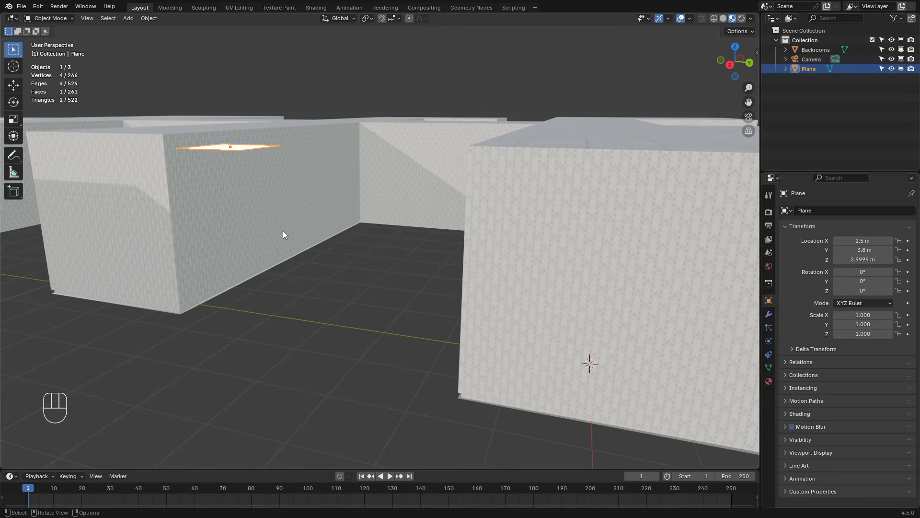
pyautogui.moveTo(282, 231); pyautogui.dragTo(364, 214, button='middle')
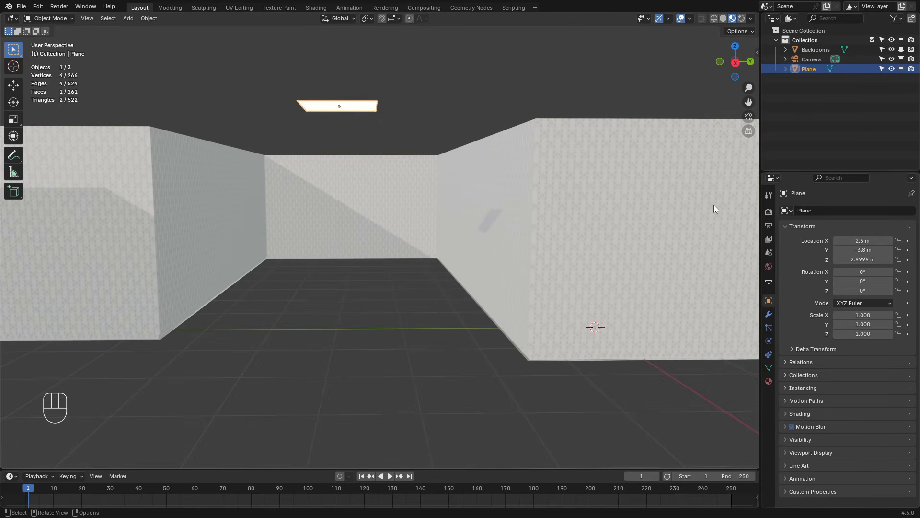
# Step: Try out Z locations of 9.9999 m and 0.9999 m for the plane
pyautogui.click(841, 259)
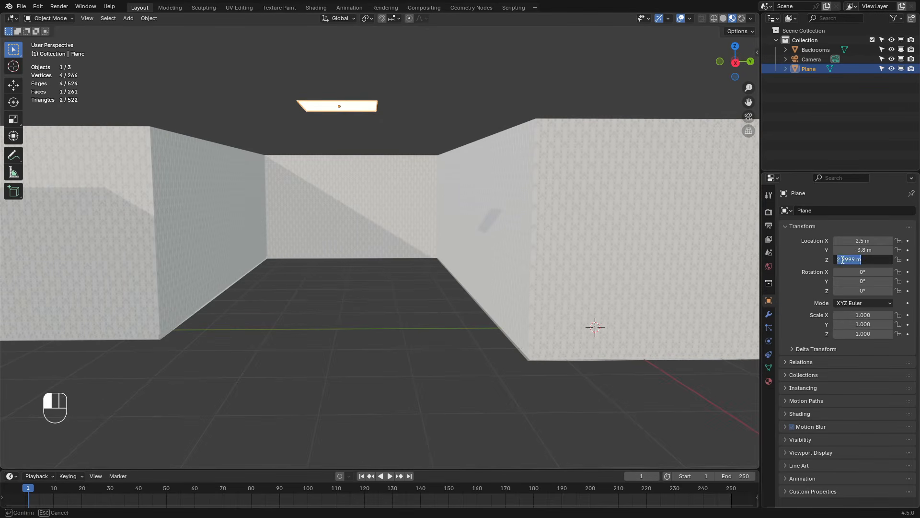
pyautogui.click(841, 259)
pyautogui.press('Return')
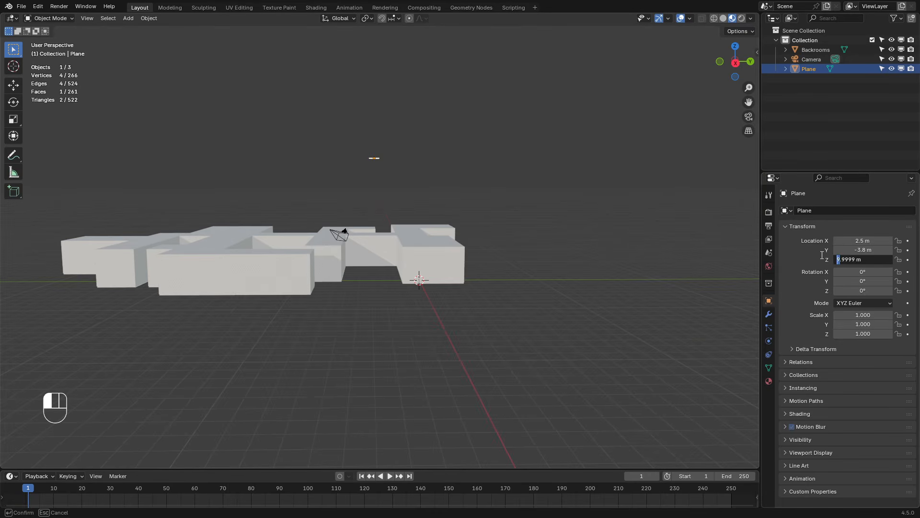
pyautogui.click(706, 279)
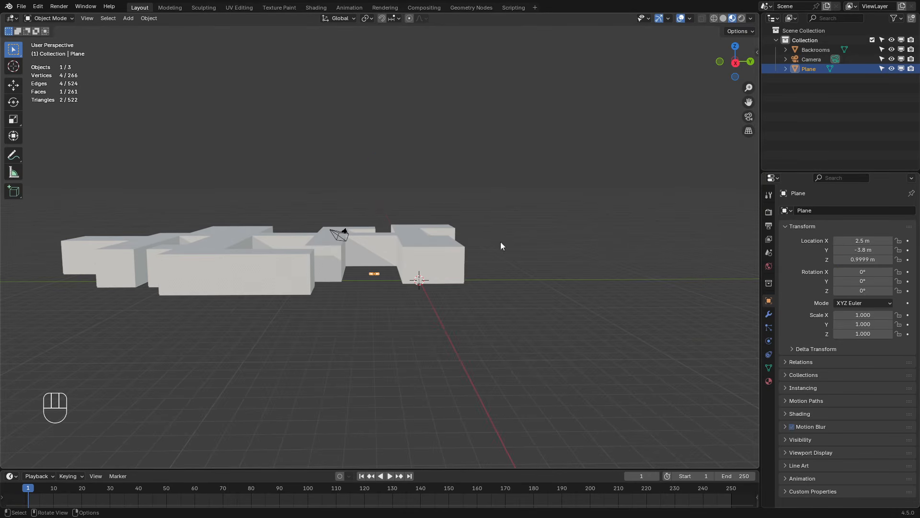
# Step: Move the plane in top view over the room at the world origin, to X -0.2 m and Y 0 m
pyautogui.scroll(8, 426, 275)
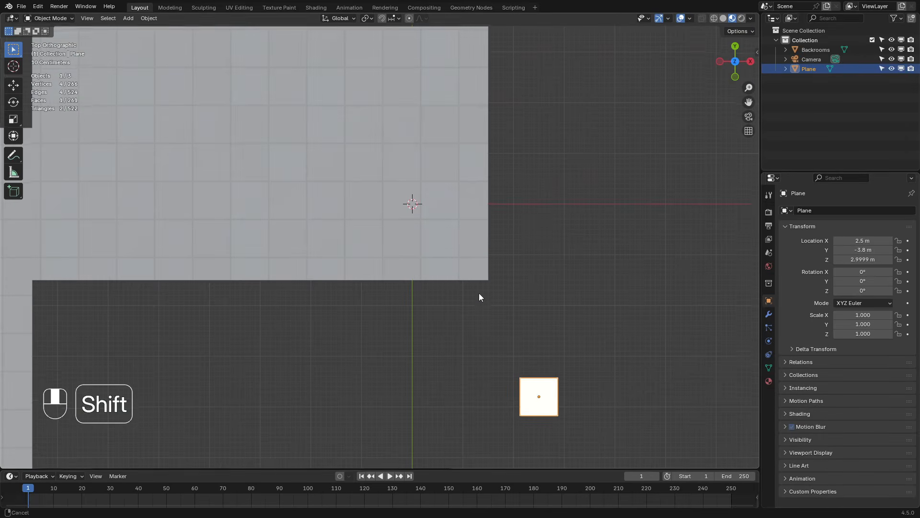
pyautogui.press('g')
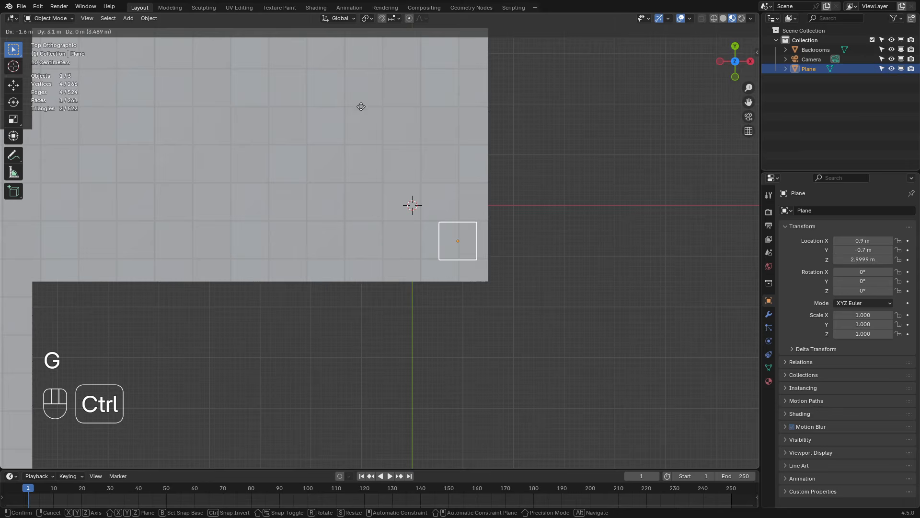
pyautogui.click(336, 108)
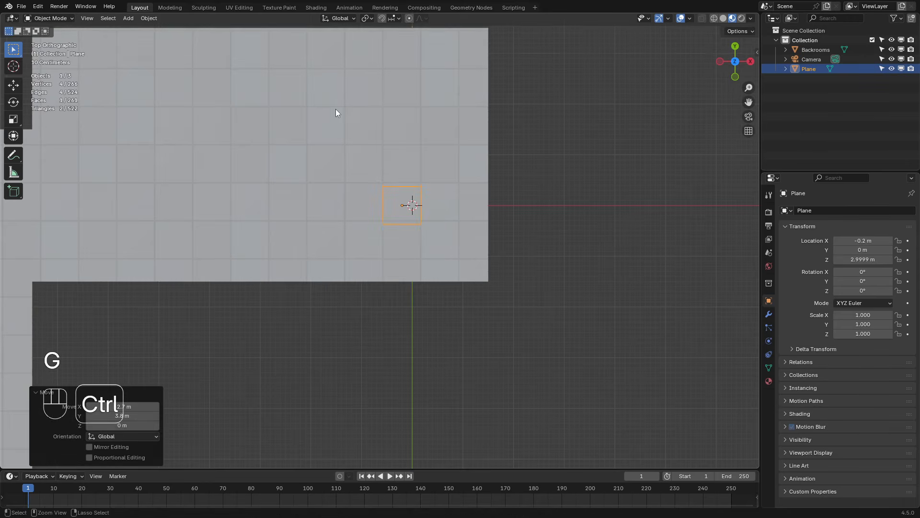
# Step: Align the plane with the ceiling tile near the origin by shifting it -0.01 m in X and 0.08 m in Y
pyautogui.scroll(4, 460, 150)
pyautogui.scroll(5, 455, 150)
pyautogui.keyDown('shift'); pyautogui.moveTo(456, 150); pyautogui.dragTo(353, 366, button='middle'); pyautogui.keyUp('shift')
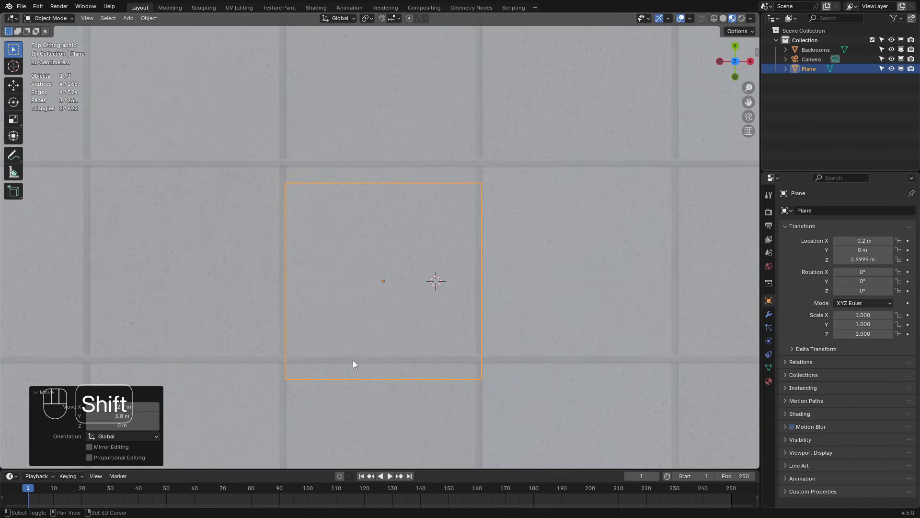
pyautogui.scroll(3, 370, 331)
pyautogui.press('g')
pyautogui.click(367, 283)
pyautogui.moveTo(253, 366); pyautogui.dragTo(353, 330, button='middle')
pyautogui.scroll(-10, 365, 329)
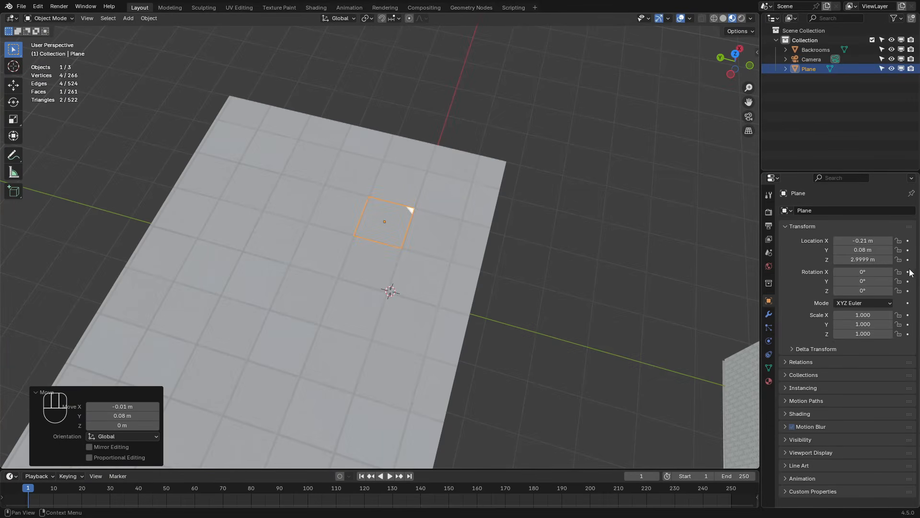
# Step: Raise the plane 1 m along the Z axis, above the ceiling
pyautogui.press('g')
pyautogui.press('z')
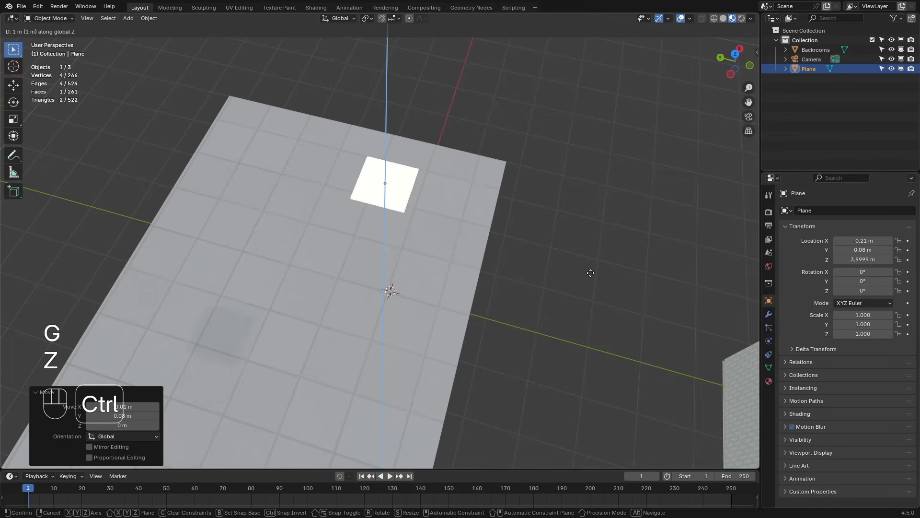
pyautogui.keyDown('ctrl'); pyautogui.click(599, 269); pyautogui.keyUp('ctrl')
pyautogui.moveTo(608, 265); pyautogui.dragTo(779, 69, button='middle')
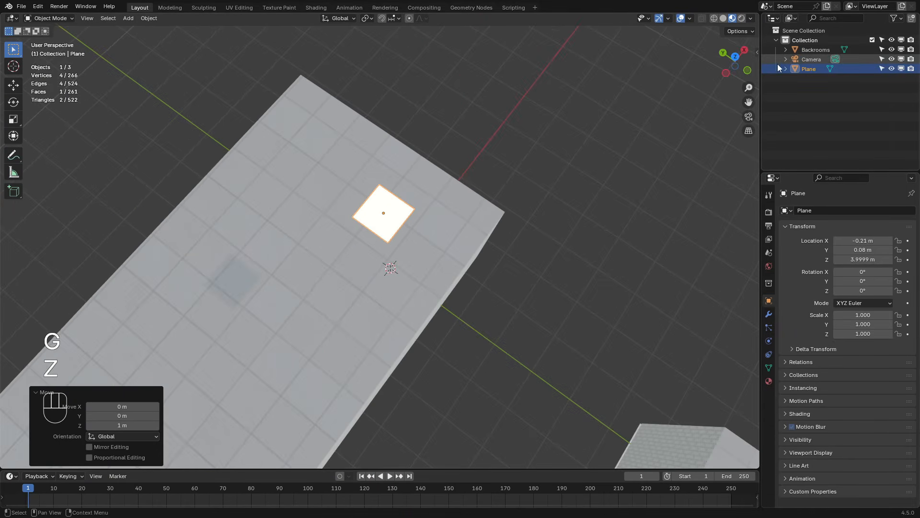
# Step: Set the viewport overlay's grid scale to 0.75 while in top orthographic view
pyautogui.click(735, 57)
pyautogui.scroll(-4, 437, 185)
pyautogui.scroll(3, 355, 240)
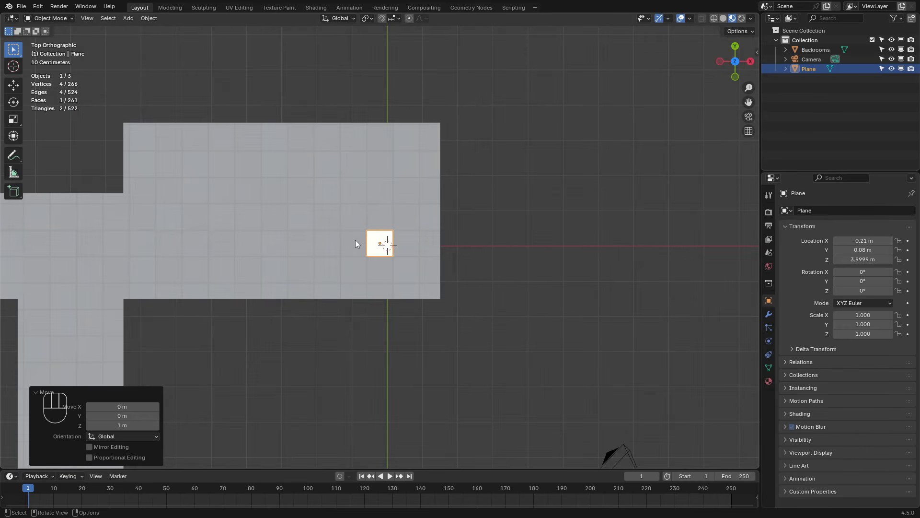
pyautogui.click(691, 18)
pyautogui.click(690, 18)
pyautogui.click(675, 75)
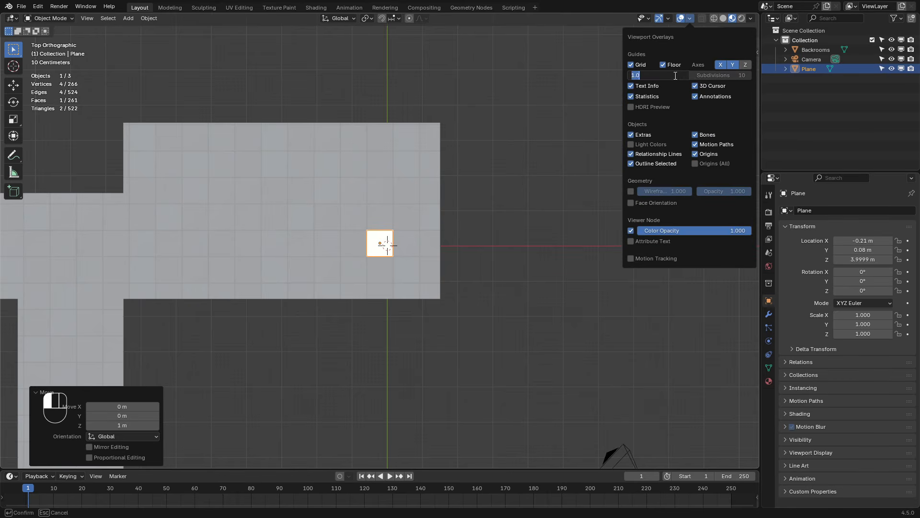
pyautogui.write('.75')
pyautogui.press('Return')
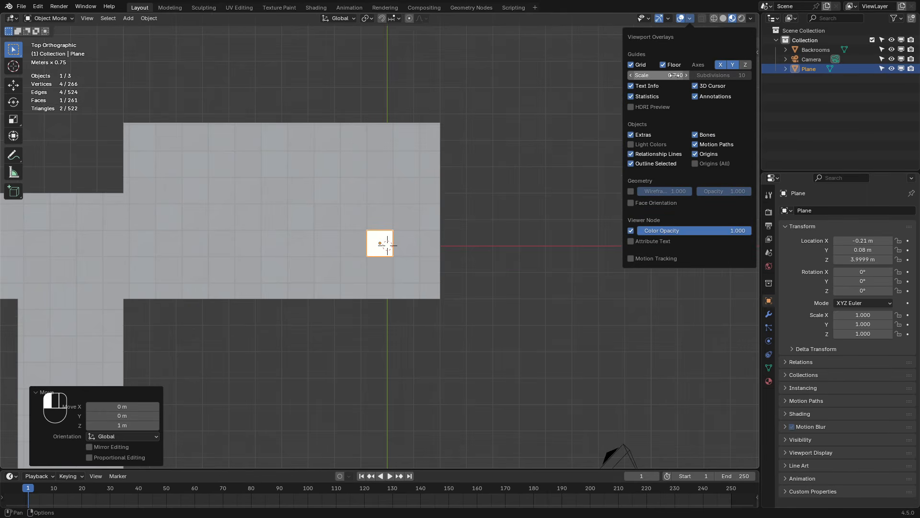
pyautogui.scroll(3, 467, 215)
pyautogui.scroll(-3, 467, 214)
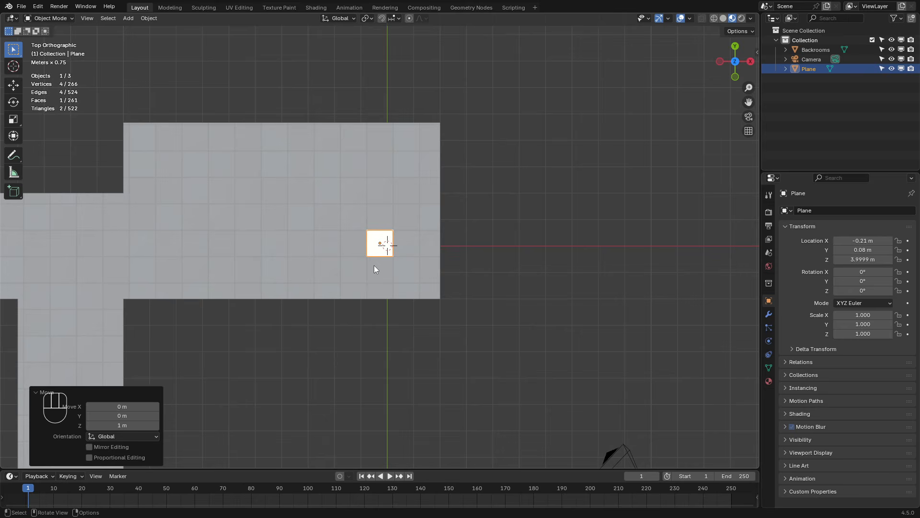
# Step: Try moving the plane across the ceiling tiles in snapped 0.75 m increments, and undo the move
pyautogui.press('g')
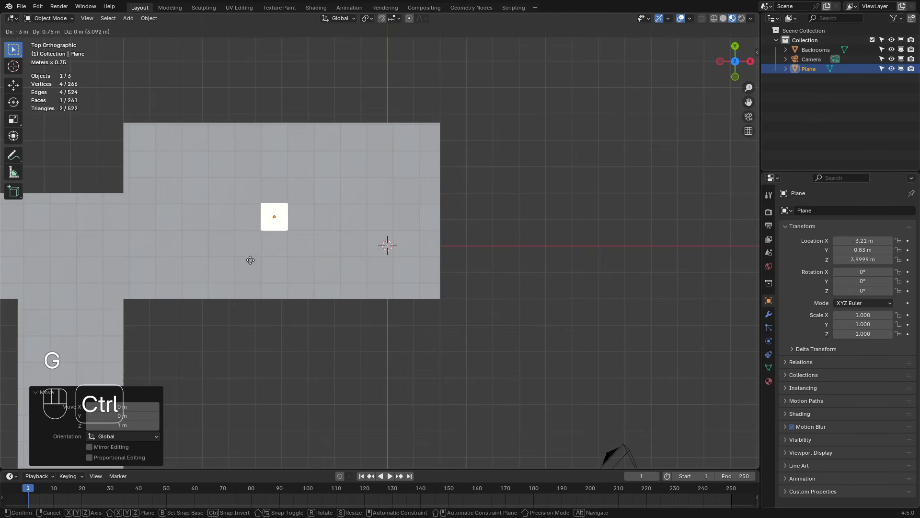
pyautogui.click(308, 243)
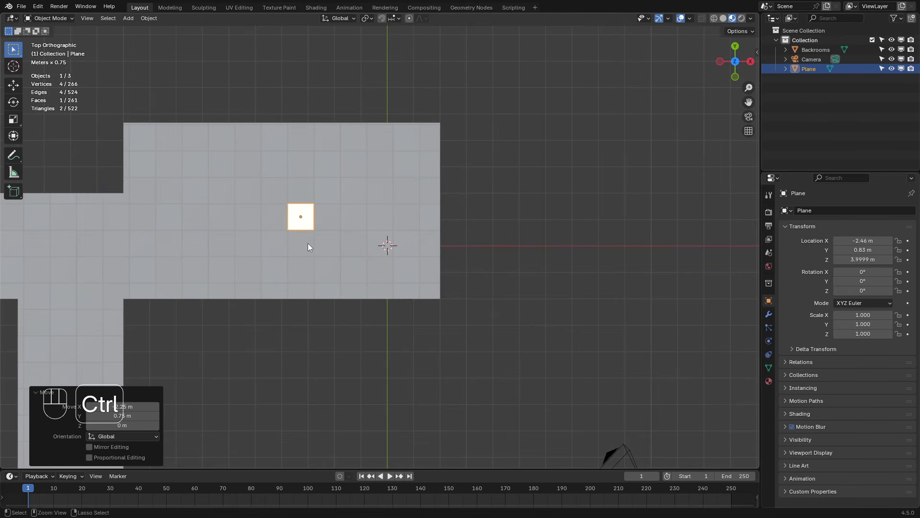
pyautogui.hotkey('ctrl', 'z')
# Step: Create a new collection and name it Lights
pyautogui.rightClick(882, 94)
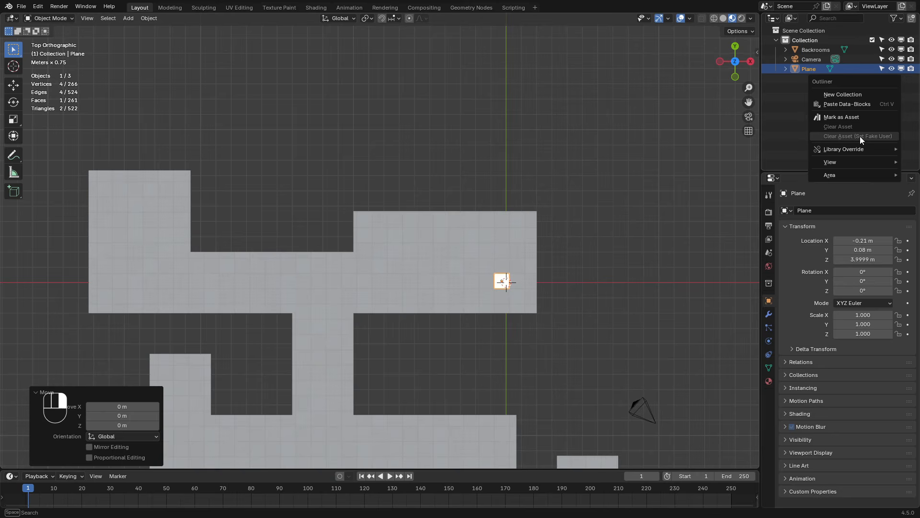
pyautogui.click(852, 94)
pyautogui.doubleClick(816, 79)
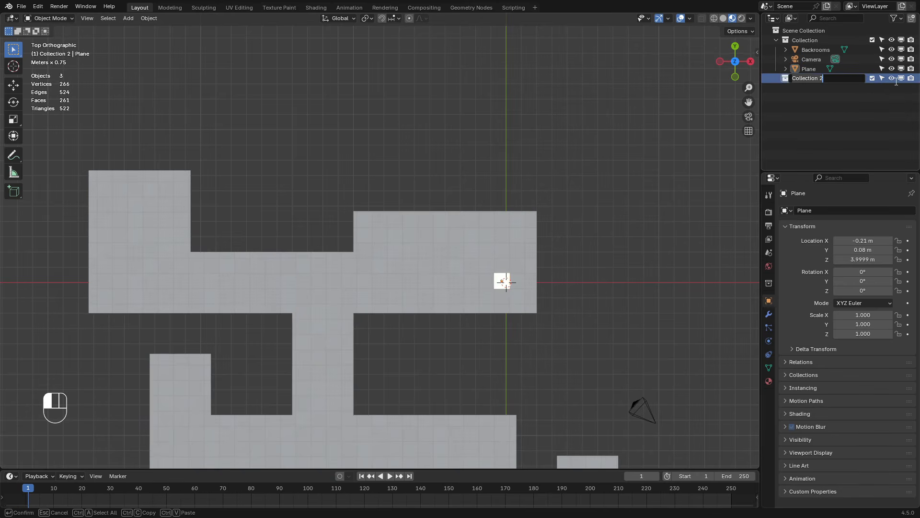
pyautogui.write('Lights')
pyautogui.press('Return')
# Step: Rename the plane as Light and organize it inside the Lights collection, nested under the main Collection
pyautogui.click(810, 69)
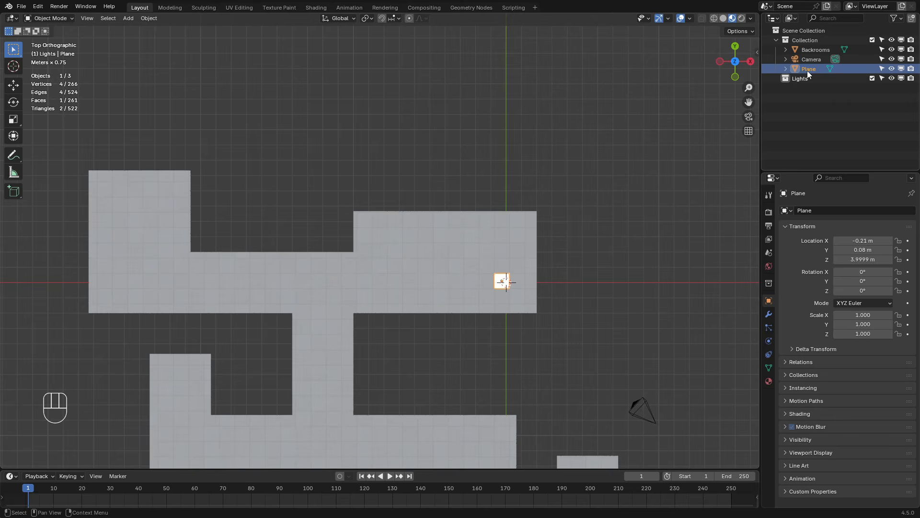
pyautogui.doubleClick(809, 70)
pyautogui.write('Light')
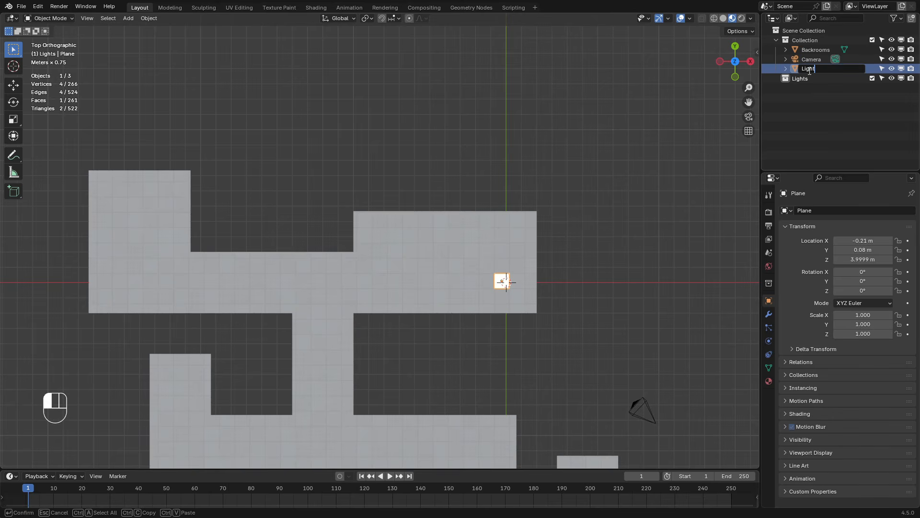
pyautogui.write('s')
pyautogui.press('BackSpace')
pyautogui.press('Return')
pyautogui.moveTo(805, 68); pyautogui.dragTo(807, 47)
# Step: Duplicate the light three times to form a two-by-two grid in the origin room, spaced 3.75 m in X and 2.25 m in Y
pyautogui.hotkey('shift', 'd')
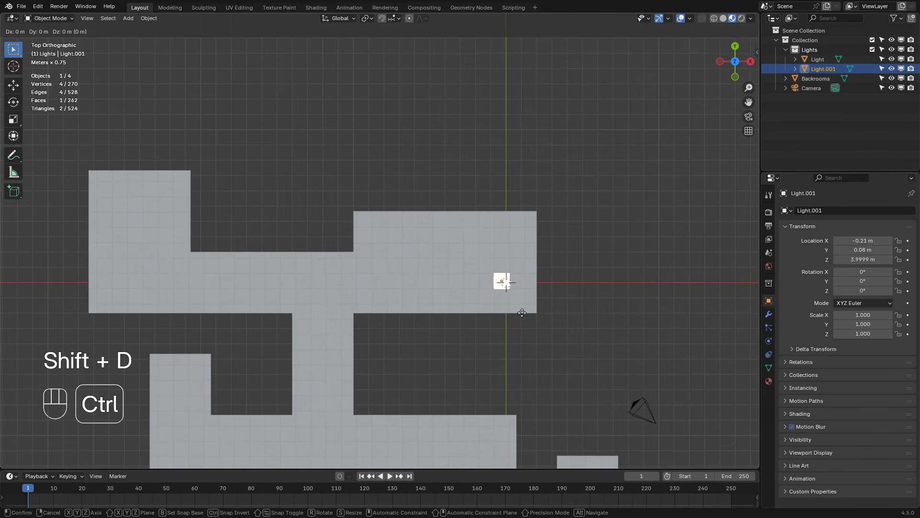
pyautogui.click(451, 309)
pyautogui.hotkey('shift', 'd')
pyautogui.click(450, 259)
pyautogui.hotkey('shift', 'd')
pyautogui.click(525, 254)
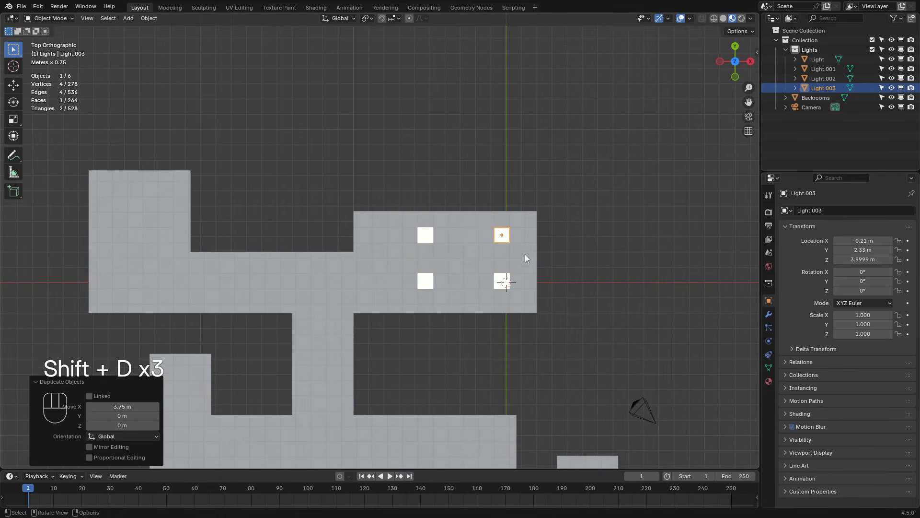
# Step: Place four duplicate lights in the room at the far negative X end, spaced 3 m in X and 4.5 m in Y
pyautogui.hotkey('shift', 'd')
pyautogui.click(182, 303)
pyautogui.hotkey('shift', 'd')
pyautogui.click(183, 212)
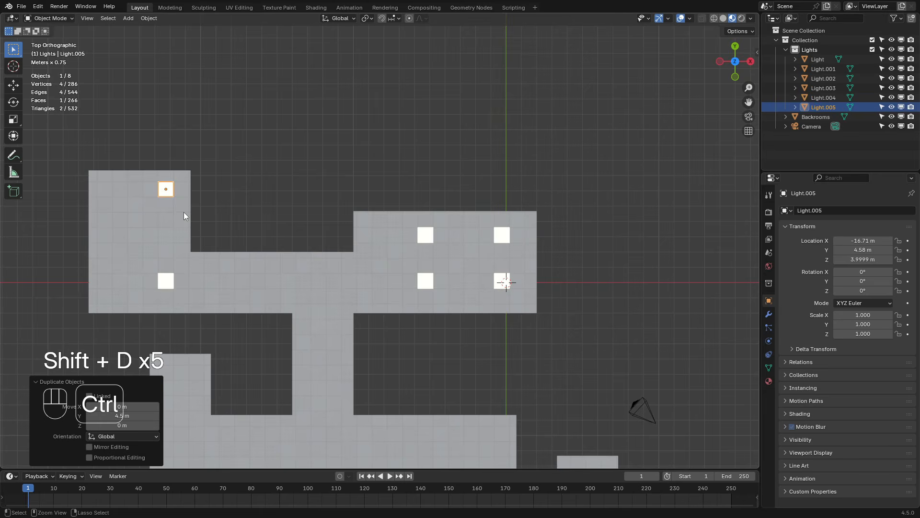
pyautogui.hotkey('shift', 'd')
pyautogui.click(122, 212)
pyautogui.hotkey('shift', 'd')
pyautogui.click(131, 306)
pyautogui.press('g')
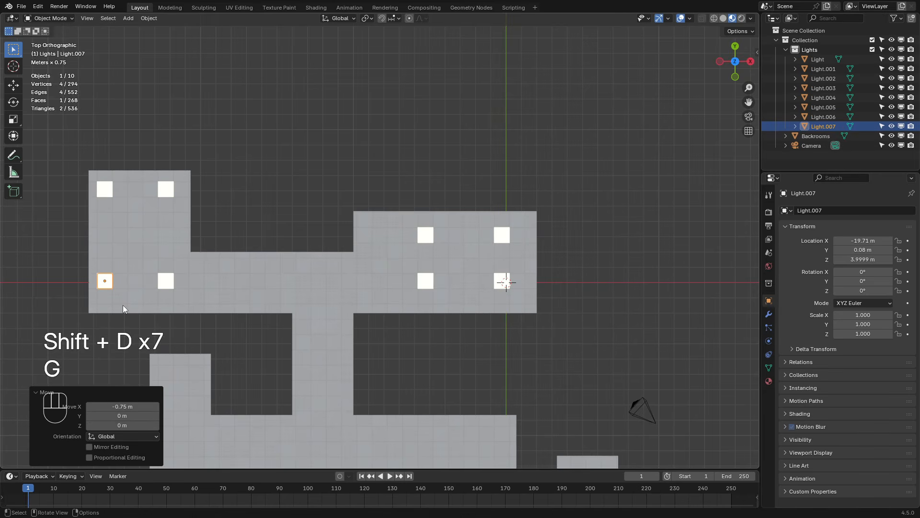
pyautogui.click(123, 305)
# Step: Place four duplicate lights in a row along the long corridor running in the Y direction, spaced 3.75 m apart
pyautogui.hotkey('shift', 'd')
pyautogui.click(336, 351)
pyautogui.keyDown('shift'); pyautogui.moveTo(337, 351); pyautogui.dragTo(358, 298, button='middle'); pyautogui.keyUp('shift')
pyautogui.hotkey('shift', 'd')
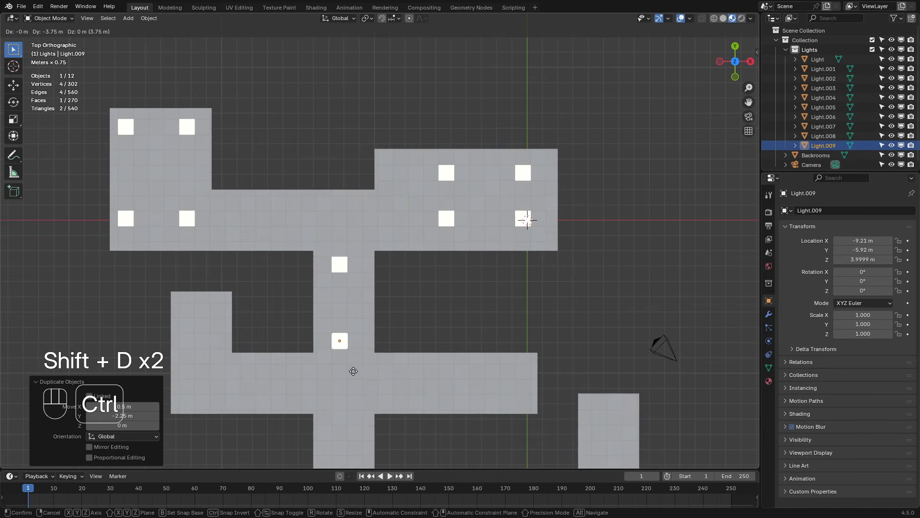
pyautogui.click(357, 373)
pyautogui.keyDown('shift'); pyautogui.moveTo(357, 373); pyautogui.dragTo(387, 299, button='middle'); pyautogui.keyUp('shift')
pyautogui.hotkey('shift', 'd')
pyautogui.click(381, 369)
pyautogui.keyDown('shift'); pyautogui.moveTo(381, 369); pyautogui.dragTo(384, 250, button='middle'); pyautogui.keyUp('shift')
pyautogui.hotkey('shift', 'd')
pyautogui.click(387, 329)
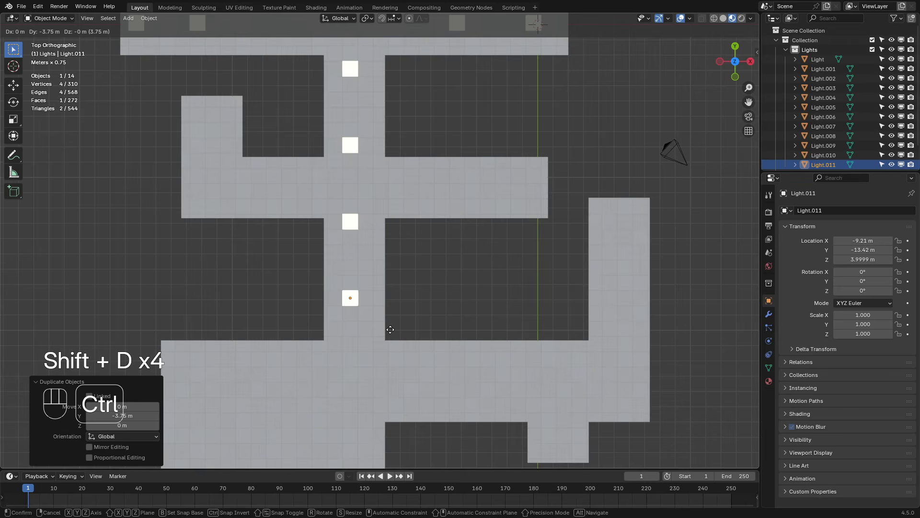
# Step: Place four duplicate lights in the large room beyond the long corridor, spaced 3.75 m in X and 3 m in Y
pyautogui.hotkey('shift', 'd')
pyautogui.click(232, 423)
pyautogui.keyDown('shift'); pyautogui.moveTo(275, 424); pyautogui.dragTo(283, 322, button='middle'); pyautogui.keyUp('shift')
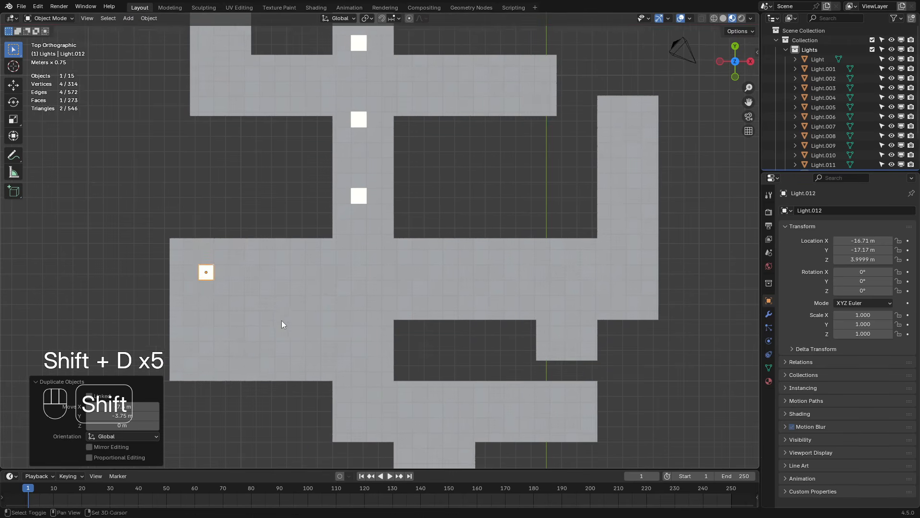
pyautogui.hotkey('shift', 'd')
pyautogui.click(356, 325)
pyautogui.hotkey('shift', 'd')
pyautogui.click(354, 384)
pyautogui.hotkey('shift', 'd')
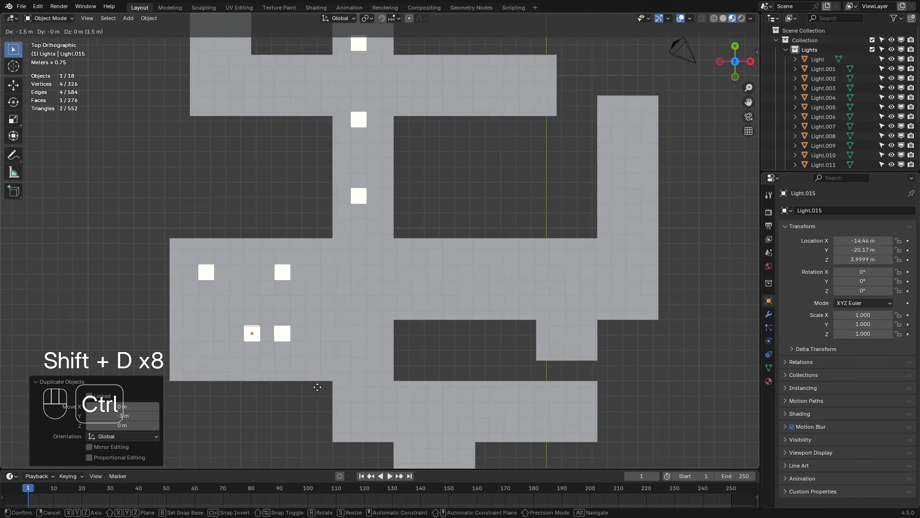
pyautogui.click(279, 385)
# Step: Place two duplicate lights beyond the large room, one in the lower corridor and one 3.75 m further along negative Y in its branch
pyautogui.keyDown('shift'); pyautogui.moveTo(409, 365); pyautogui.dragTo(321, 276, button='middle'); pyautogui.keyUp('shift')
pyautogui.hotkey('shift', 'd')
pyautogui.click(549, 369)
pyautogui.keyDown('shift'); pyautogui.moveTo(439, 378); pyautogui.dragTo(369, 370, button='middle'); pyautogui.keyUp('shift')
pyautogui.hotkey('shift', 'd')
pyautogui.click(400, 309)
# Step: Place two duplicate lights in the wide corridor at Y -17.17 m, spaced 8.25 m apart in X
pyautogui.hotkey('shift', 'd')
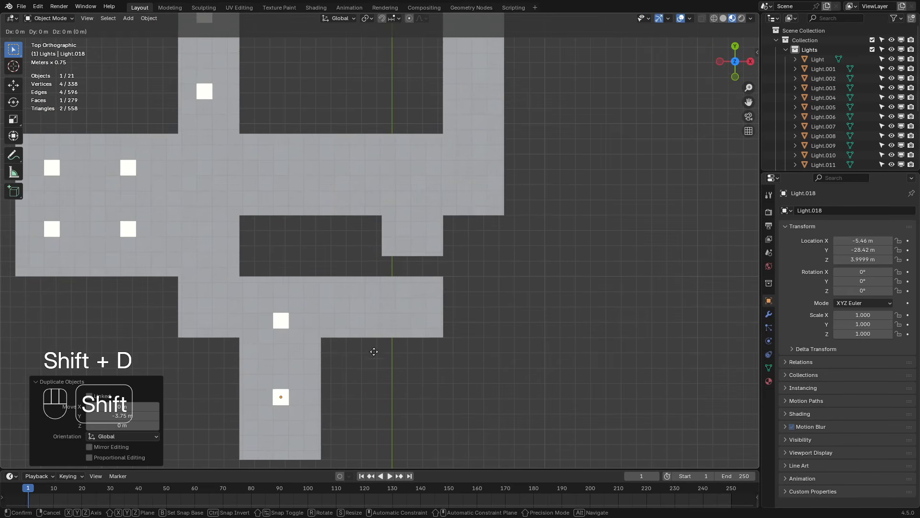
pyautogui.click(407, 126)
pyautogui.hotkey('shift', 'd')
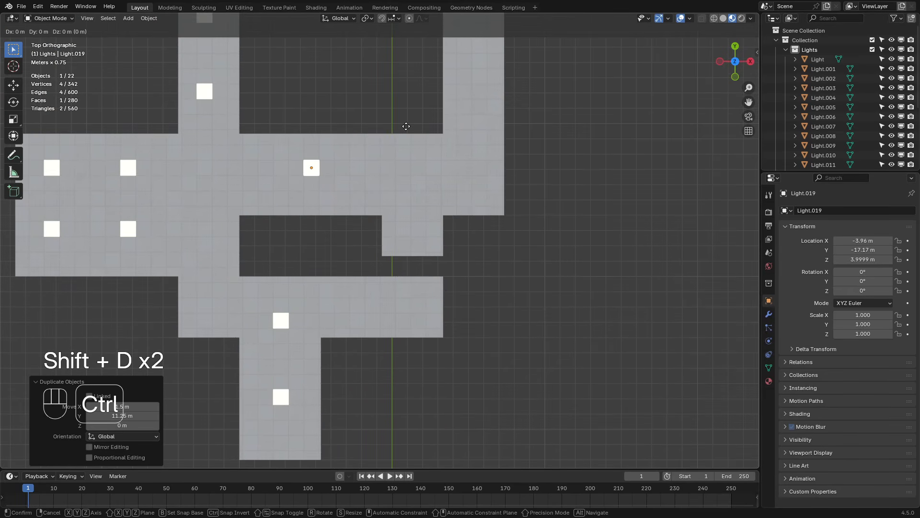
pyautogui.click(569, 123)
# Step: Place two more duplicate lights up the corridor at the positive X end, spaced 3.75 m apart in Y
pyautogui.keyDown('shift'); pyautogui.moveTo(505, 93); pyautogui.dragTo(484, 333, button='middle'); pyautogui.keyUp('shift')
pyautogui.hotkey('shift', 'd')
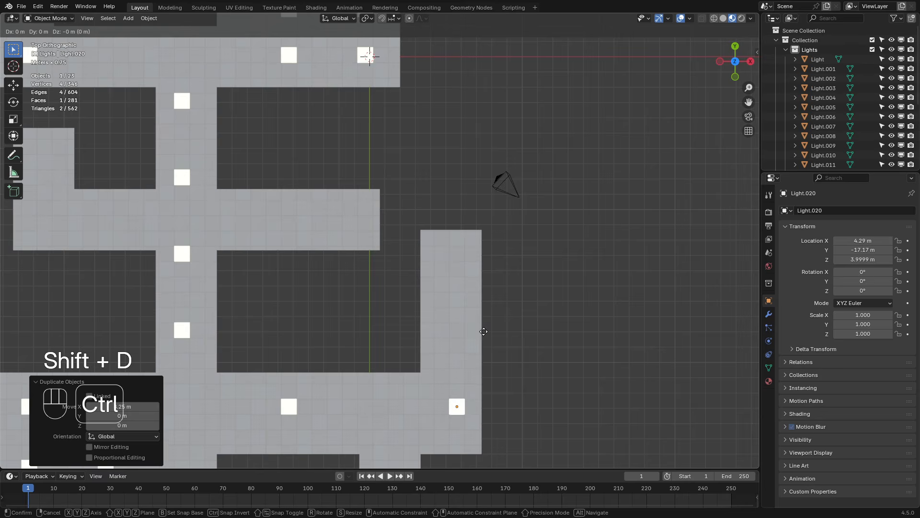
pyautogui.click(481, 262)
pyautogui.hotkey('shift', 'd')
pyautogui.click(481, 204)
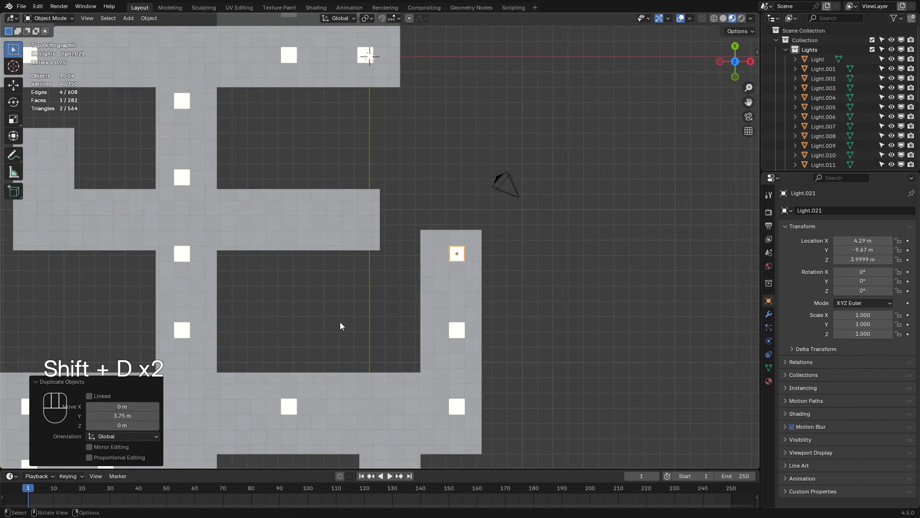
# Step: Set the viewport grid scale to 1 and lower all the ceiling lights by 1 m along Z
pyautogui.moveTo(271, 396); pyautogui.dragTo(427, 303, button='middle')
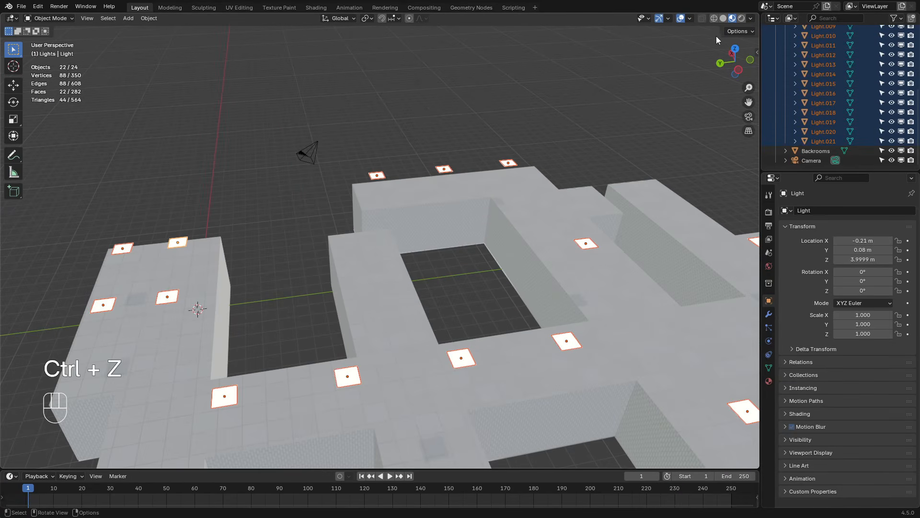
pyautogui.click(690, 18)
pyautogui.click(675, 76)
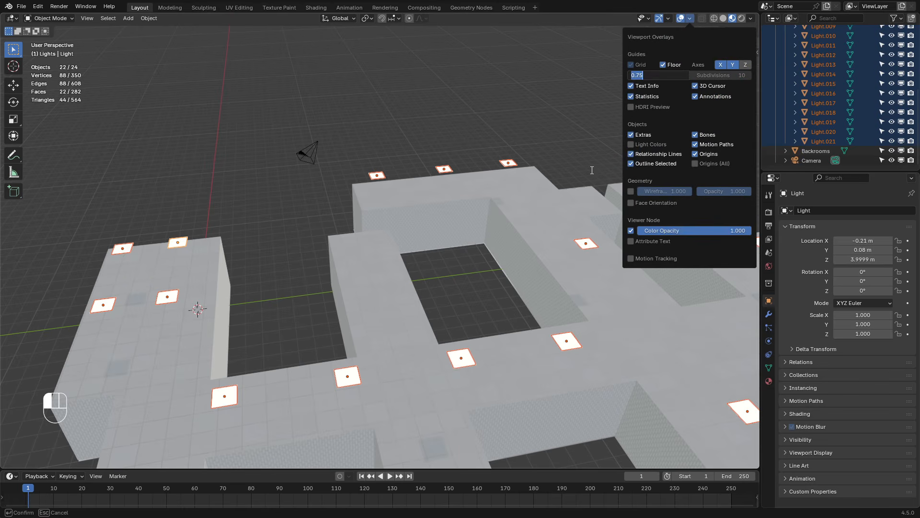
pyautogui.write('1')
pyautogui.press('Return')
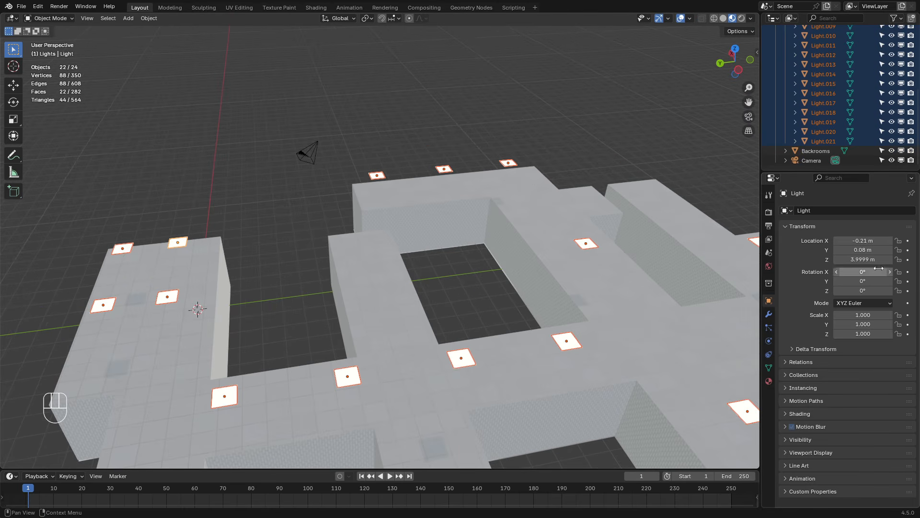
pyautogui.press('g')
pyautogui.press('z')
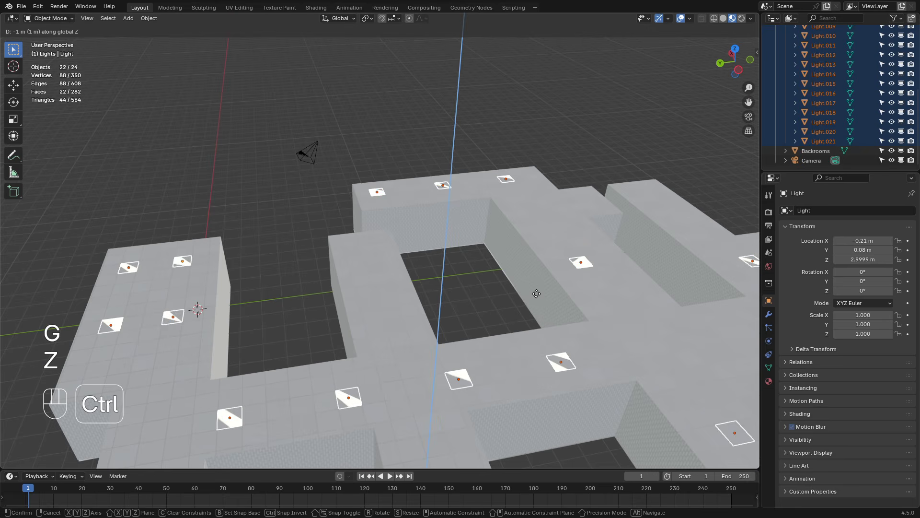
pyautogui.click(527, 298)
# Step: Display the corridor interior with its ceiling lights in rendered viewport shading
pyautogui.moveTo(545, 309); pyautogui.dragTo(367, 202, button='middle')
pyautogui.moveTo(367, 201)
pyautogui.keyDown('shift'); pyautogui.mouseDown(button='middle')
pyautogui.moveTo(354, 202)
pyautogui.moveTo(363, 203)
pyautogui.mouseUp(button='middle'); pyautogui.keyUp('shift')
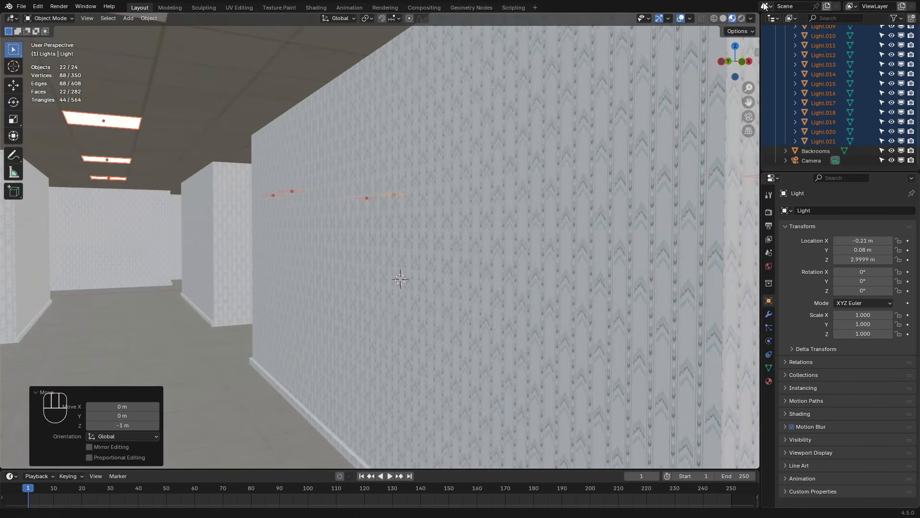
pyautogui.click(741, 19)
pyautogui.moveTo(421, 119)
pyautogui.keyDown('shift'); pyautogui.mouseDown(button='middle')
pyautogui.moveTo(445, 125)
pyautogui.moveTo(349, 144)
pyautogui.moveTo(440, 125)
pyautogui.moveTo(431, 124)
pyautogui.mouseUp(button='middle'); pyautogui.keyUp('shift')
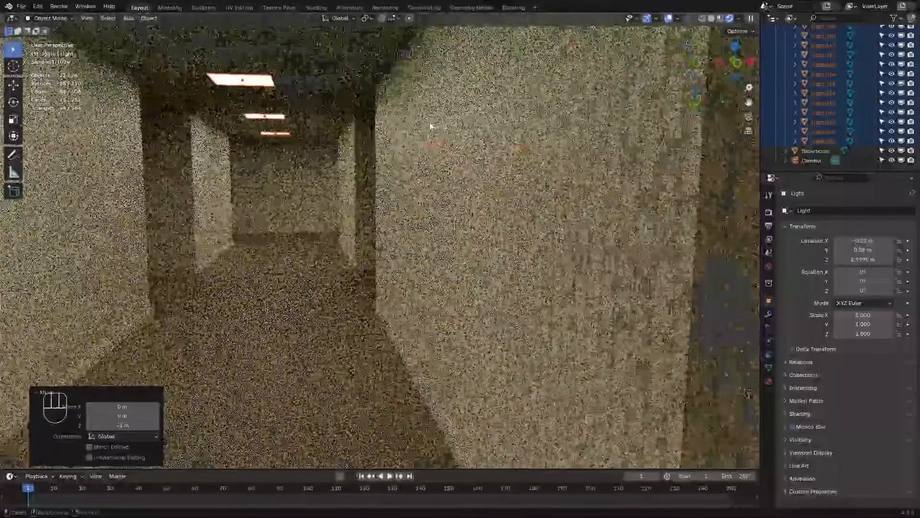
# Step: Set the roughness to 1 and the IOR to 10 for the Walls material of the Backrooms object
pyautogui.click(371, 117)
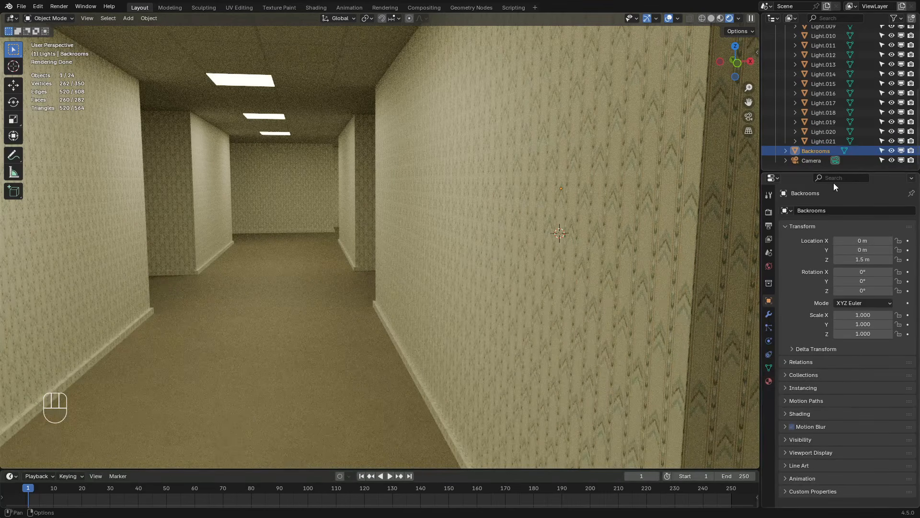
pyautogui.click(769, 381)
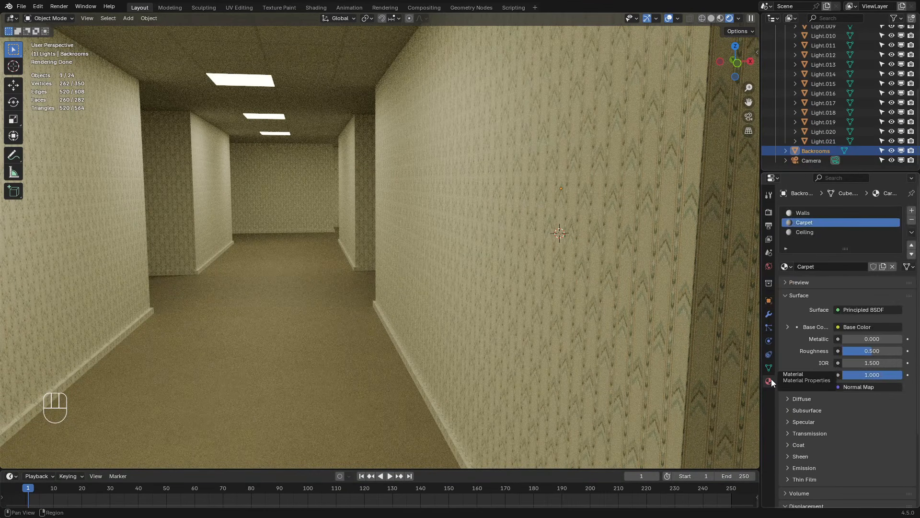
pyautogui.click(811, 212)
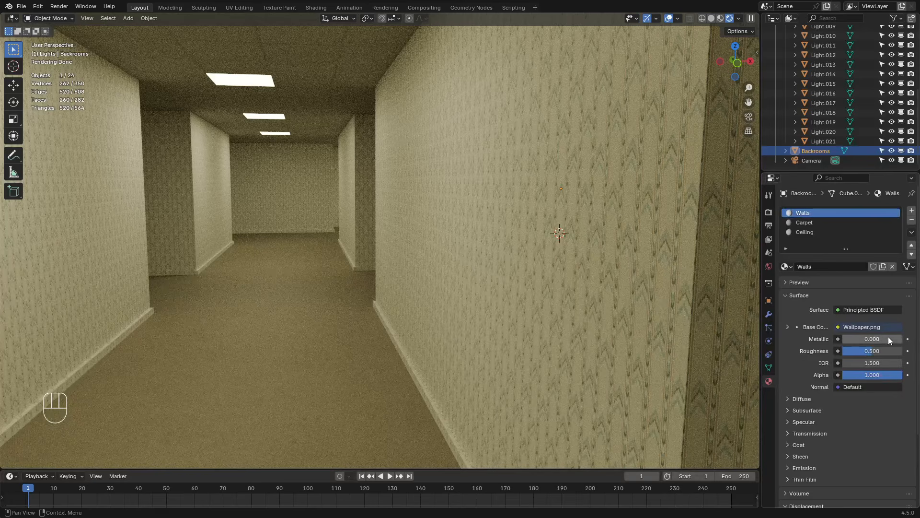
pyautogui.moveTo(875, 352); pyautogui.dragTo(919, 356)
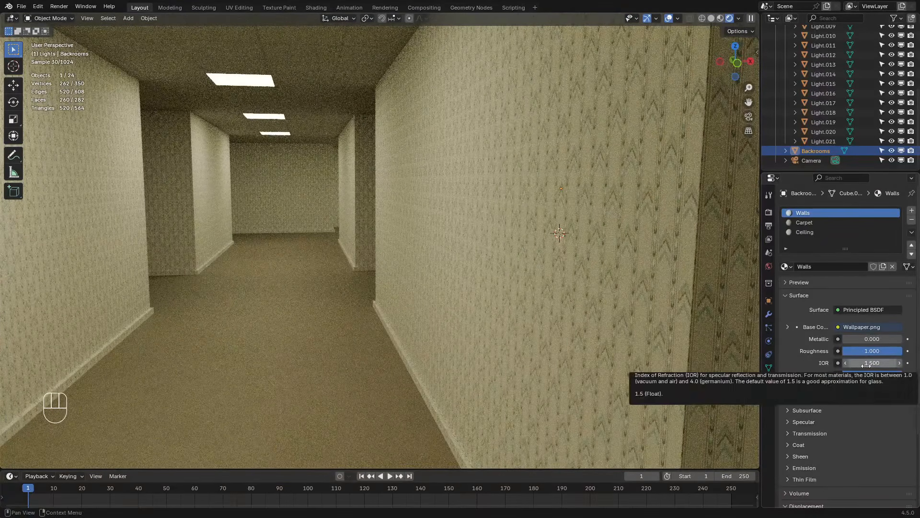
pyautogui.click(872, 363)
pyautogui.write('10')
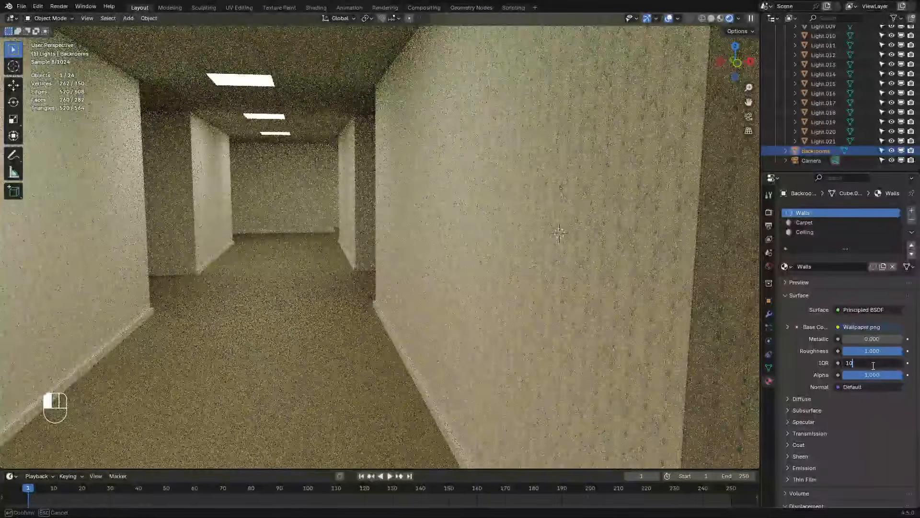
pyautogui.press('Return')
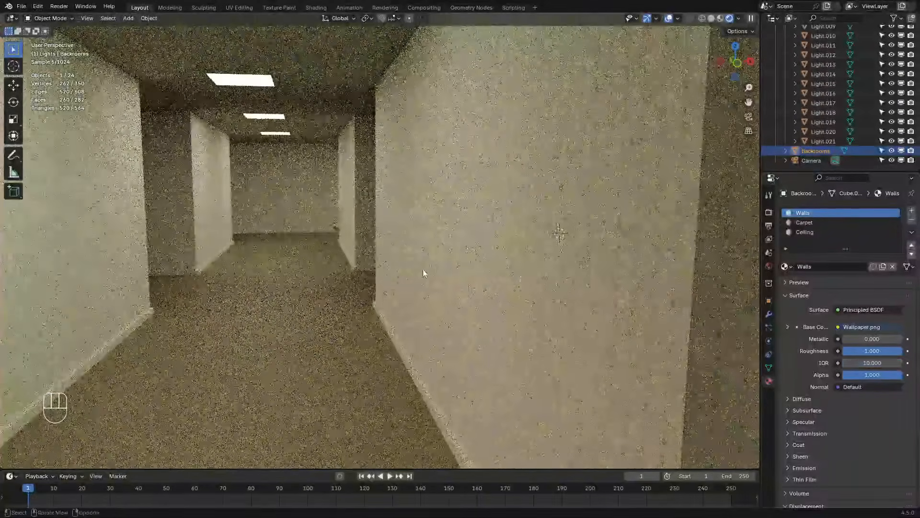
pyautogui.keyDown('shift'); pyautogui.moveTo(423, 273); pyautogui.dragTo(488, 265, button='middle'); pyautogui.keyUp('shift')
pyautogui.moveTo(555, 281); pyautogui.dragTo(542, 282, button='middle')
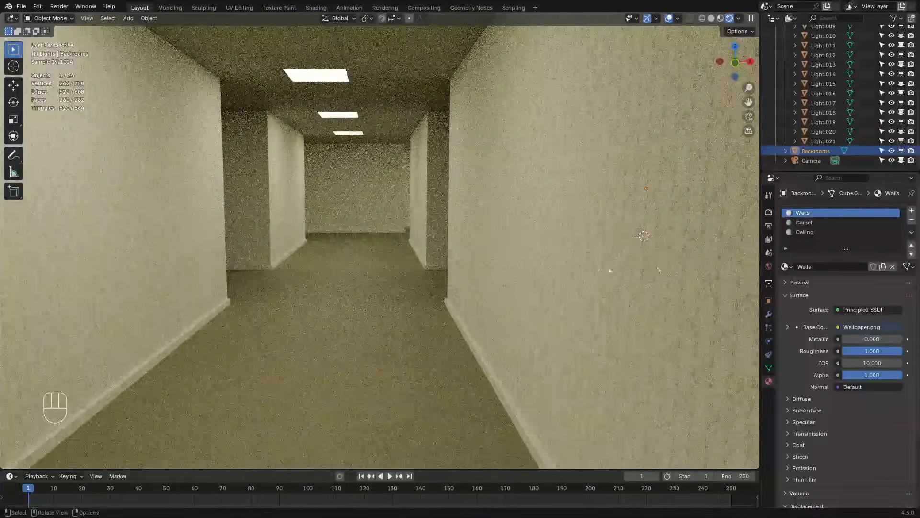
# Step: Set the IOR of the Ceiling material to 5
pyautogui.click(820, 223)
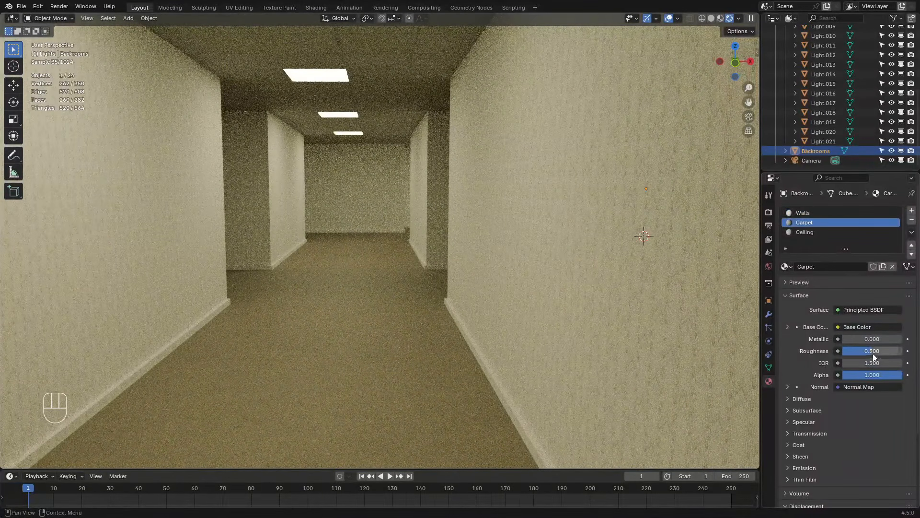
pyautogui.click(815, 232)
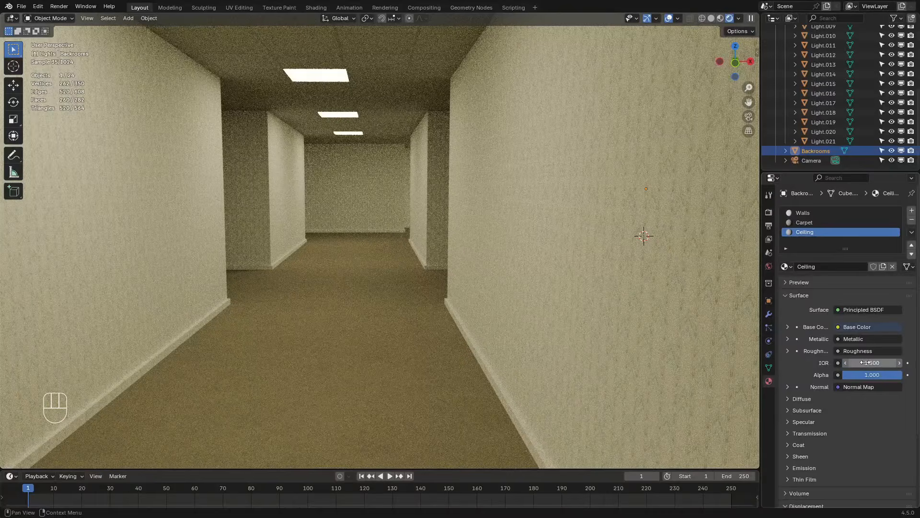
pyautogui.moveTo(870, 362)
pyautogui.mouseDown()
pyautogui.moveTo(897, 363)
pyautogui.moveTo(870, 364)
pyautogui.mouseUp()
pyautogui.press('Return')
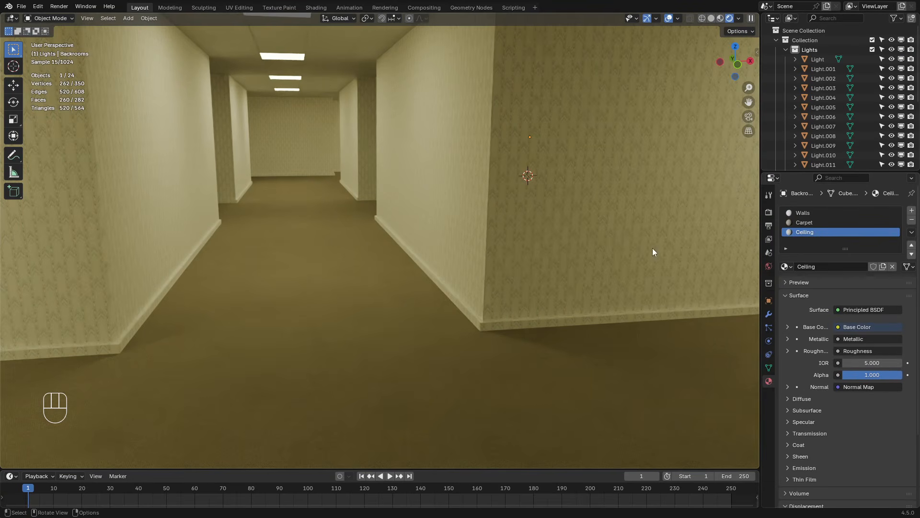
# Step: Render the current frame as a still image and reposition the render window
pyautogui.press('F12')
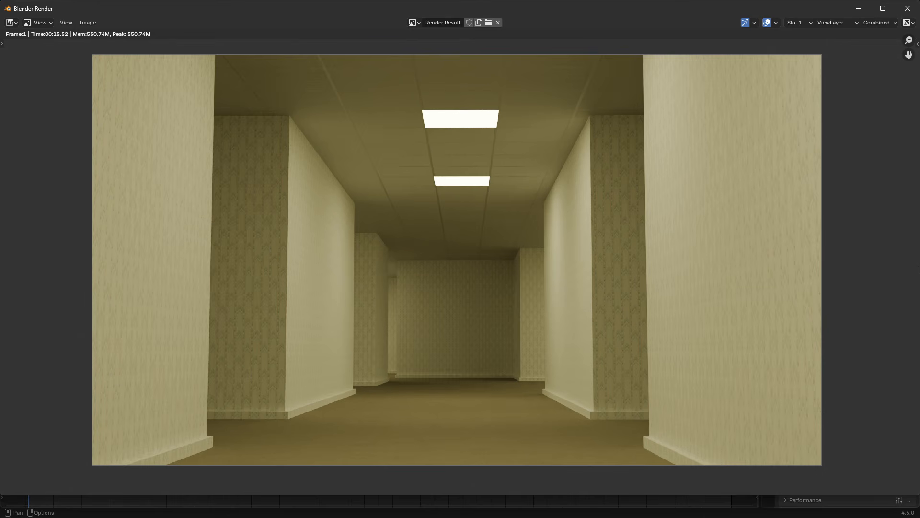
pyautogui.moveTo(671, 13); pyautogui.dragTo(665, 23)
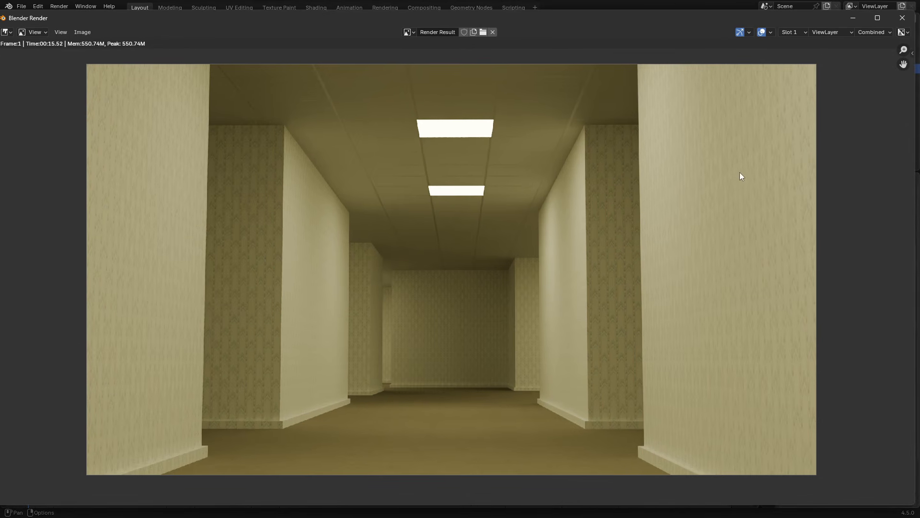